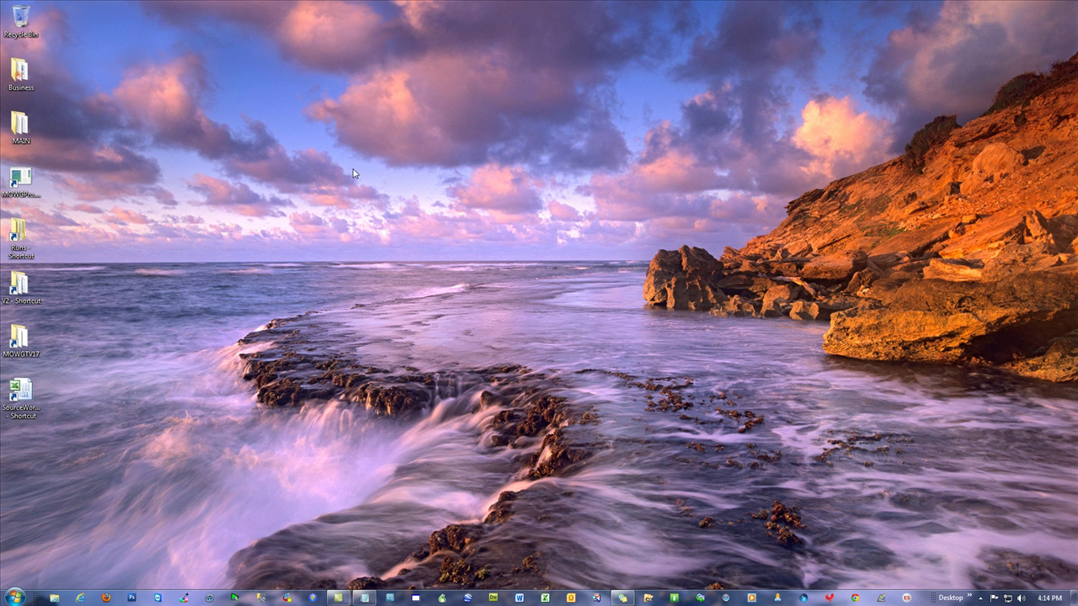
- Create a new folder on the desktop and open it
{"action": "right_click", "coordinate": [353, 170]}
{"action": "mouse_move", "coordinate": [428, 284]}
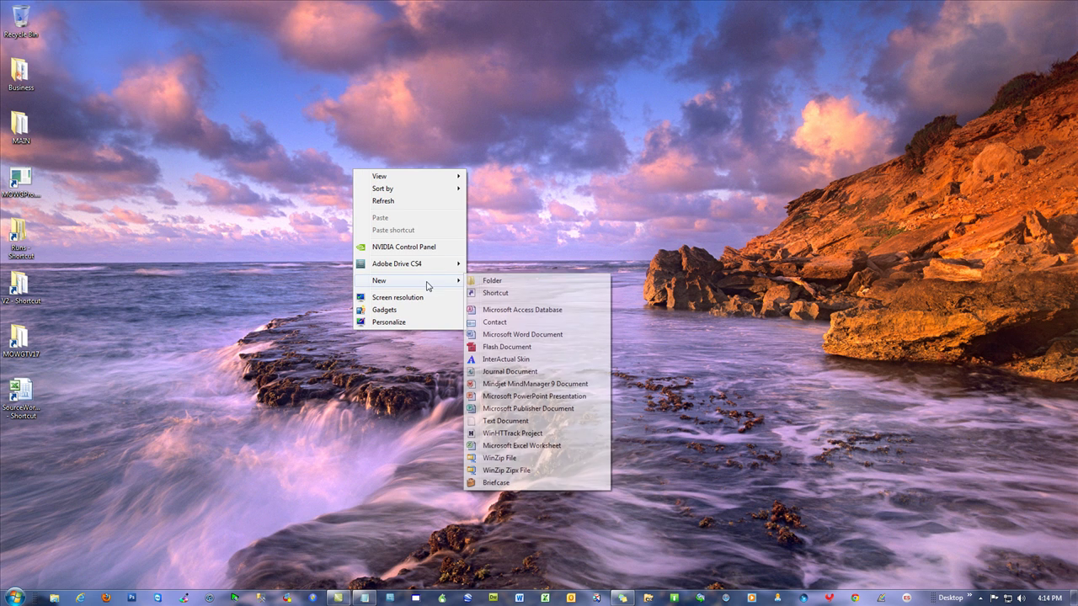
{"action": "left_click", "coordinate": [520, 282]}
{"action": "double_click", "coordinate": [355, 181]}
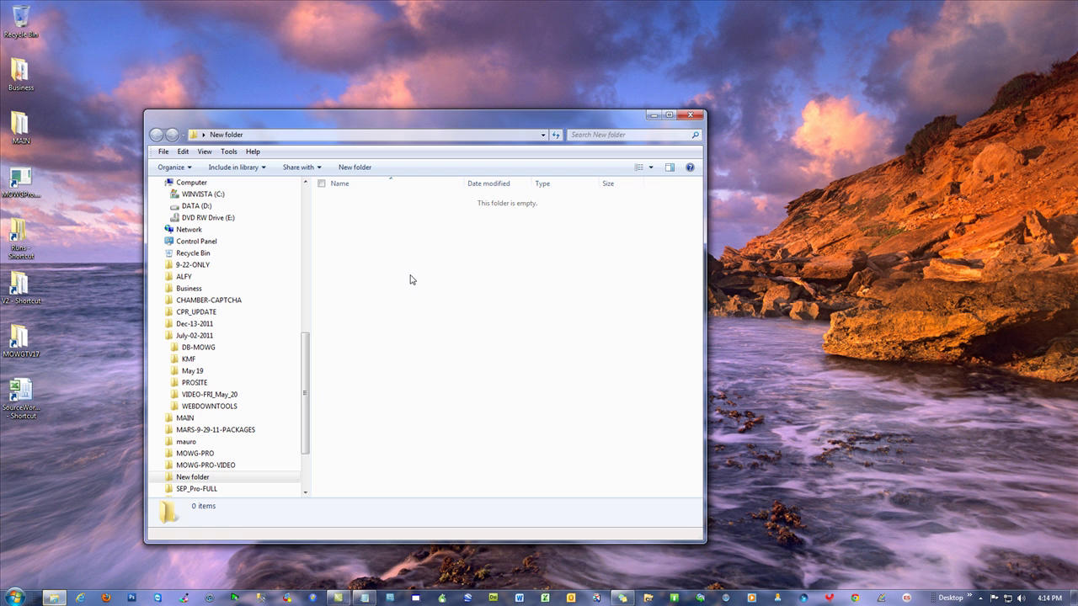
- Create a Microsoft Excel Worksheet with its default name in the folder and open it
{"action": "right_click", "coordinate": [410, 274]}
{"action": "mouse_move", "coordinate": [496, 413]}
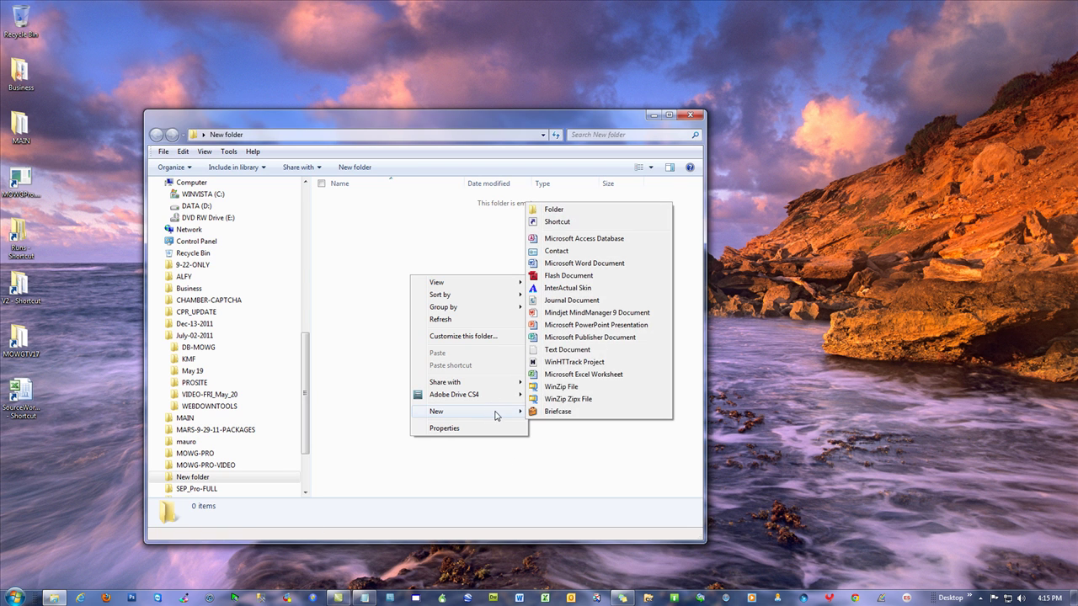
{"action": "left_click", "coordinate": [583, 374]}
{"action": "left_click", "coordinate": [469, 366]}
{"action": "double_click", "coordinate": [379, 203]}
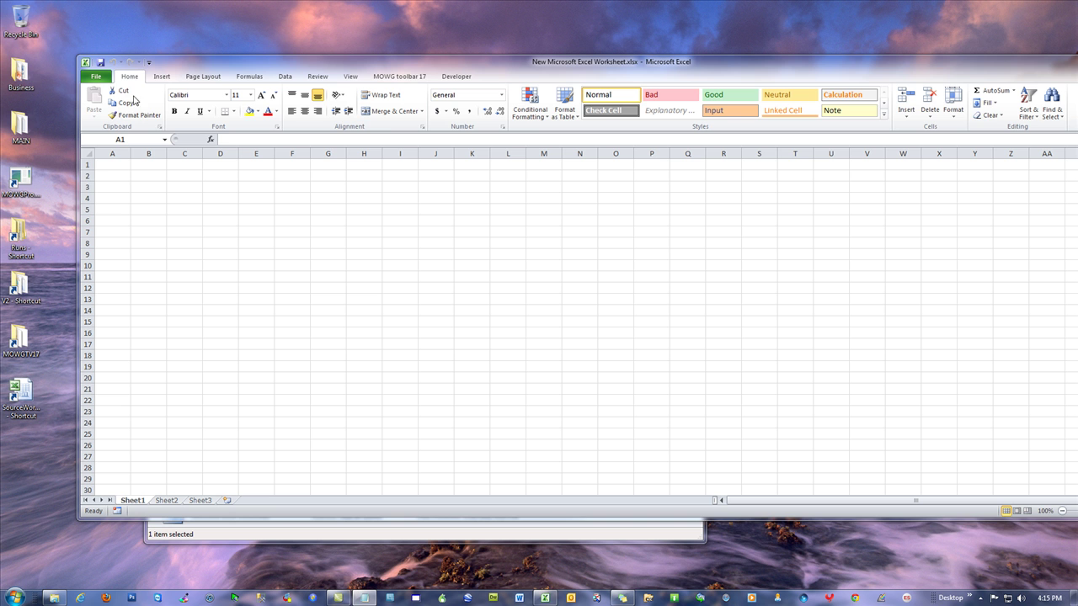
- Start Import Webpage from the MOWG toolbar 17 tab and paste the blogstash article URL
{"action": "left_click", "coordinate": [408, 80]}
{"action": "left_click", "coordinate": [407, 80]}
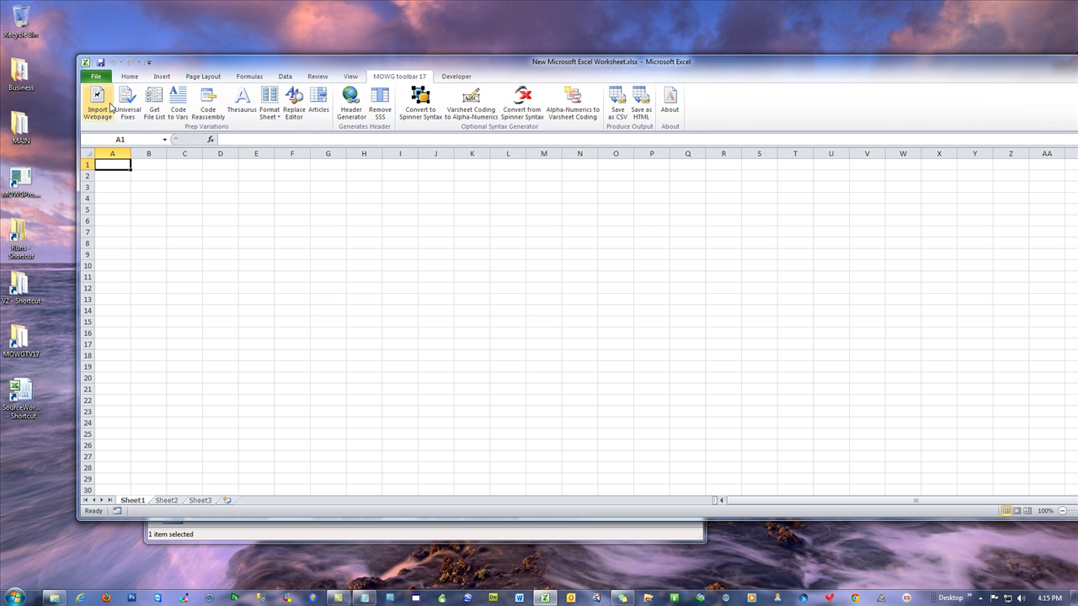
{"action": "left_click", "coordinate": [98, 99]}
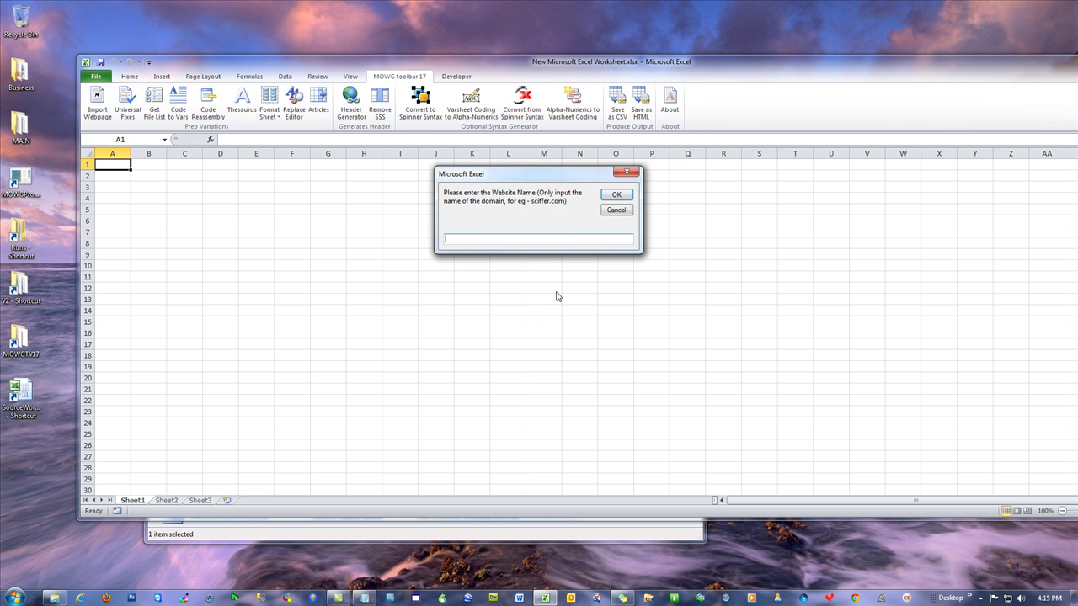
{"action": "type", "text": "blogstash.com/53-ways-to-make-money-online"}
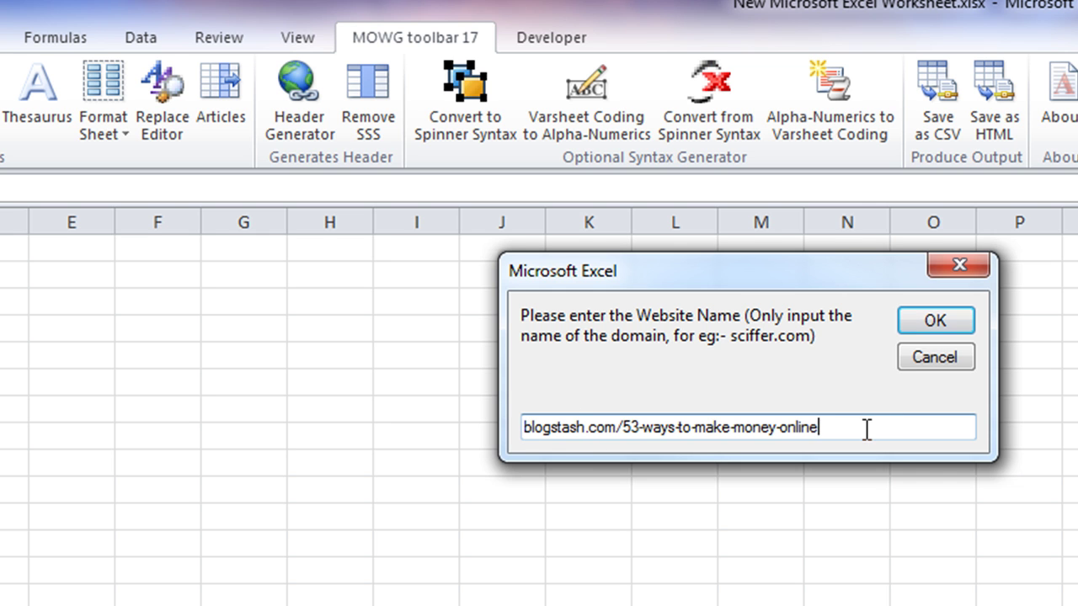
- Try a trailing slash and '/index.html' on the address, then revert to blogstash.com/53-ways-to-make-money-online
{"action": "type", "text": "/"}
{"action": "key", "text": "BackSpace"}
{"action": "left_click_drag", "start_coordinate": [860, 430], "coordinate": [518, 430]}
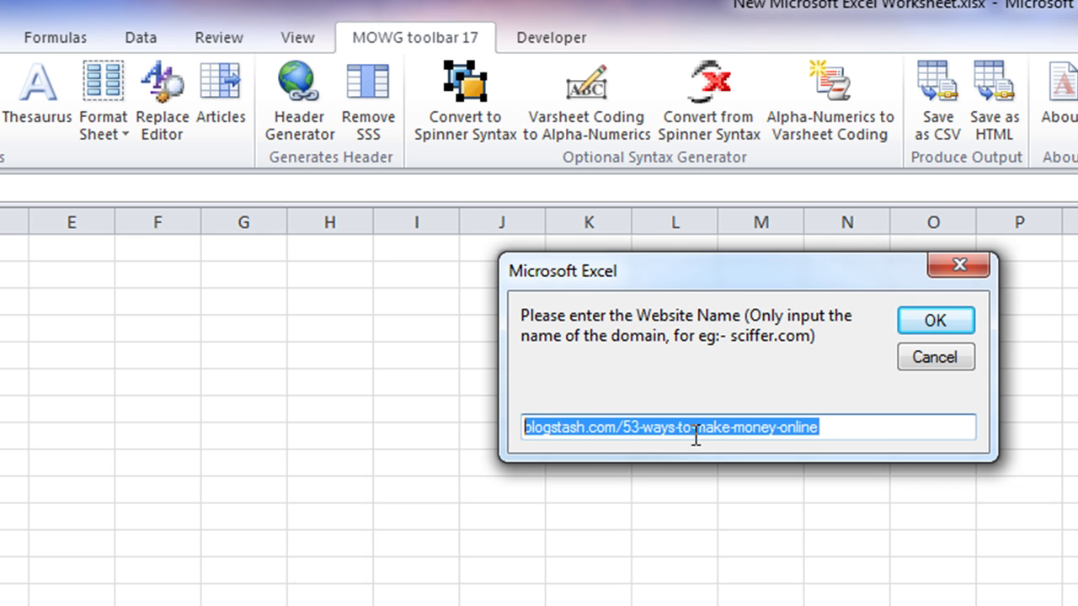
{"action": "left_click", "coordinate": [862, 423]}
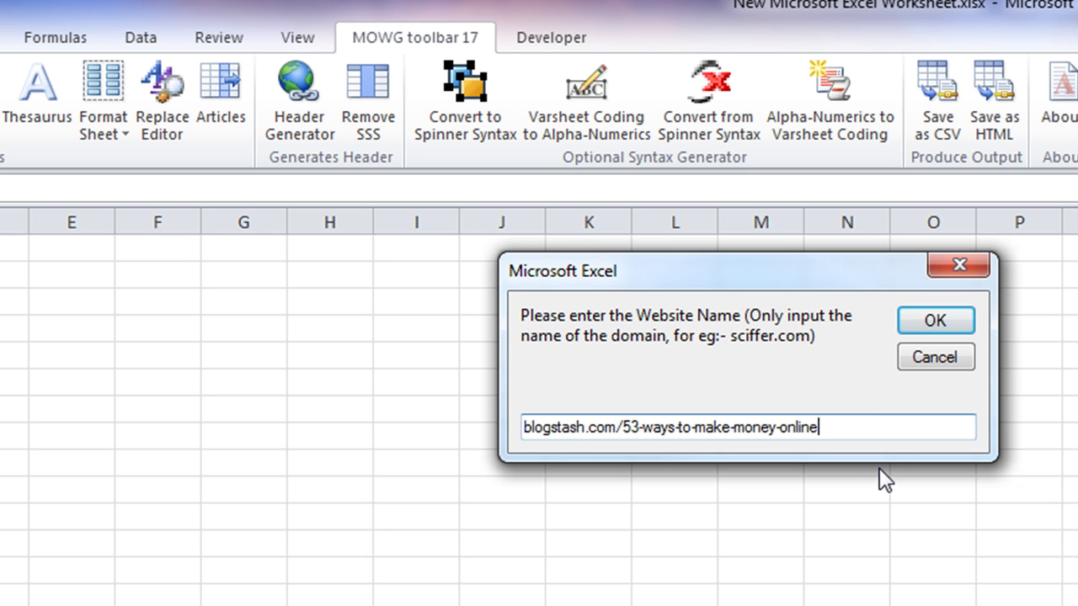
{"action": "type", "text": "/index.html"}
{"action": "key", "text": "BackSpace"}
{"action": "key", "text": "BackSpace"}
{"action": "key", "text": "BackSpace"}
{"action": "key", "text": "BackSpace"}
{"action": "key", "text": "BackSpace"}
{"action": "key", "text": "BackSpace"}
{"action": "key", "text": "BackSpace"}
{"action": "key", "text": "BackSpace"}
{"action": "key", "text": "BackSpace"}
{"action": "key", "text": "BackSpace"}
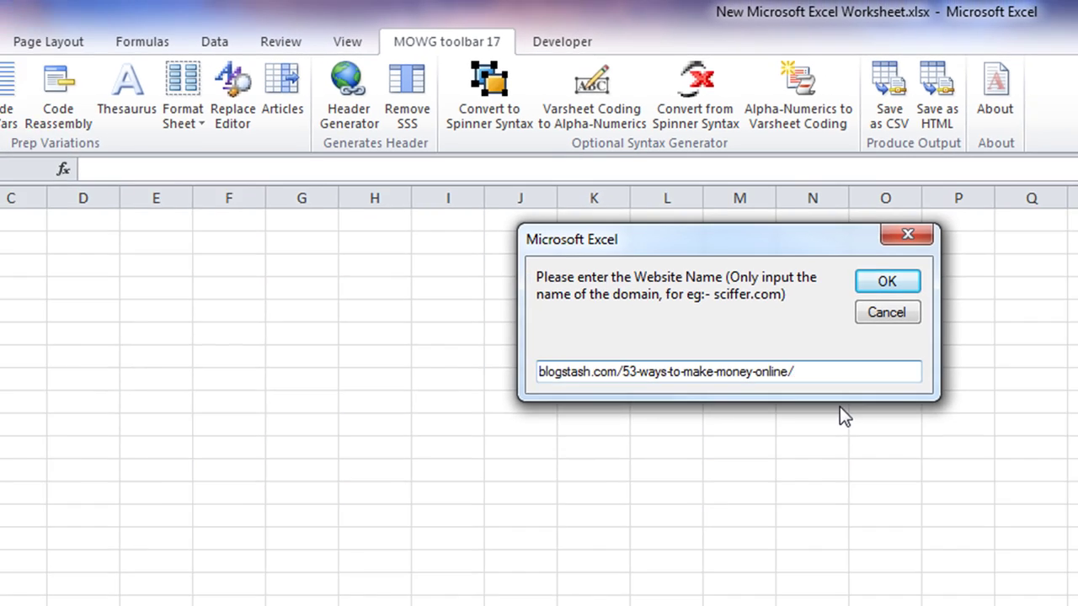
{"action": "key", "text": "BackSpace"}
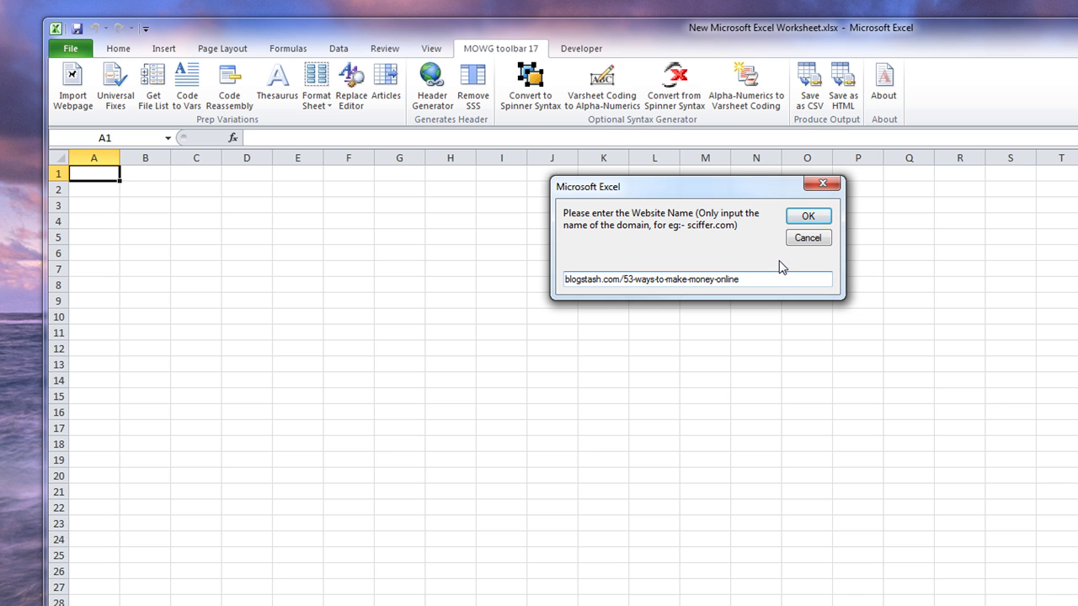
- Confirm the URL, trim the domain to 'blogstash.com', and acknowledge the completed HTML save
{"action": "left_click", "coordinate": [807, 217]}
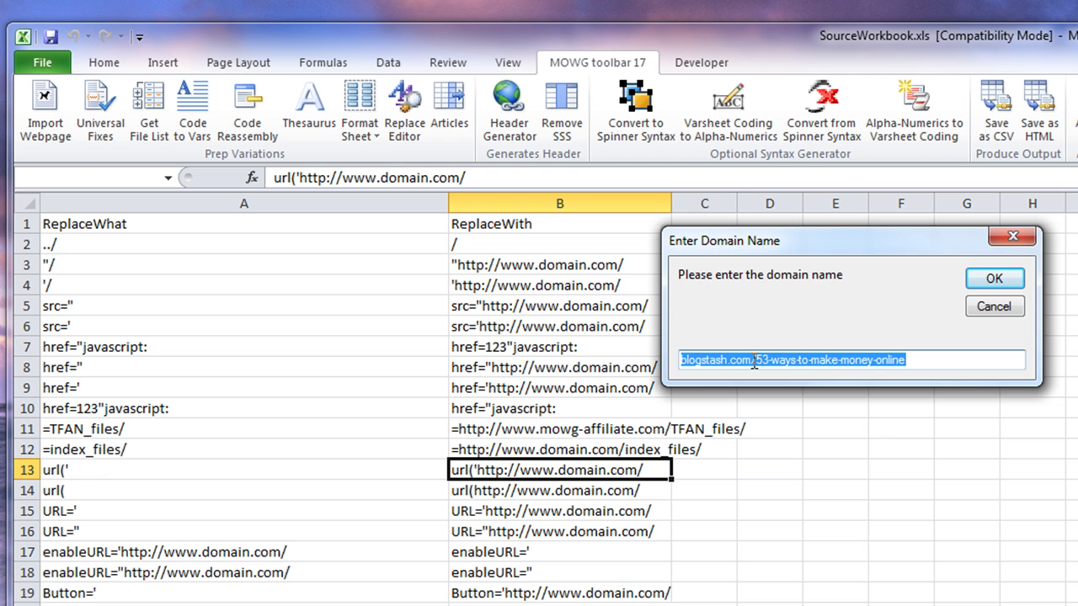
{"action": "left_click", "coordinate": [753, 362]}
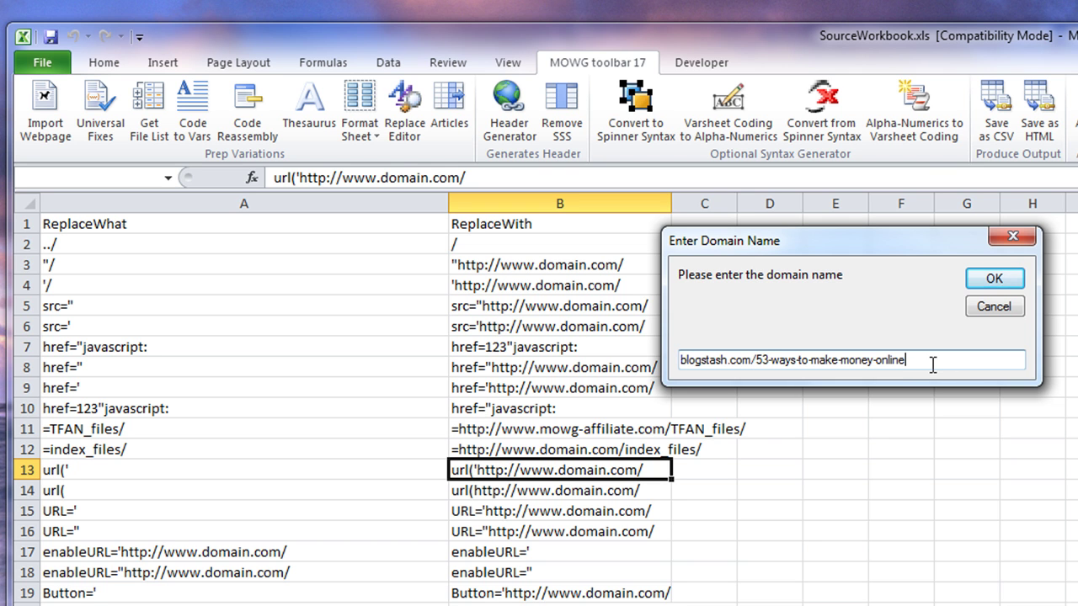
{"action": "left_click_drag", "start_coordinate": [930, 362], "coordinate": [763, 359]}
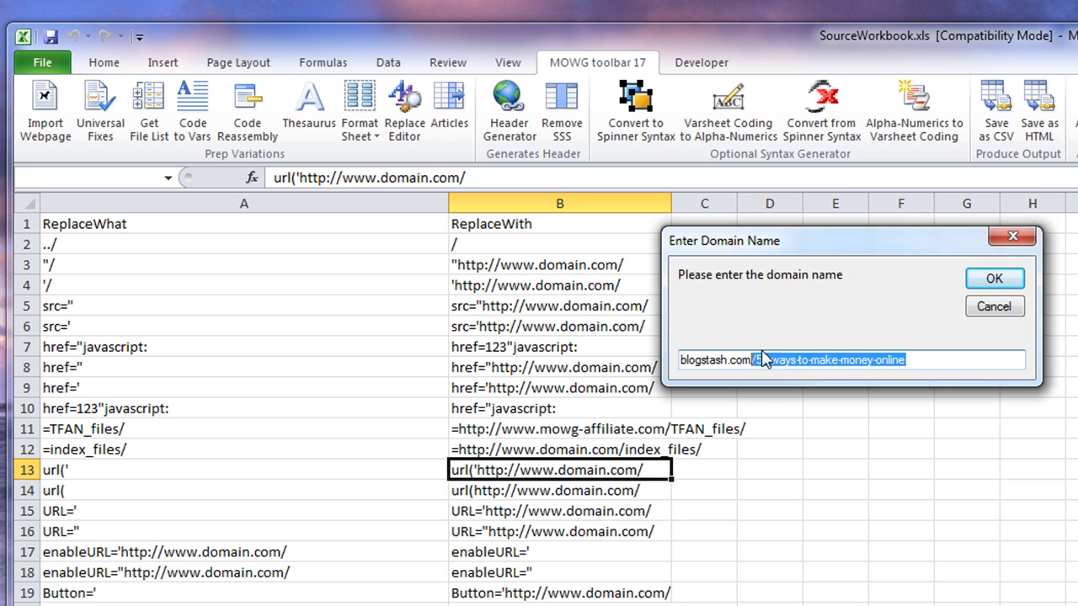
{"action": "key", "text": "Delete"}
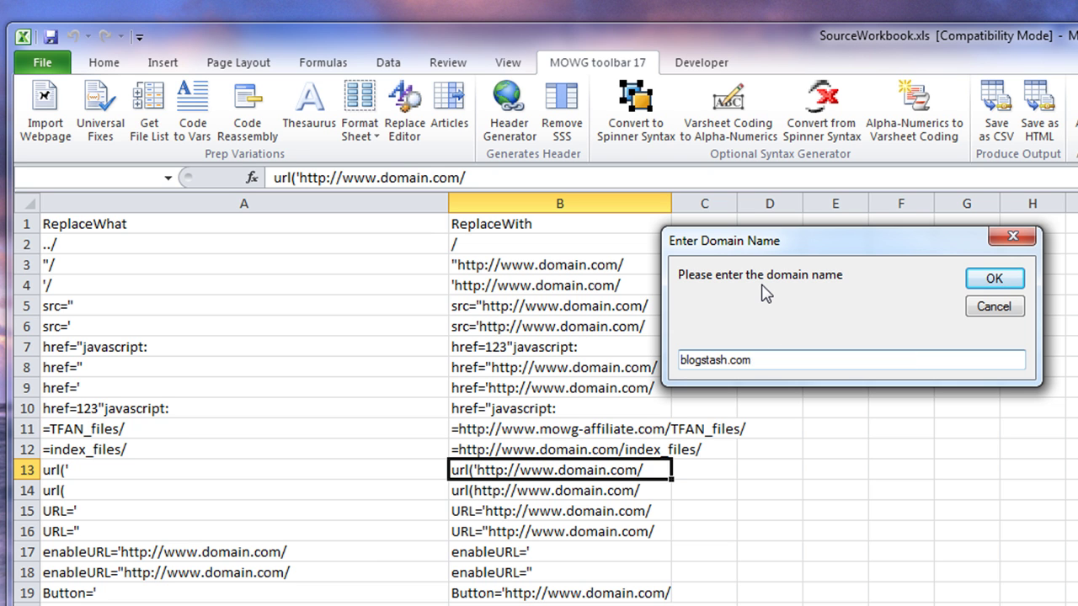
{"action": "left_click", "coordinate": [993, 279]}
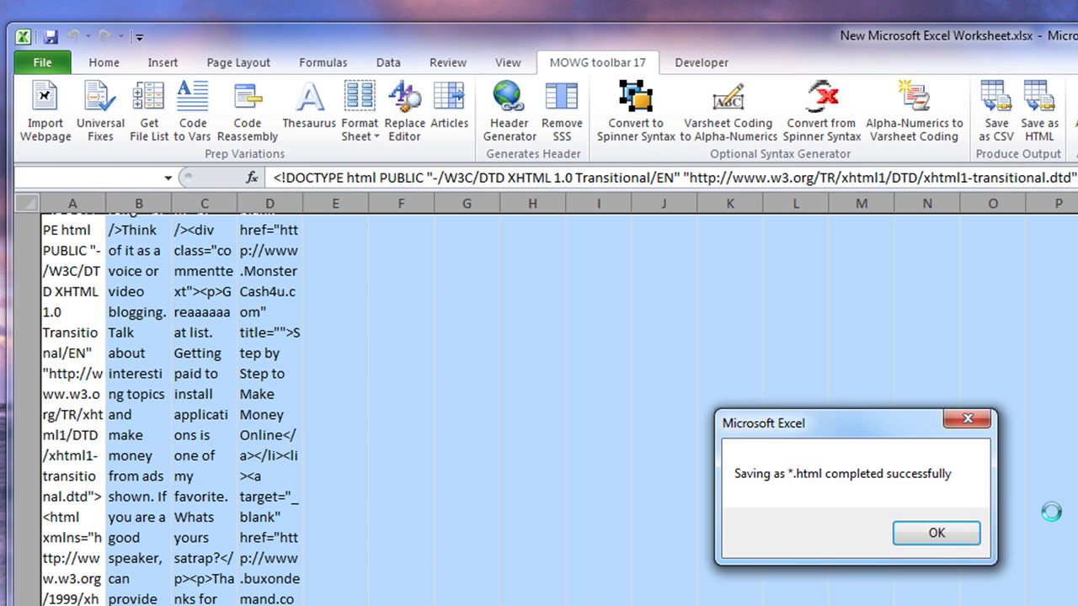
{"action": "left_click", "coordinate": [936, 536]}
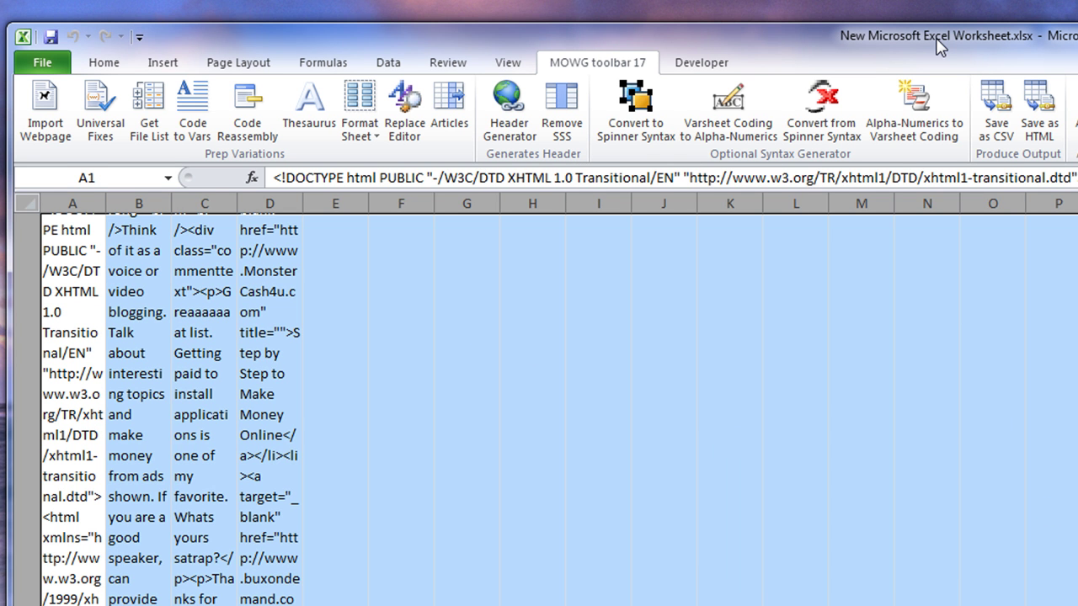
- Minimize Excel and open index.html in Internet Explorer, dismissing the blocked-content bar
{"action": "left_click", "coordinate": [1074, 35]}
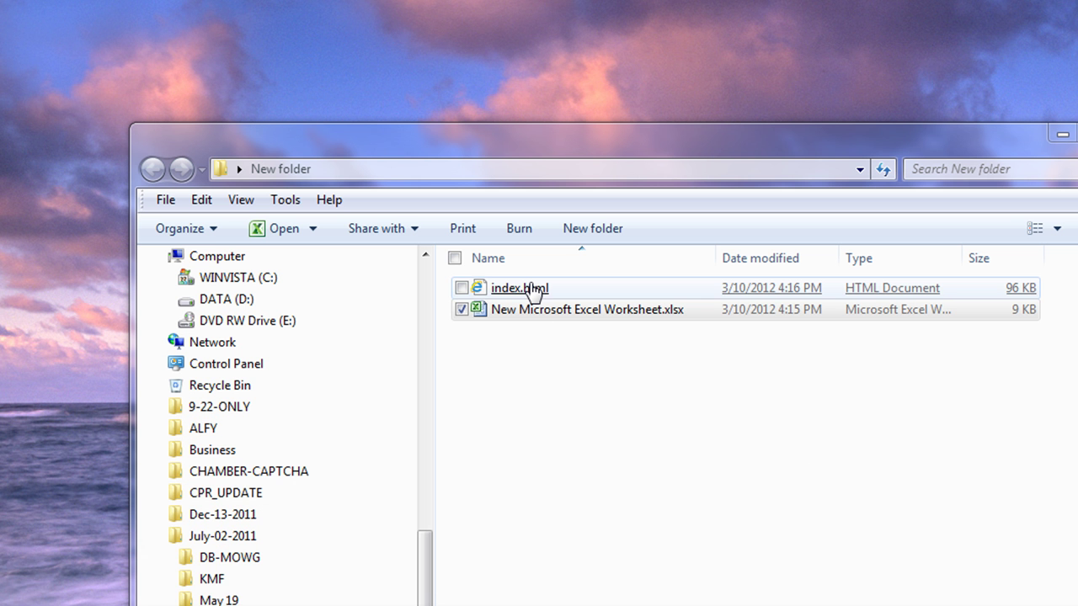
{"action": "double_click", "coordinate": [532, 290]}
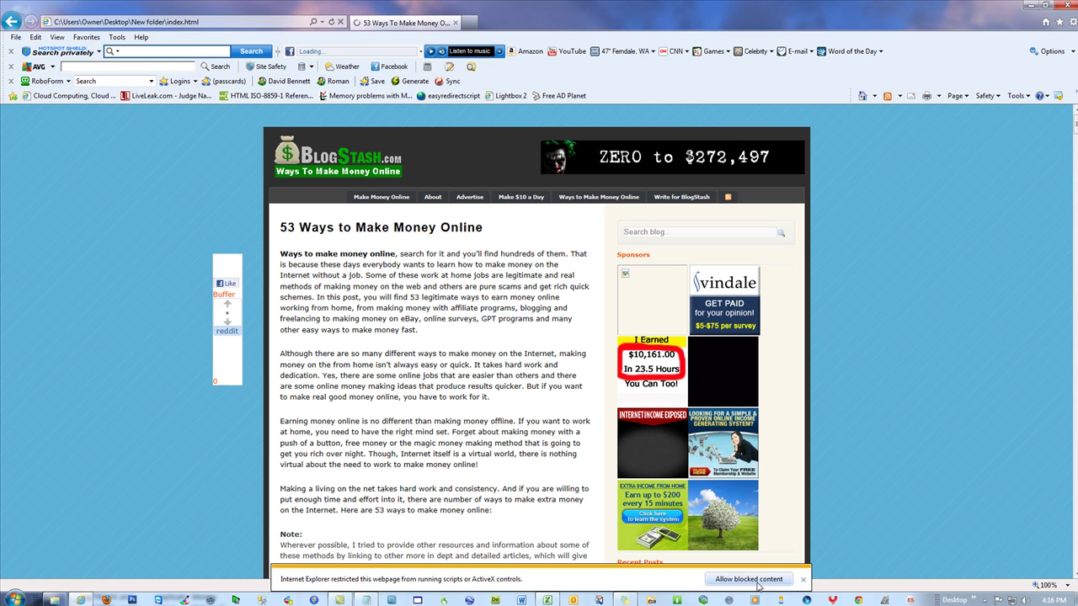
{"action": "left_click", "coordinate": [804, 582]}
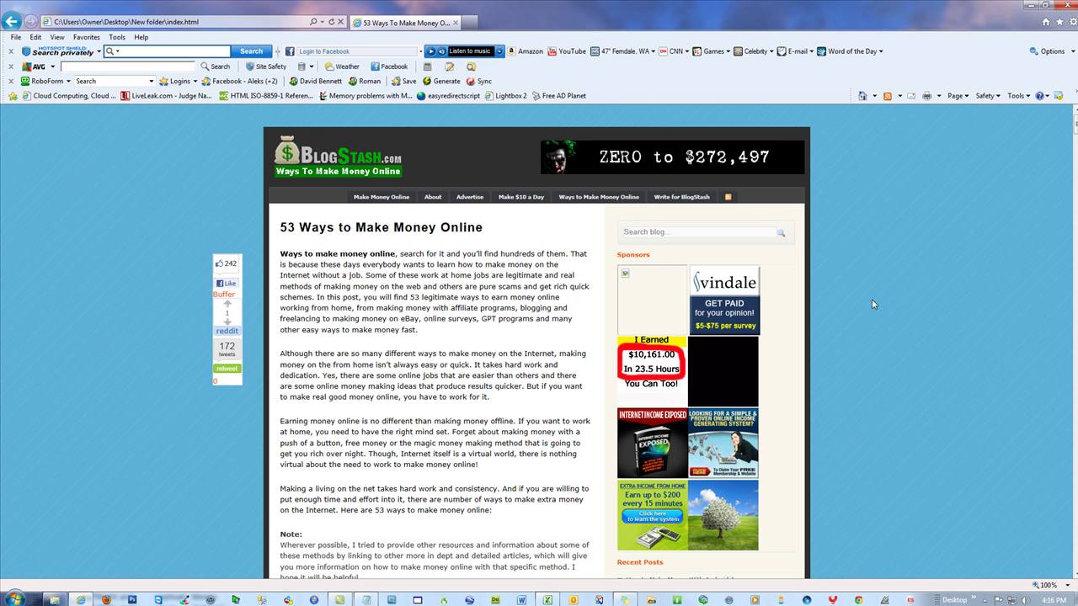
- Scroll through the 53 Ways to Make Money Online article from top to bottom
{"action": "scroll", "coordinate": [868, 313], "scroll_direction": "down", "scroll_amount": 5}
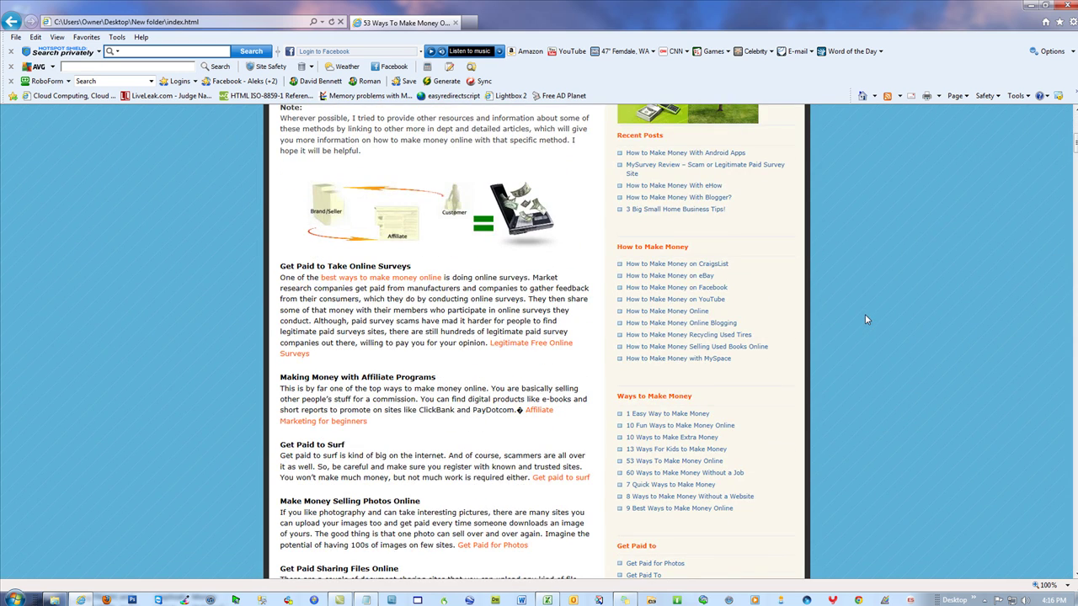
{"action": "scroll", "coordinate": [865, 315], "scroll_direction": "down", "scroll_amount": 10}
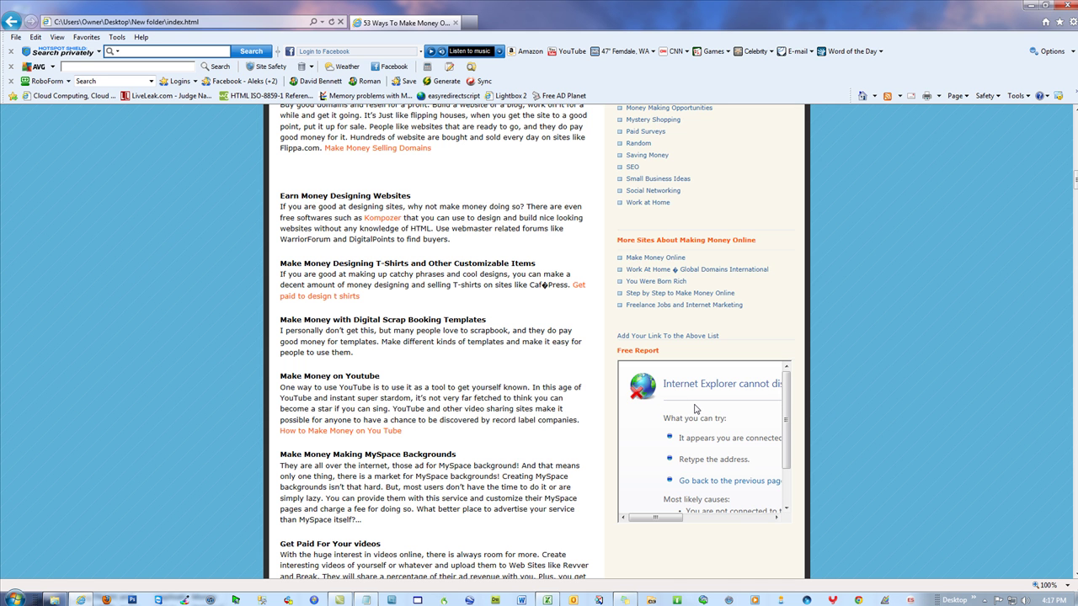
{"action": "scroll", "coordinate": [695, 409], "scroll_direction": "down", "scroll_amount": 10}
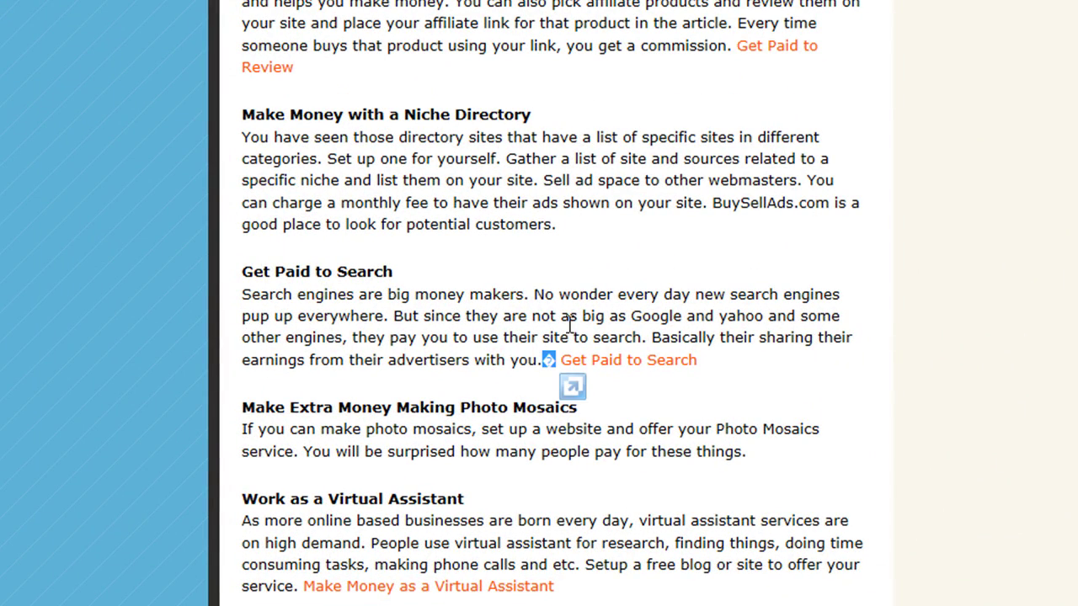
{"action": "scroll", "coordinate": [840, 265], "scroll_direction": "up", "scroll_amount": 15}
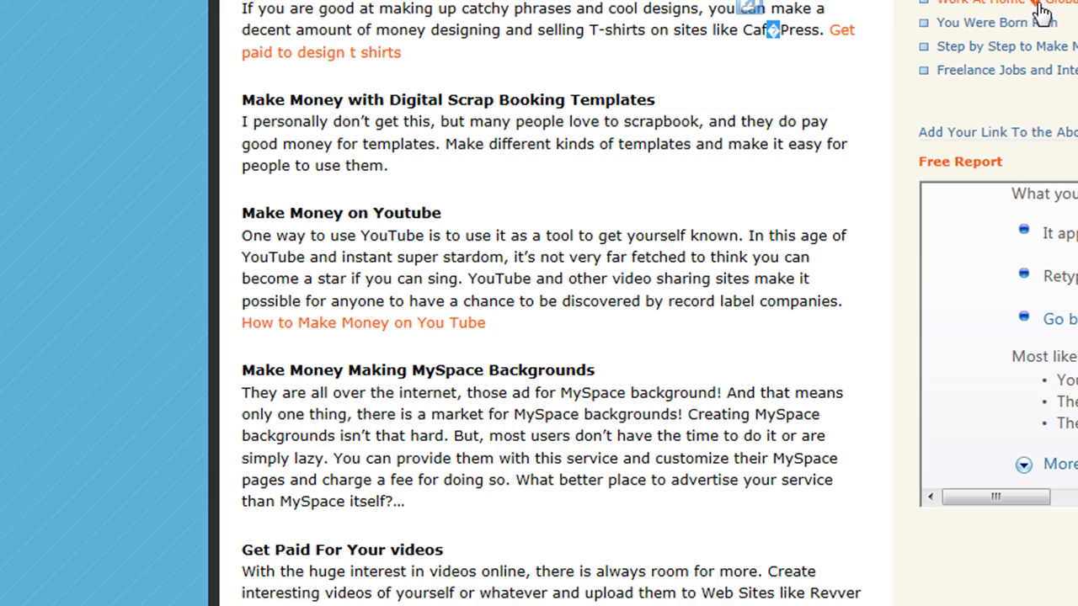
{"action": "scroll", "coordinate": [687, 209], "scroll_direction": "down", "scroll_amount": 20}
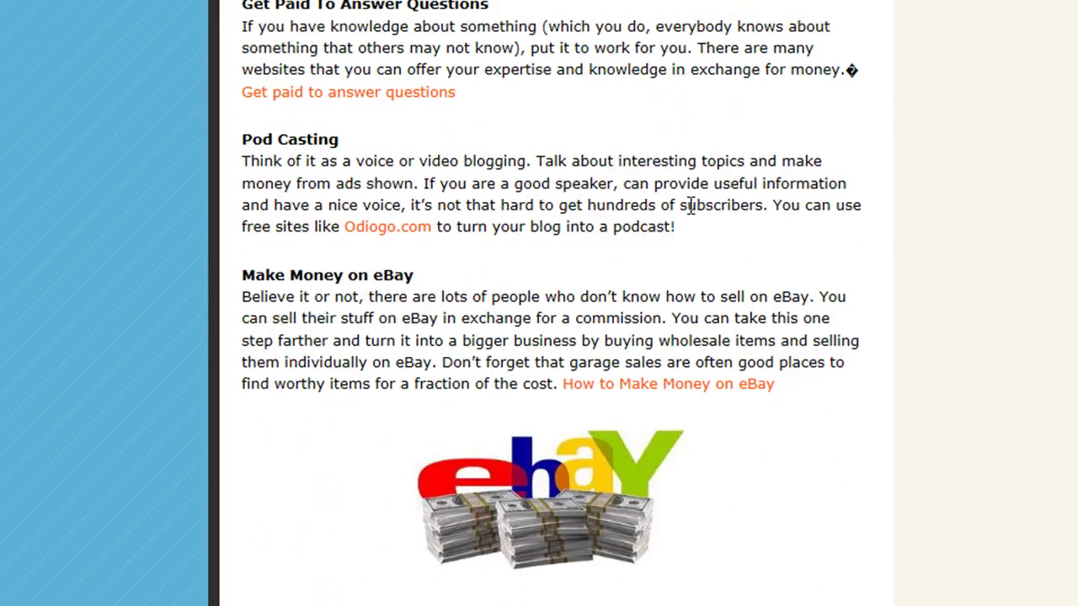
{"action": "scroll", "coordinate": [689, 206], "scroll_direction": "down", "scroll_amount": 20}
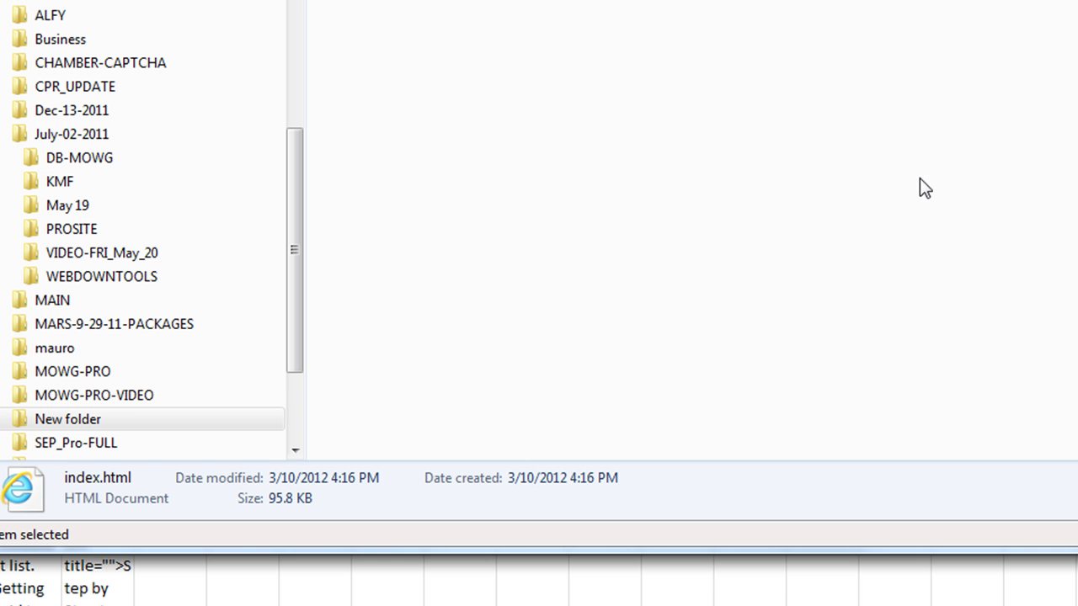
- Return to Excel, re-save the imported HTML via MOWG Save as HTML, and select cell K1
{"action": "key", "text": "alt+Tab"}
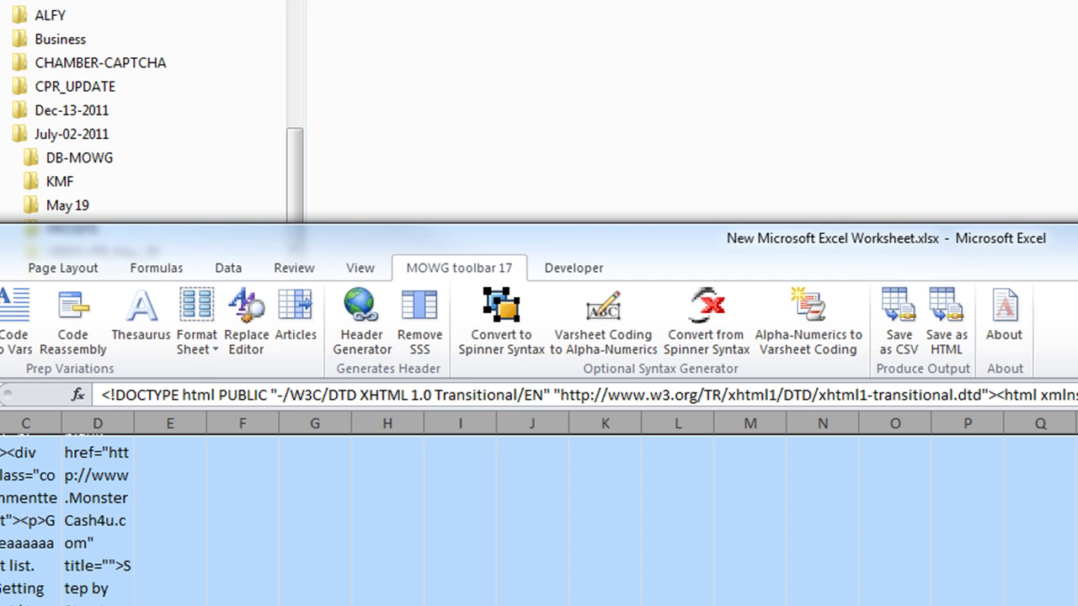
{"action": "left_click", "coordinate": [947, 324]}
{"action": "left_click", "coordinate": [633, 450]}
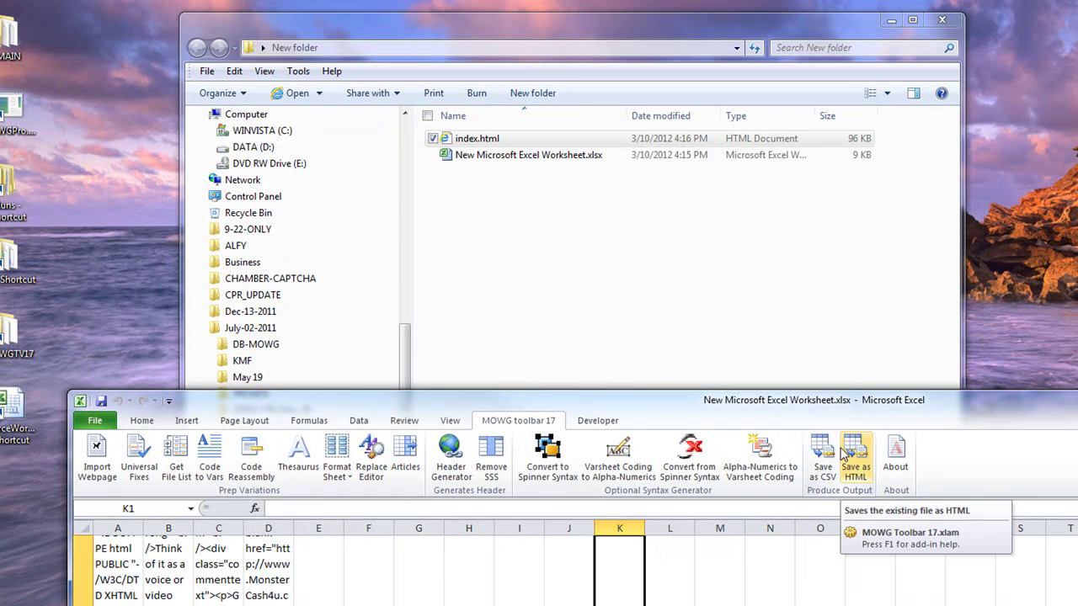
- Bring up index.html's Open With choices and close them without picking a program
{"action": "right_click", "coordinate": [476, 145]}
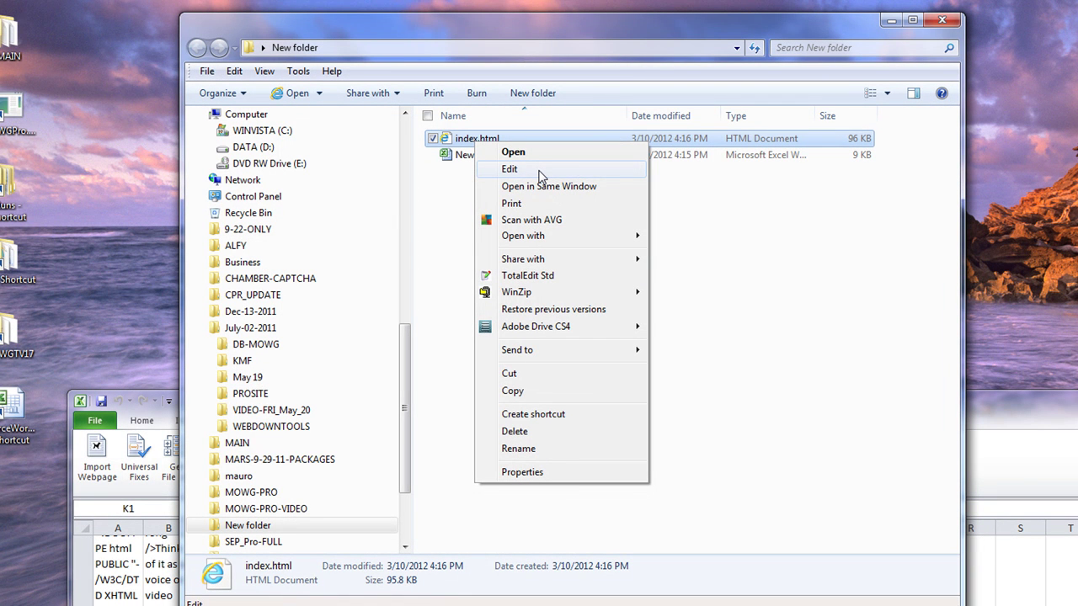
{"action": "mouse_move", "coordinate": [556, 237]}
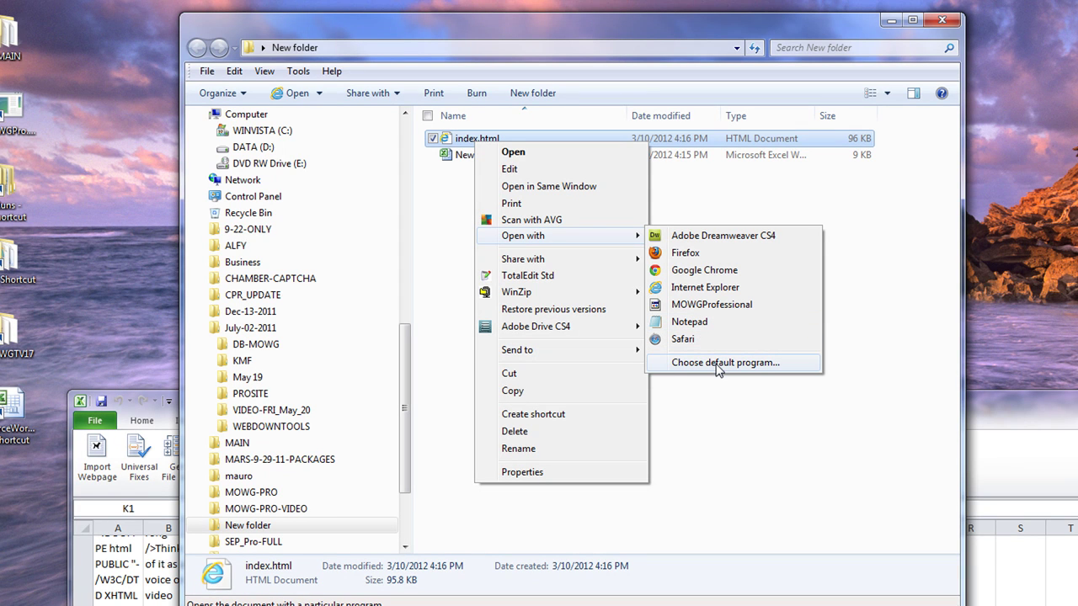
{"action": "left_click", "coordinate": [729, 411]}
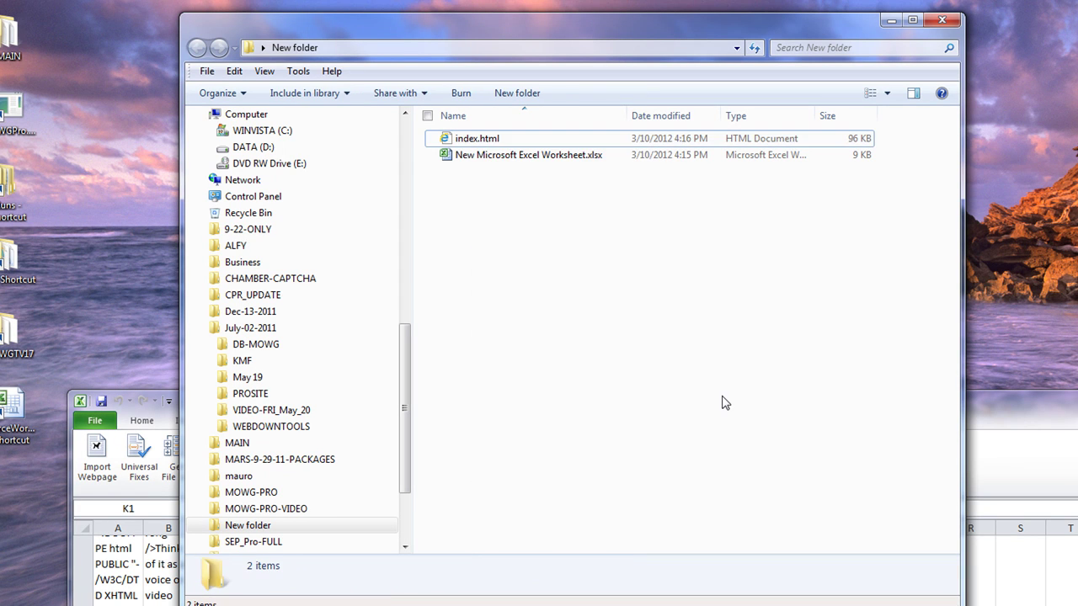
- Check index.html's Properties, cancel, then open the file as text in Notepad
{"action": "right_click", "coordinate": [485, 144]}
{"action": "left_click", "coordinate": [595, 471]}
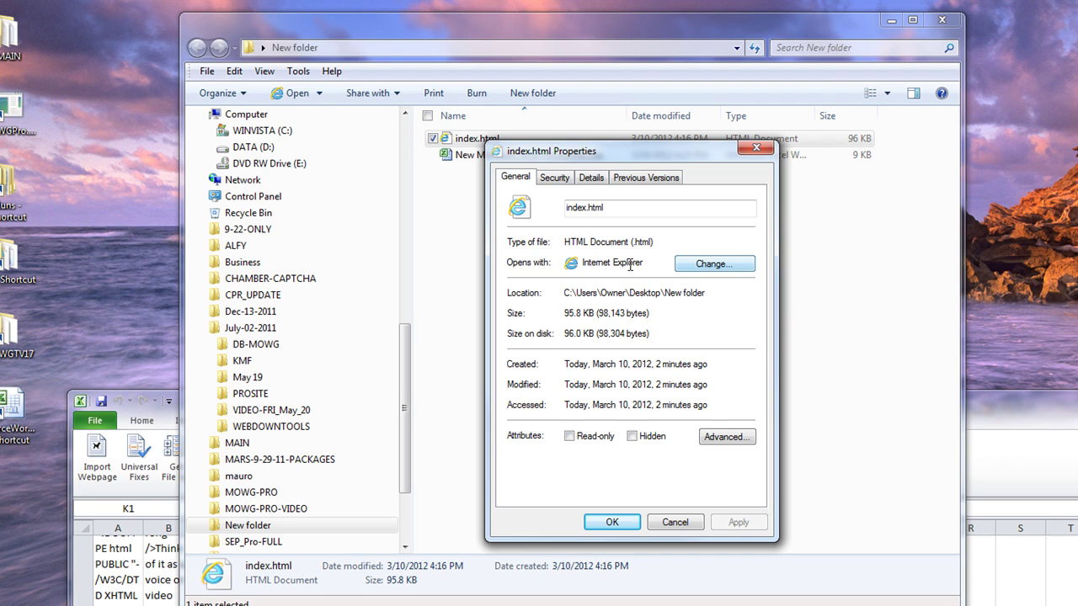
{"action": "left_click", "coordinate": [677, 523]}
{"action": "left_click", "coordinate": [558, 291]}
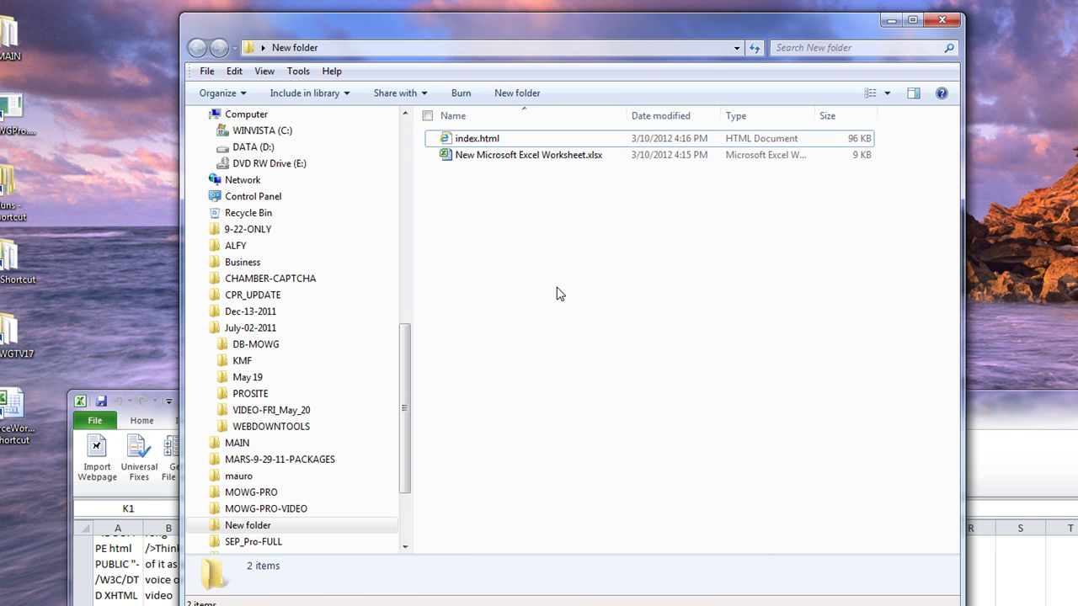
{"action": "right_click", "coordinate": [474, 142]}
{"action": "left_click", "coordinate": [539, 349]}
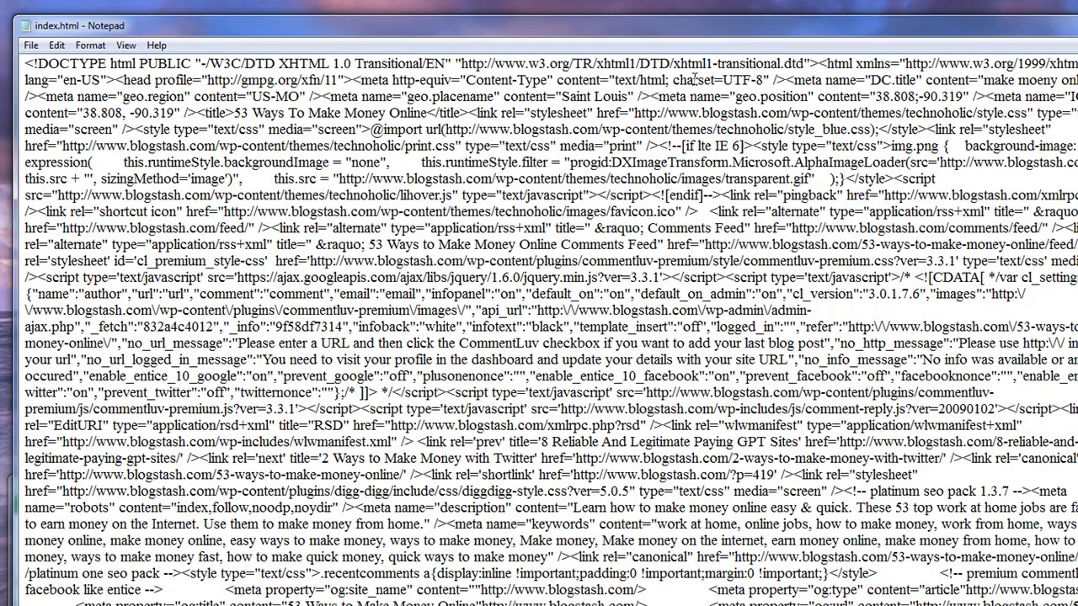
- Replace the Content-Type meta tag's charset value with 'utf-8'
{"action": "left_click_drag", "start_coordinate": [767, 80], "coordinate": [723, 80]}
{"action": "left_click", "coordinate": [743, 80]}
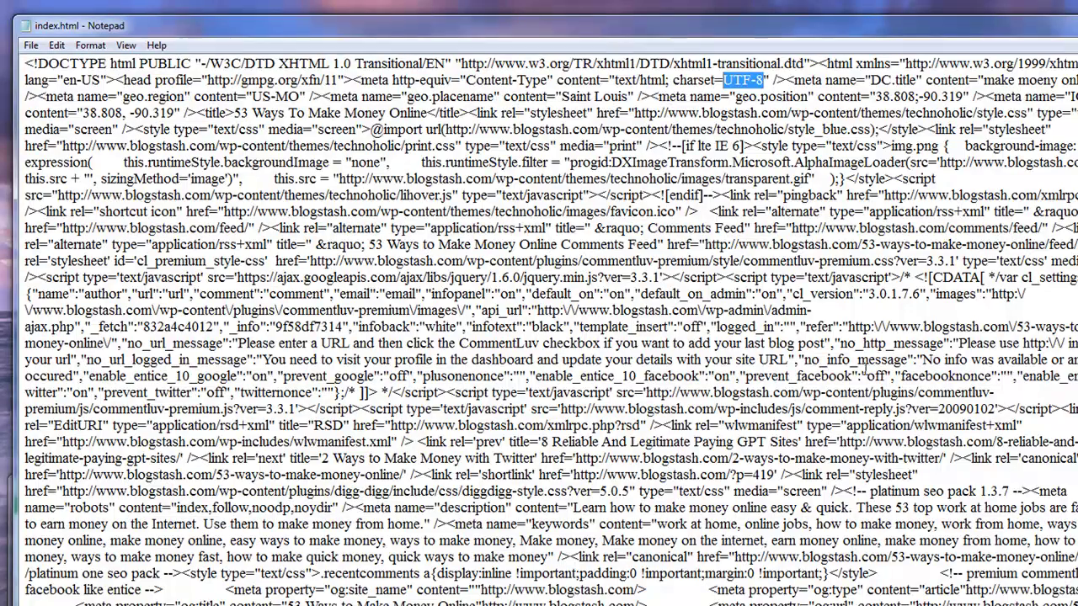
{"action": "type", "text": "ANSI"}
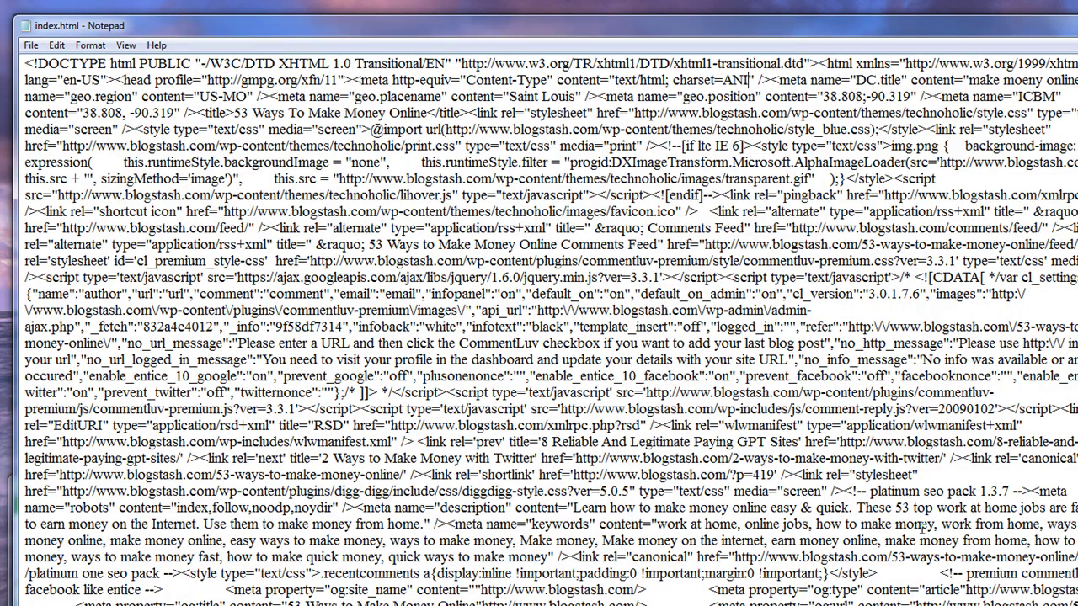
{"action": "key", "text": "BackSpace"}
{"action": "type", "text": "SI"}
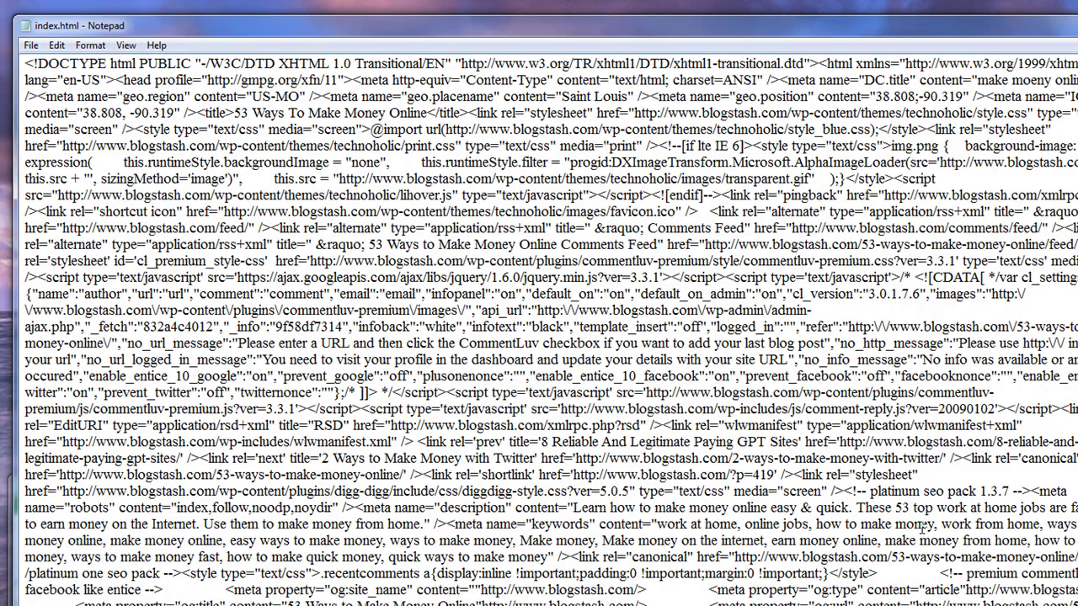
{"action": "key", "text": "BackSpace"}
{"action": "key", "text": "BackSpace"}
{"action": "key", "text": "BackSpace"}
{"action": "key", "text": "BackSpace"}
{"action": "type", "text": "ansi"}
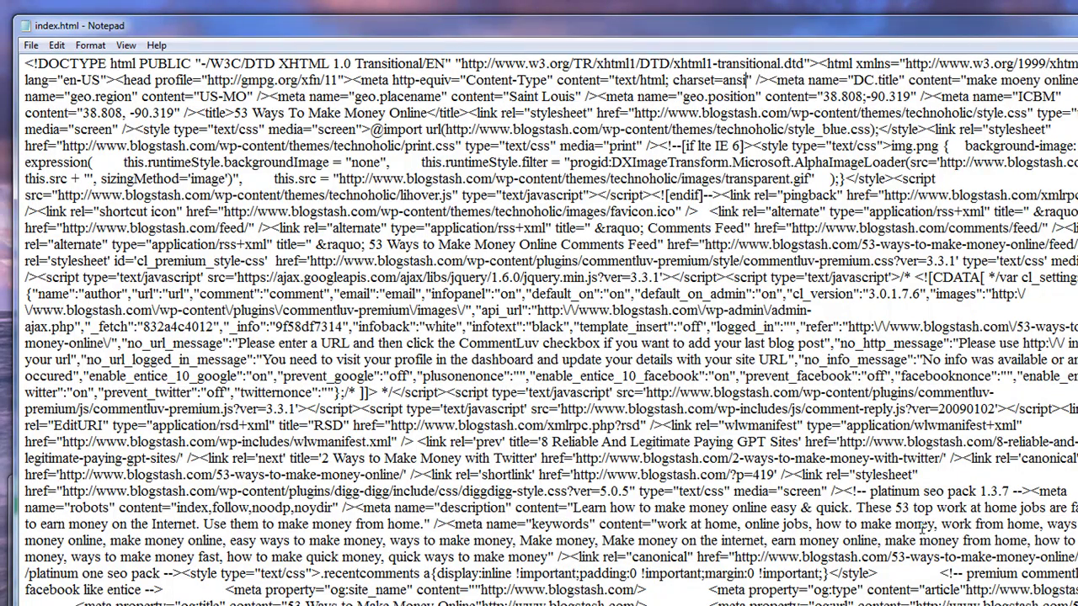
{"action": "key", "text": "BackSpace"}
{"action": "key", "text": "BackSpace"}
{"action": "key", "text": "BackSpace"}
{"action": "key", "text": "BackSpace"}
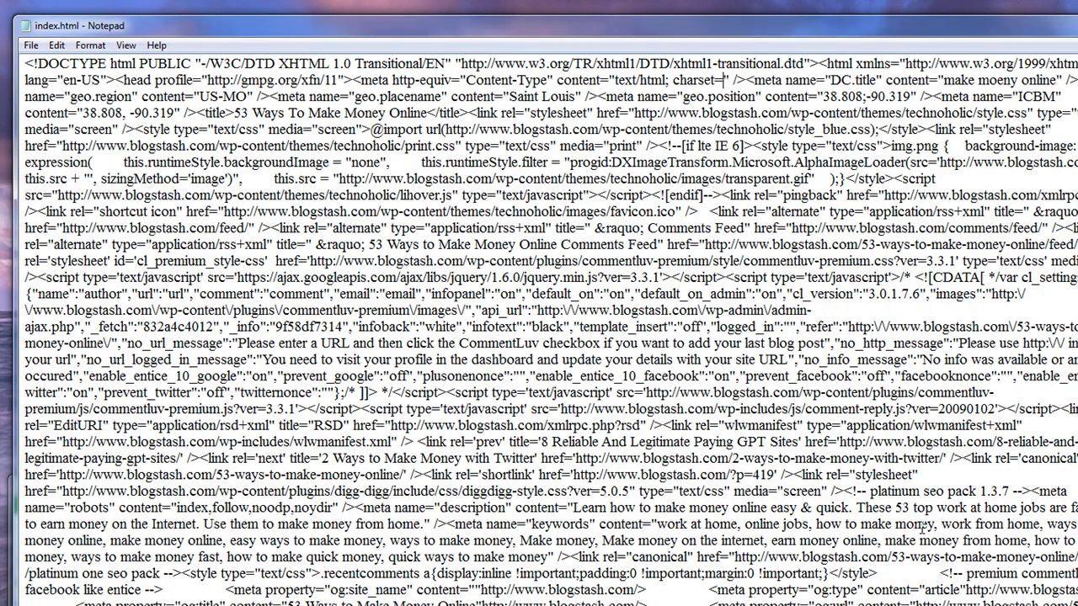
{"action": "type", "text": "utf-8"}
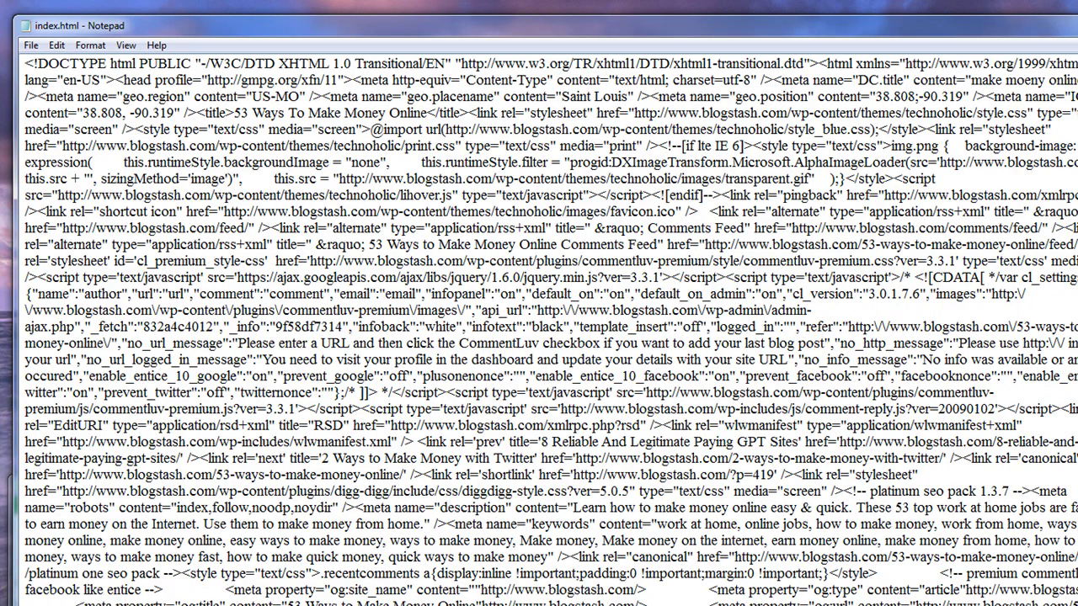
- Open Notepad's File menu
{"action": "left_click", "coordinate": [31, 45]}
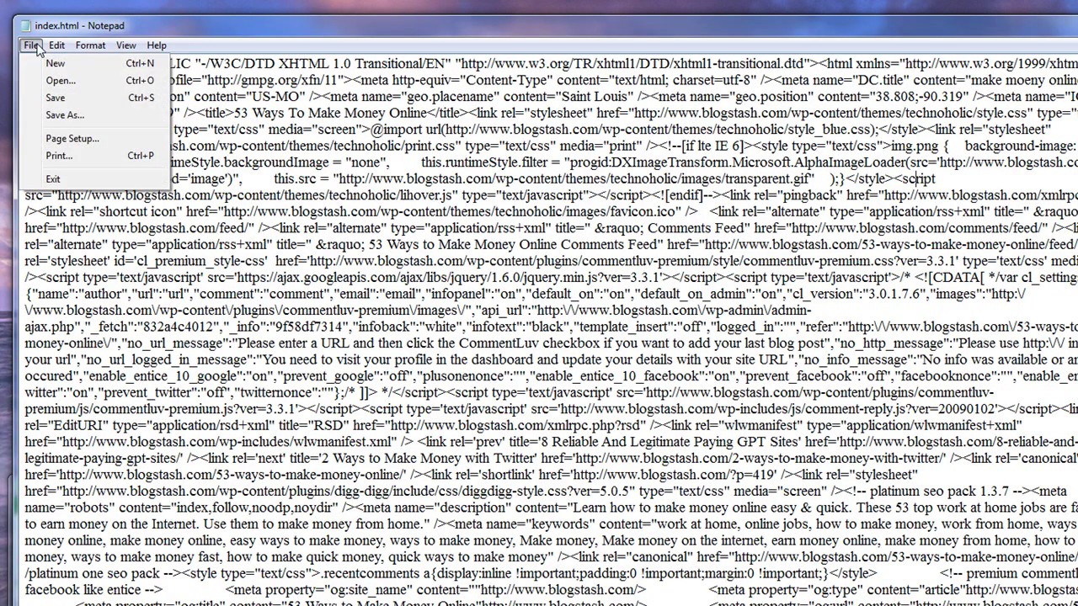
{"action": "left_click", "coordinate": [71, 97]}
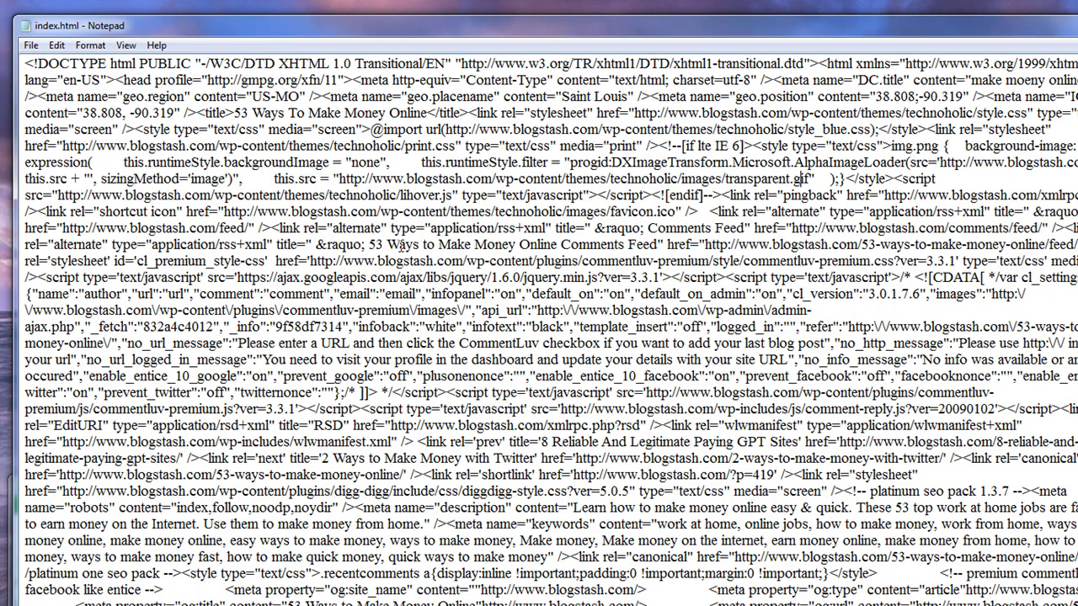
{"action": "left_click", "coordinate": [31, 45]}
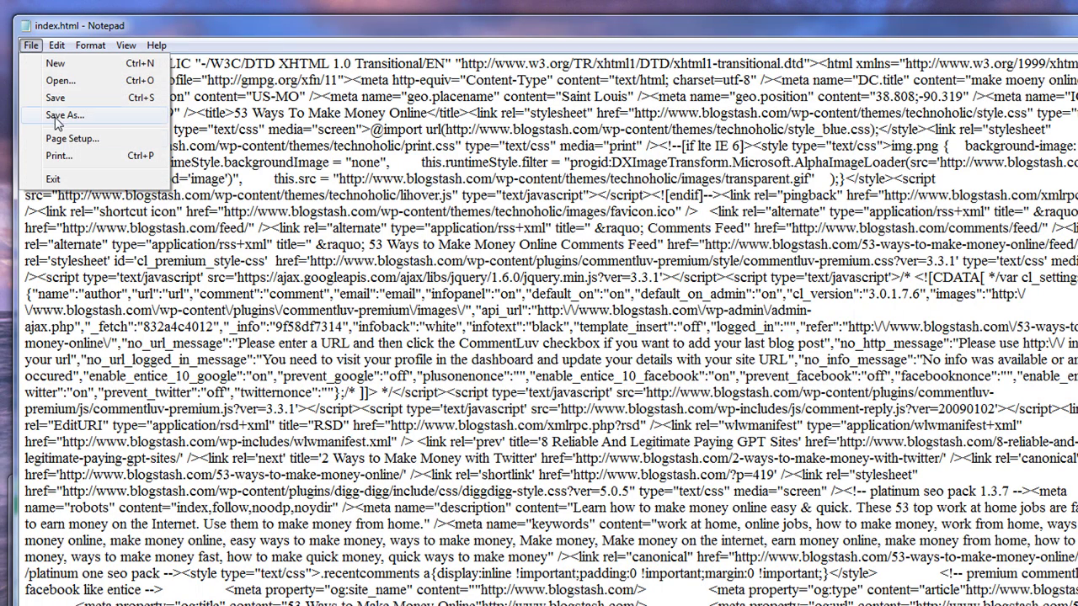
- Save As index.html with UTF-8 encoding, replace the existing file, and close Notepad
{"action": "left_click", "coordinate": [113, 117]}
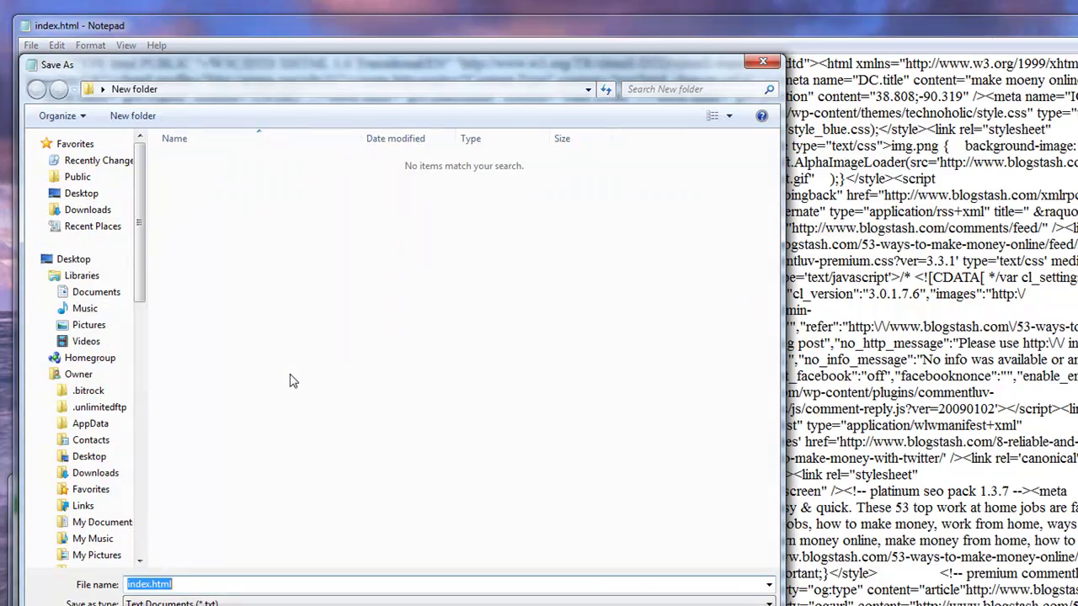
{"action": "left_click", "coordinate": [174, 91]}
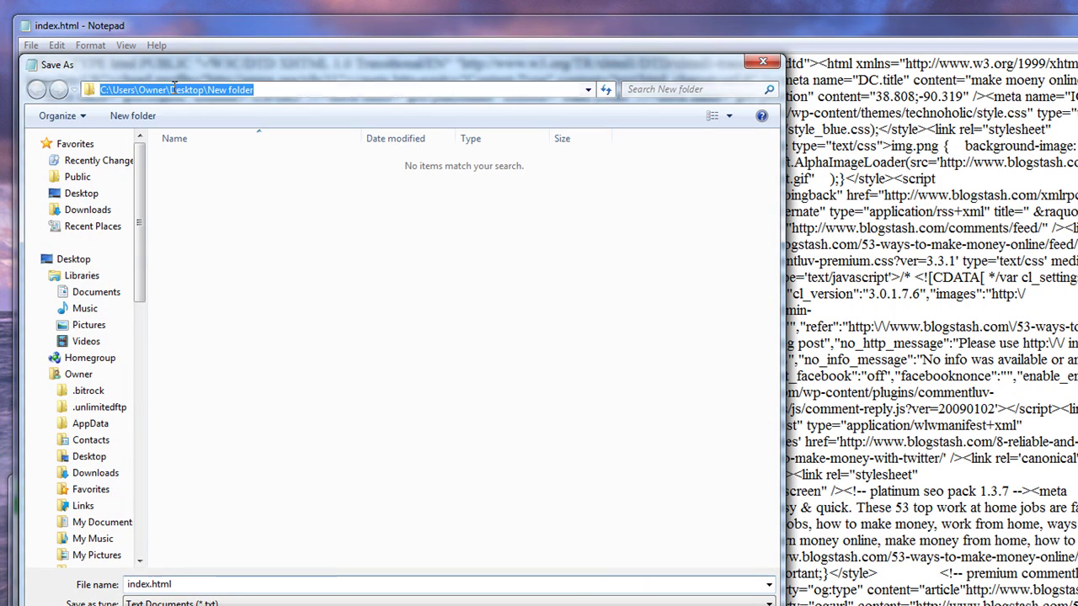
{"action": "double_click", "coordinate": [232, 581]}
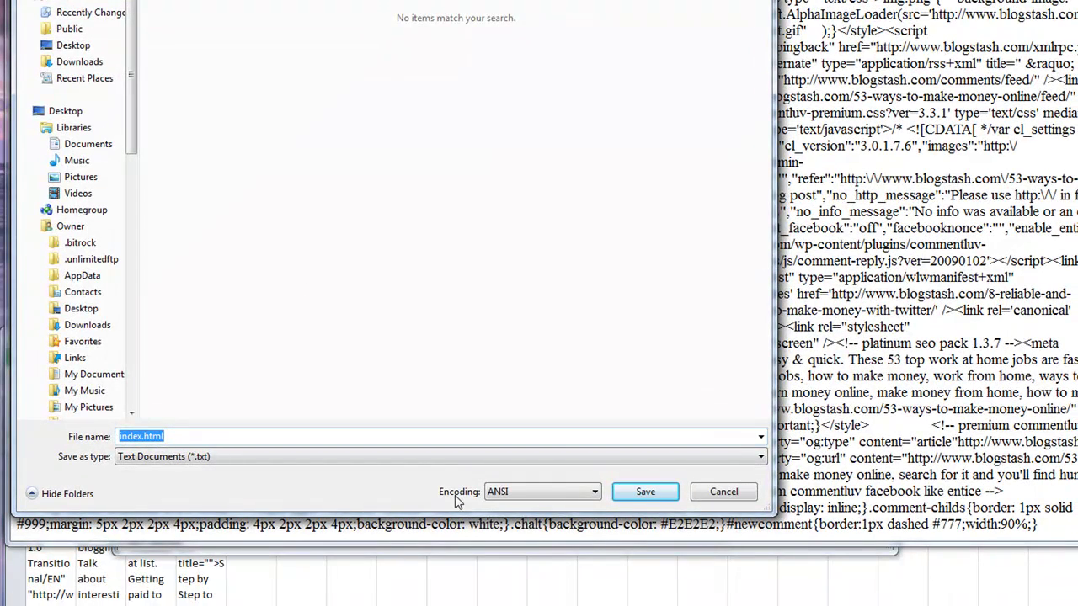
{"action": "left_click", "coordinate": [533, 494]}
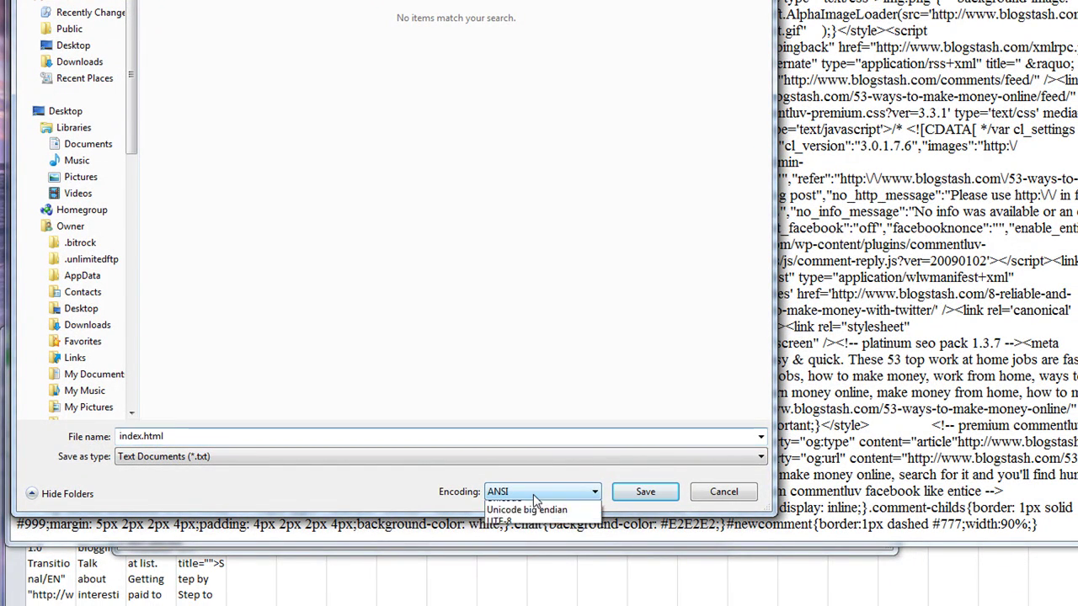
{"action": "left_click", "coordinate": [526, 541]}
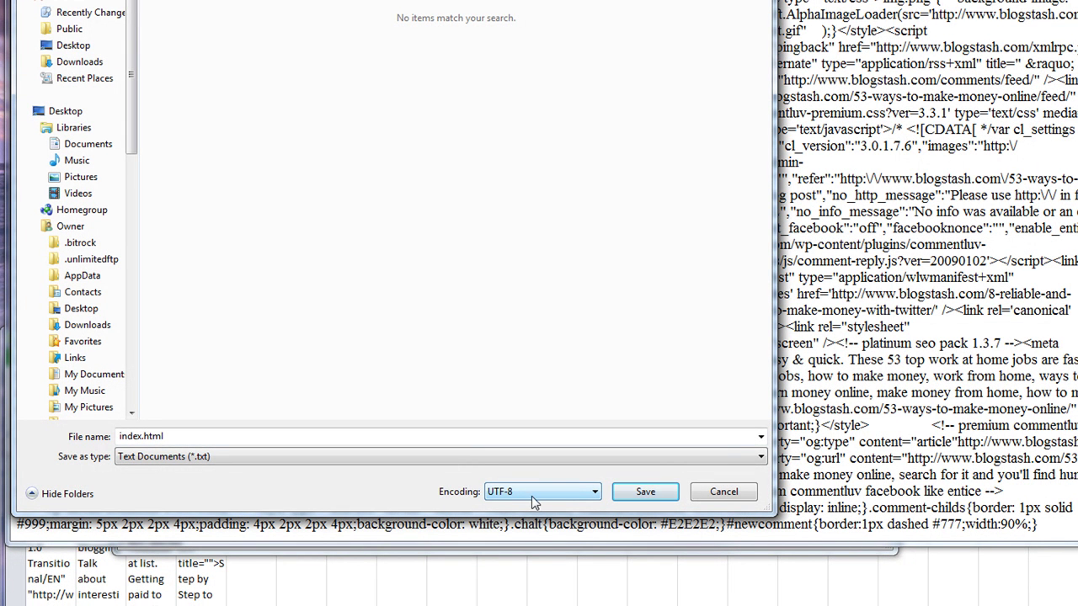
{"action": "left_click", "coordinate": [645, 494]}
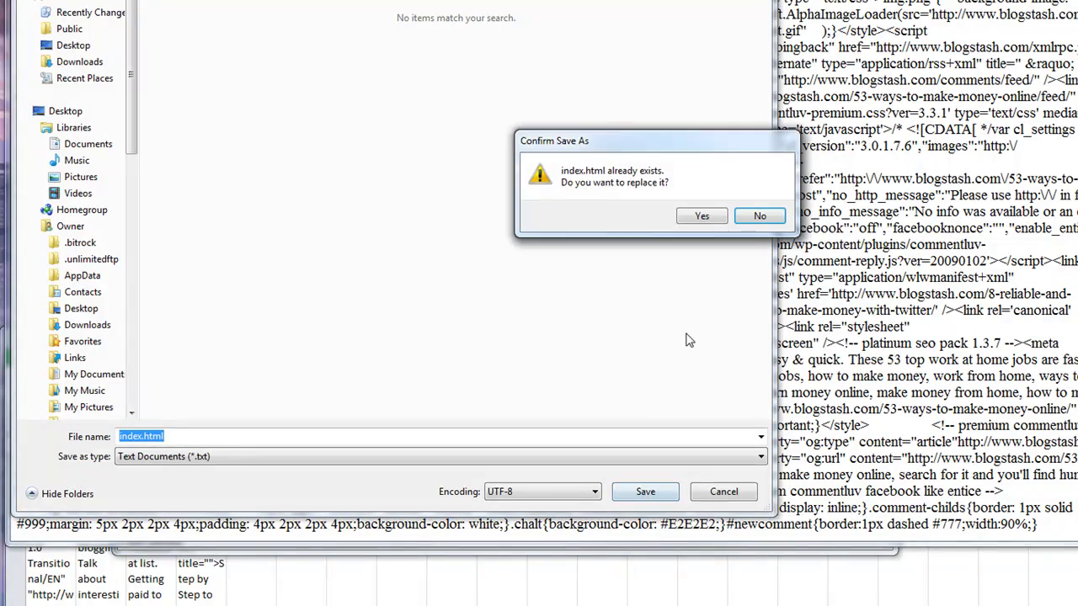
{"action": "left_click", "coordinate": [702, 218]}
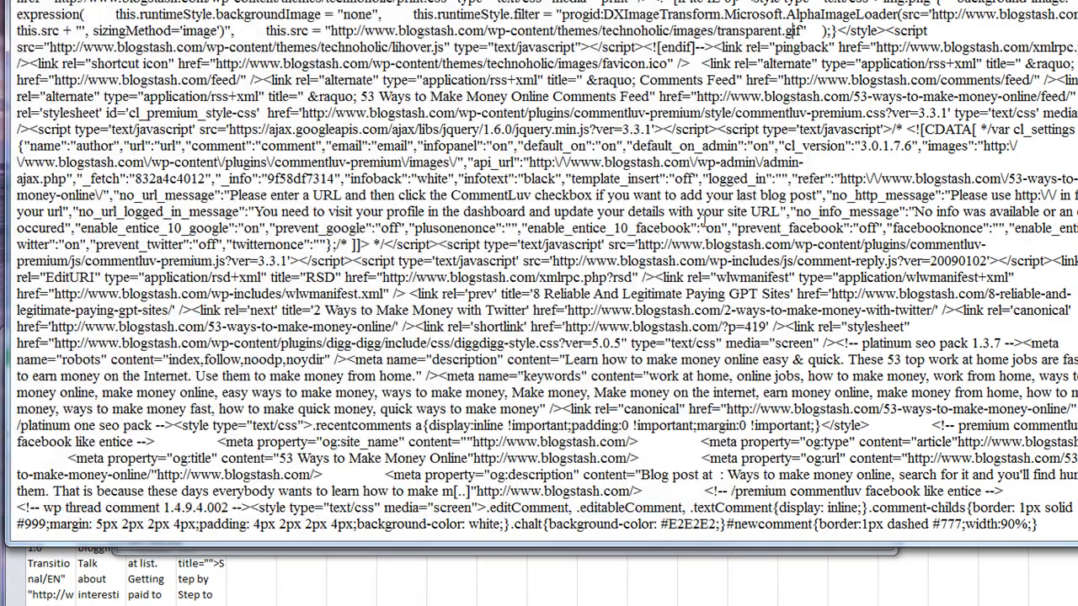
{"action": "key", "text": "alt+F4"}
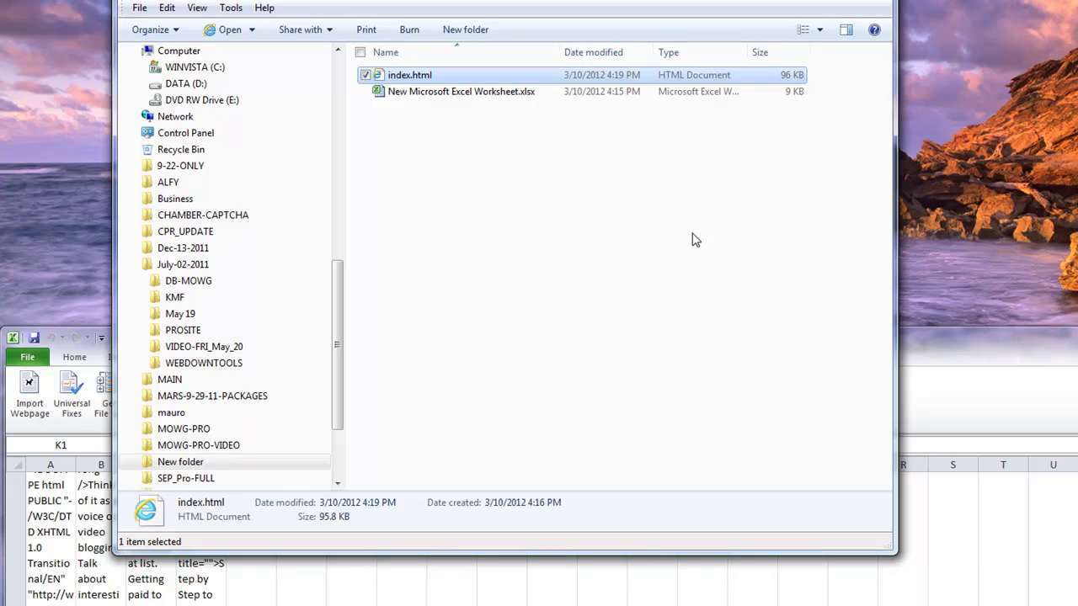
- Reopen index.html in Notepad, save it again as UTF-8 over the existing file, and close
{"action": "left_click", "coordinate": [580, 169]}
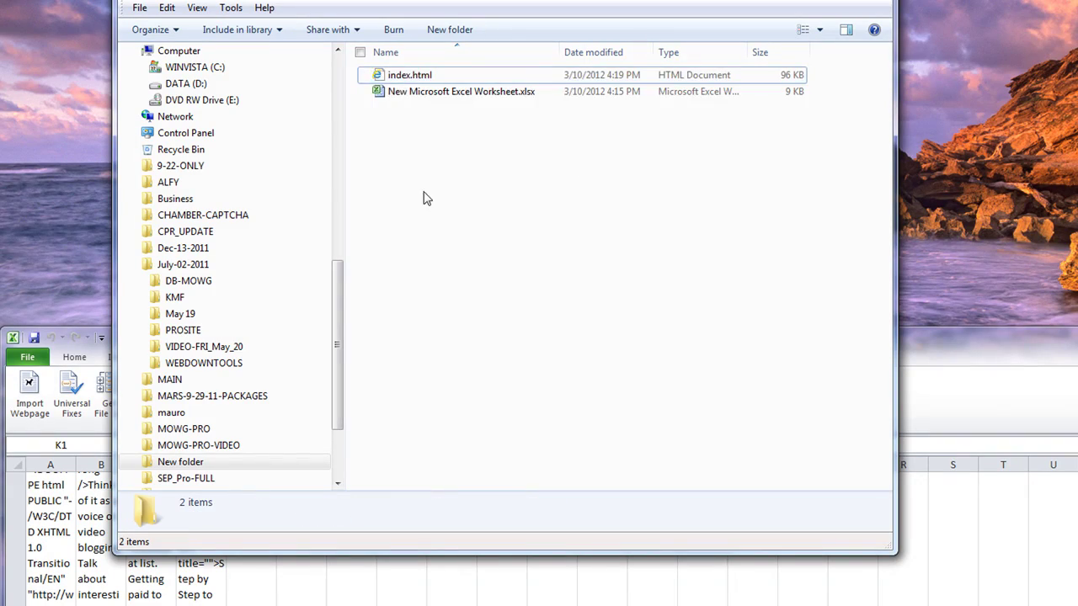
{"action": "right_click", "coordinate": [402, 77]}
{"action": "left_click", "coordinate": [435, 105]}
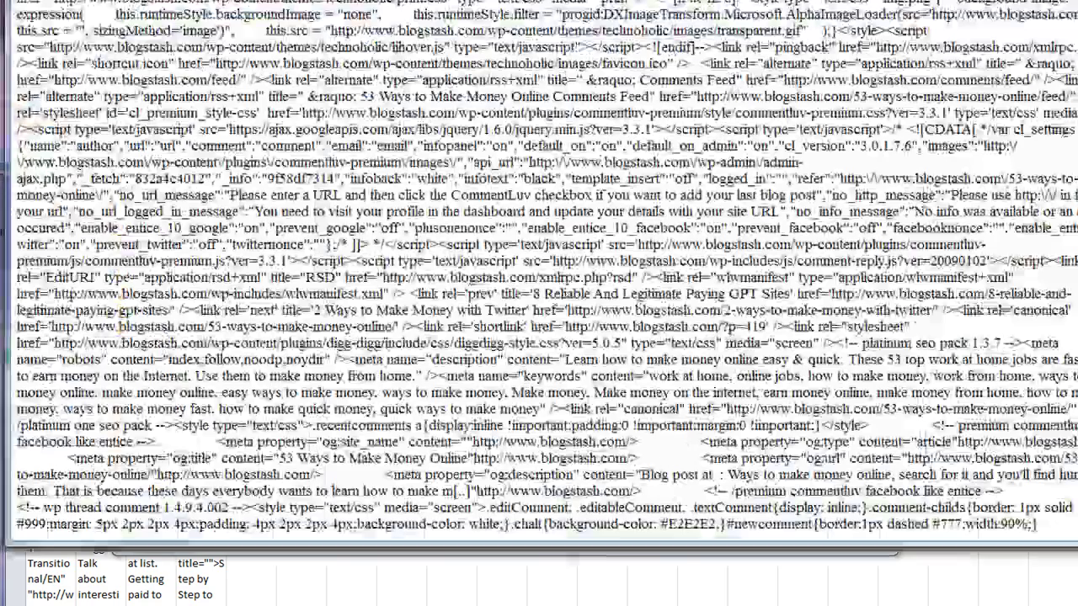
{"action": "key", "text": "alt+f"}
{"action": "key", "text": "a"}
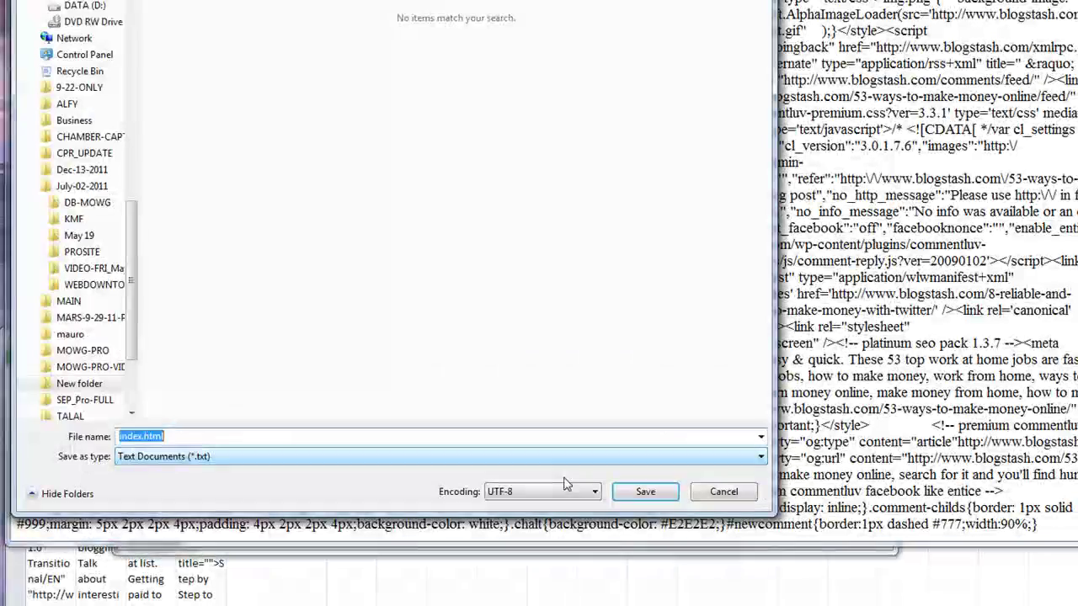
{"action": "left_click", "coordinate": [542, 492]}
{"action": "left_click", "coordinate": [543, 507]}
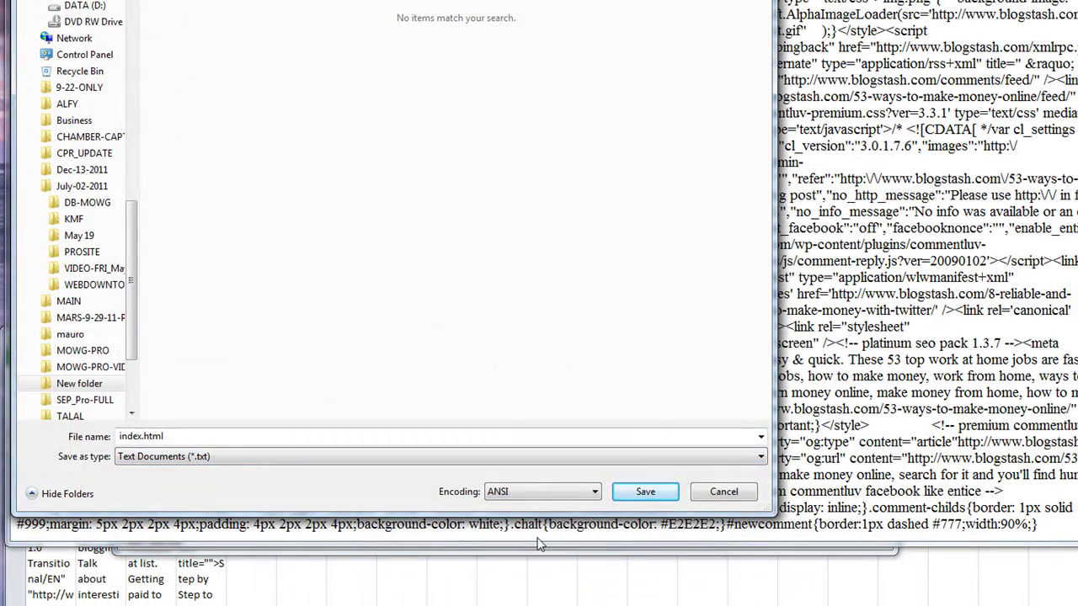
{"action": "left_click", "coordinate": [541, 492]}
{"action": "left_click", "coordinate": [536, 543]}
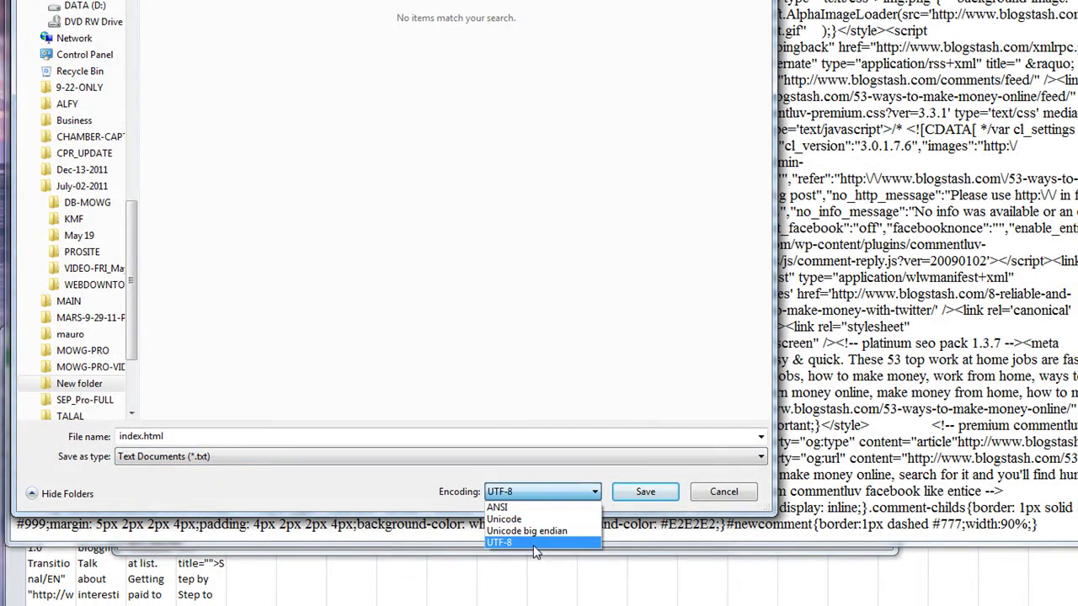
{"action": "left_click", "coordinate": [645, 492]}
{"action": "left_click", "coordinate": [702, 217]}
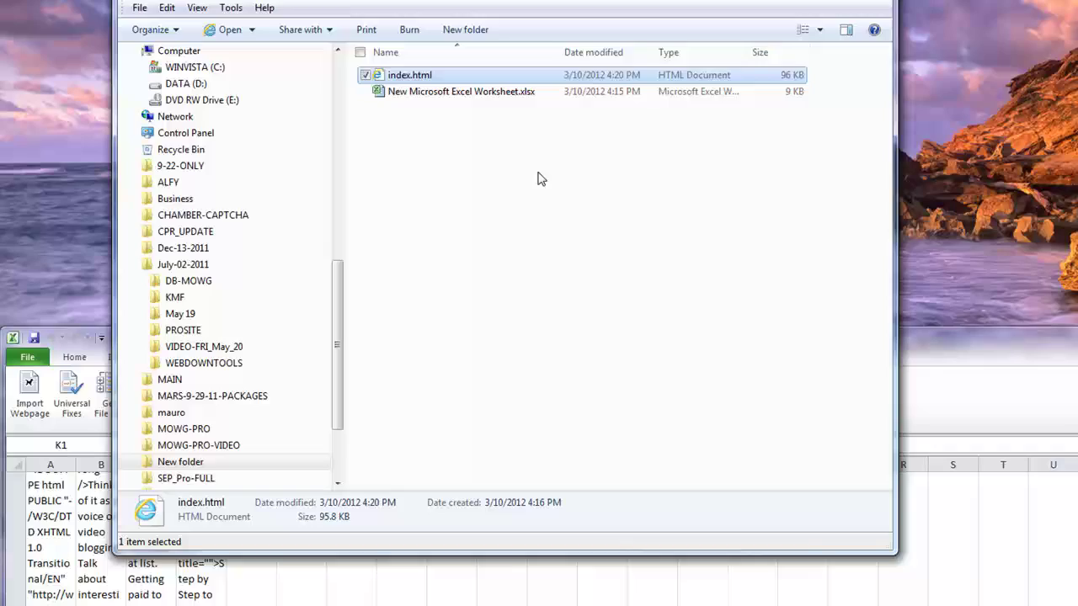
{"action": "key", "text": "alt+F4"}
- Open index.html in Internet Explorer and scroll through the rendered 53 Ways article
{"action": "left_click", "coordinate": [489, 152]}
{"action": "double_click", "coordinate": [410, 76]}
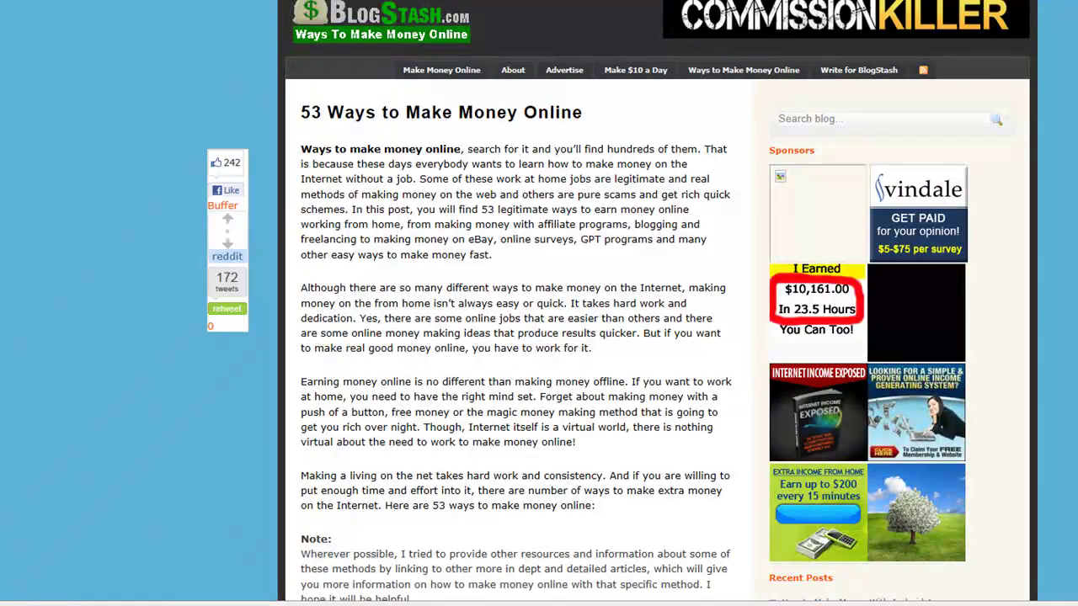
{"action": "scroll", "coordinate": [539, 303], "scroll_direction": "down", "scroll_amount": 3}
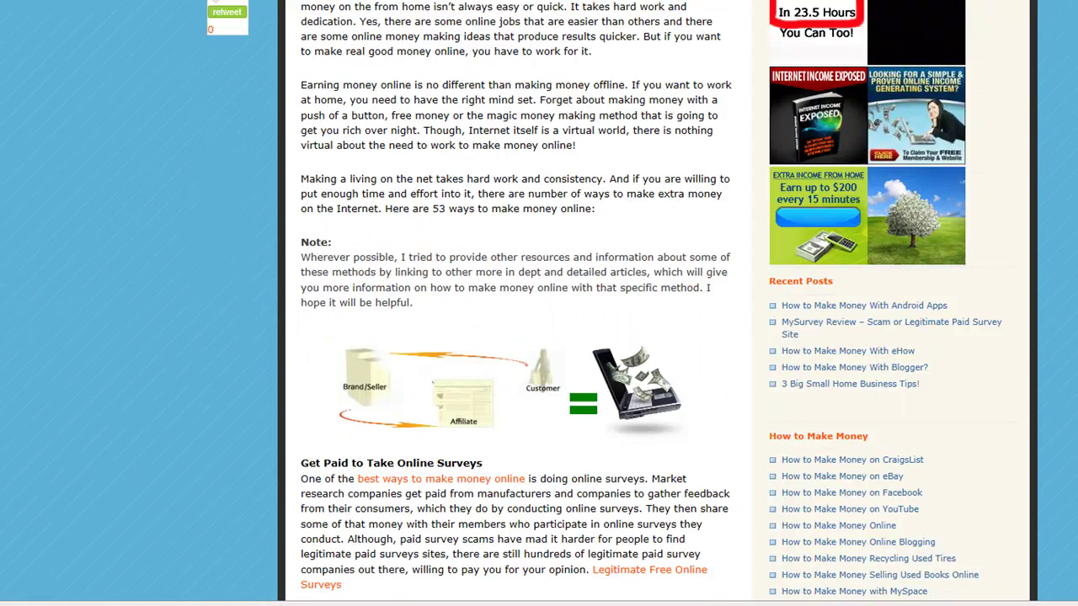
{"action": "scroll", "coordinate": [538, 303], "scroll_direction": "down", "scroll_amount": 3}
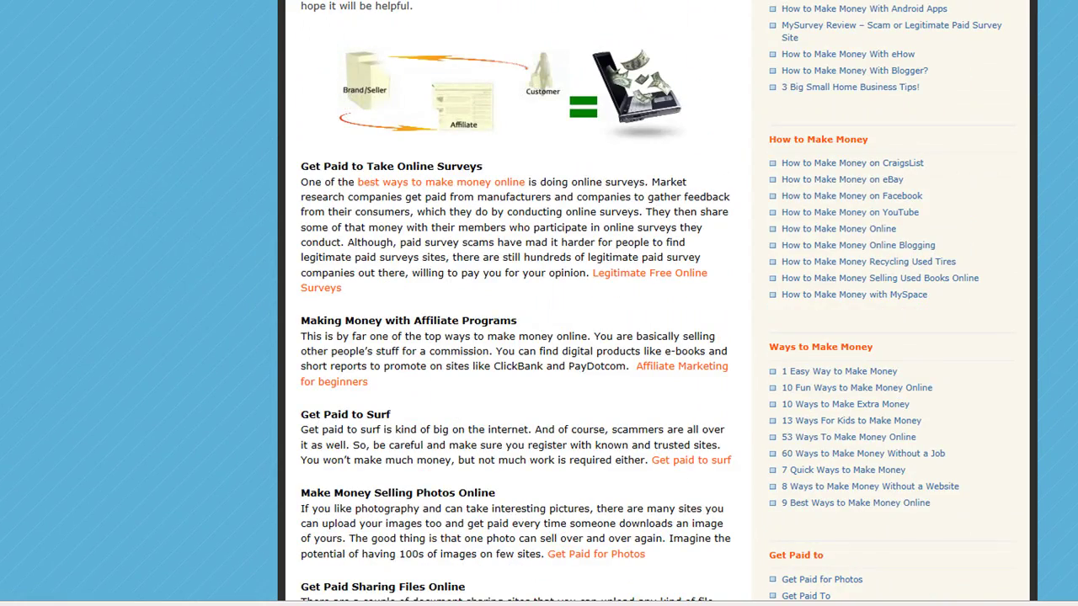
{"action": "scroll", "coordinate": [539, 303], "scroll_direction": "down", "scroll_amount": 6}
{"action": "scroll", "coordinate": [539, 303], "scroll_direction": "down", "scroll_amount": 6}
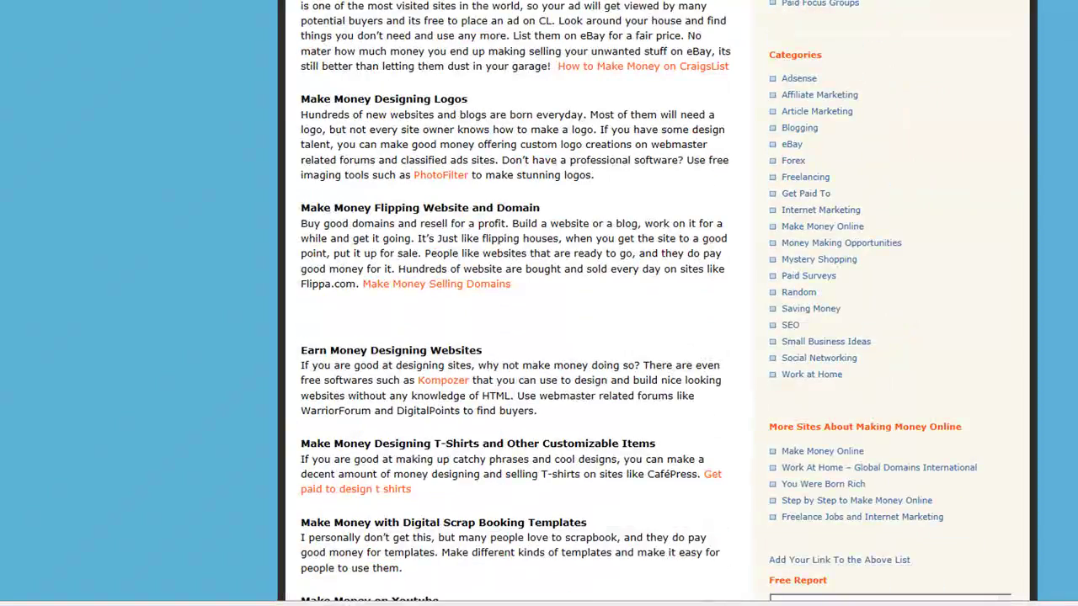
{"action": "scroll", "coordinate": [539, 304], "scroll_direction": "down", "scroll_amount": 4}
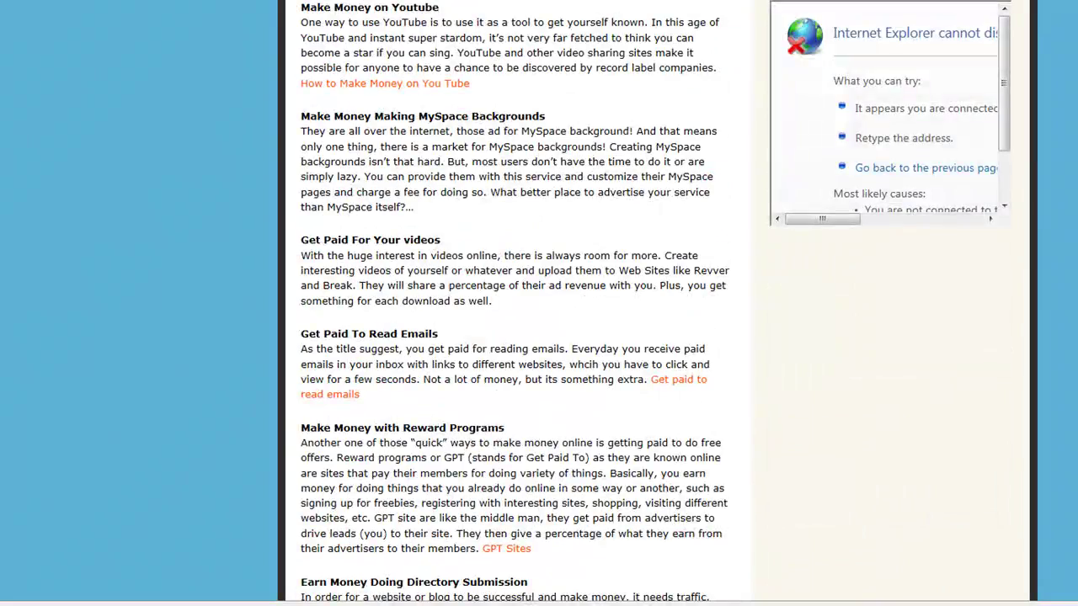
{"action": "scroll", "coordinate": [539, 303], "scroll_direction": "down", "scroll_amount": 4}
{"action": "scroll", "coordinate": [898, 409], "scroll_direction": "down", "scroll_amount": 10}
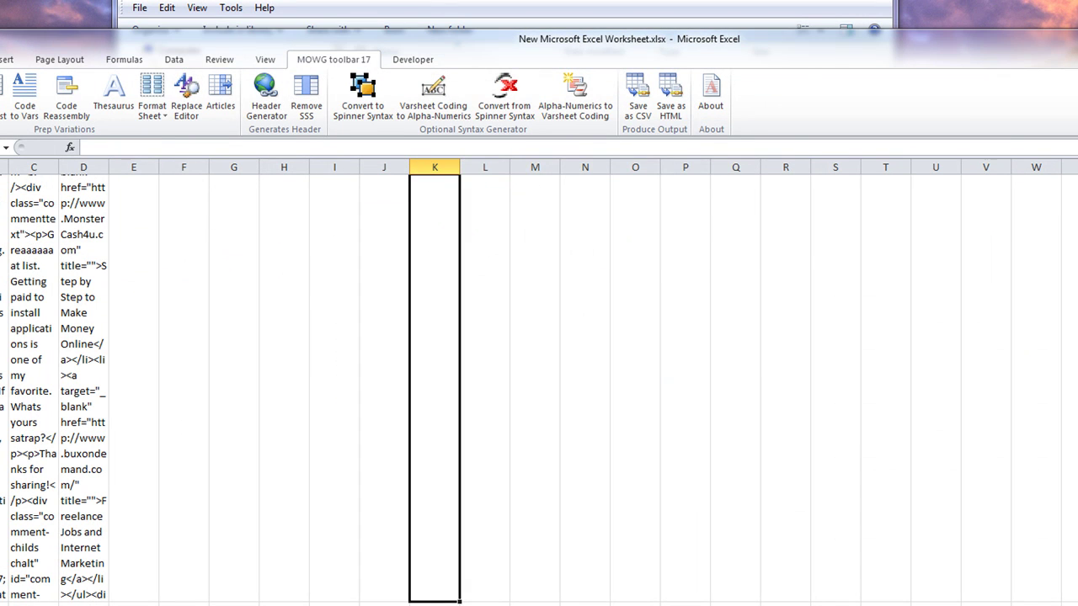
- Close Excel saving changes, then delete index.html and the workbook from the folder
{"action": "key", "text": "alt+F4"}
{"action": "left_click", "coordinate": [597, 244]}
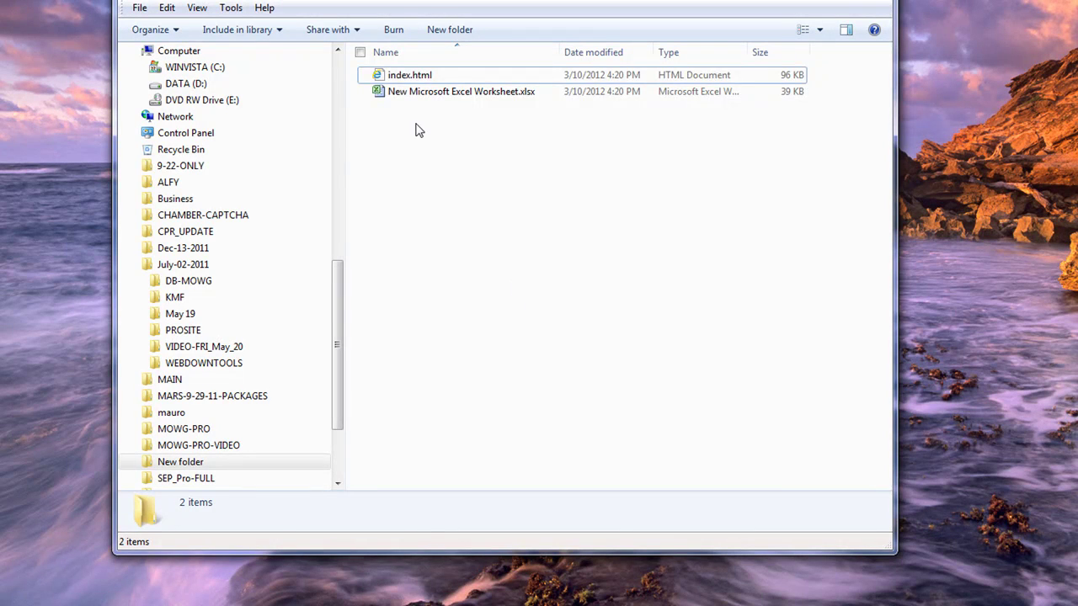
{"action": "left_click_drag", "start_coordinate": [418, 128], "coordinate": [261, 25]}
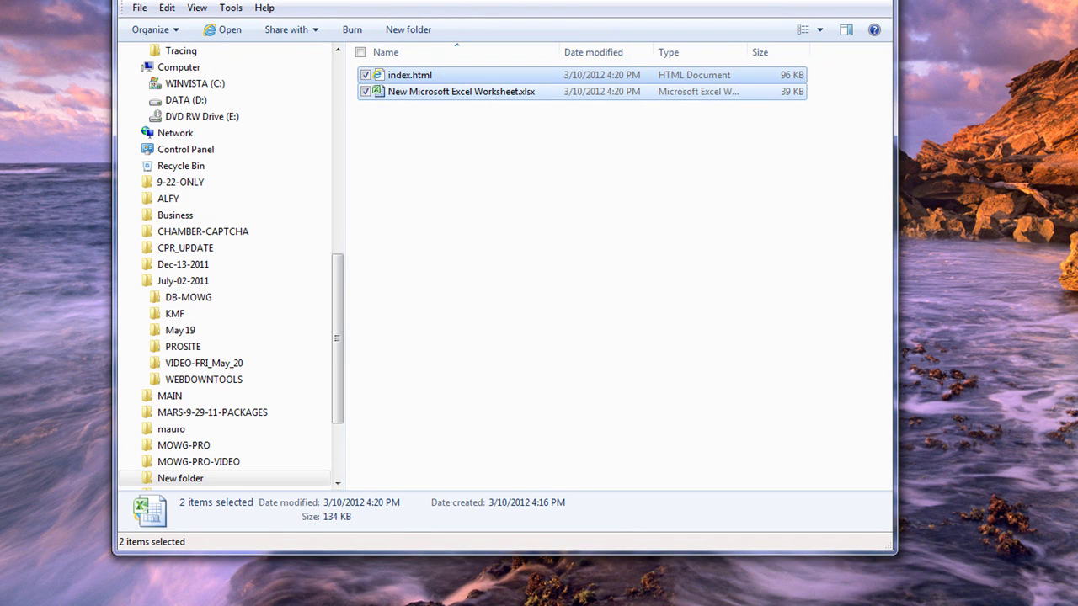
{"action": "key", "text": "Delete"}
- Create a new Microsoft Excel Worksheet with the default name and open it
{"action": "right_click", "coordinate": [476, 144]}
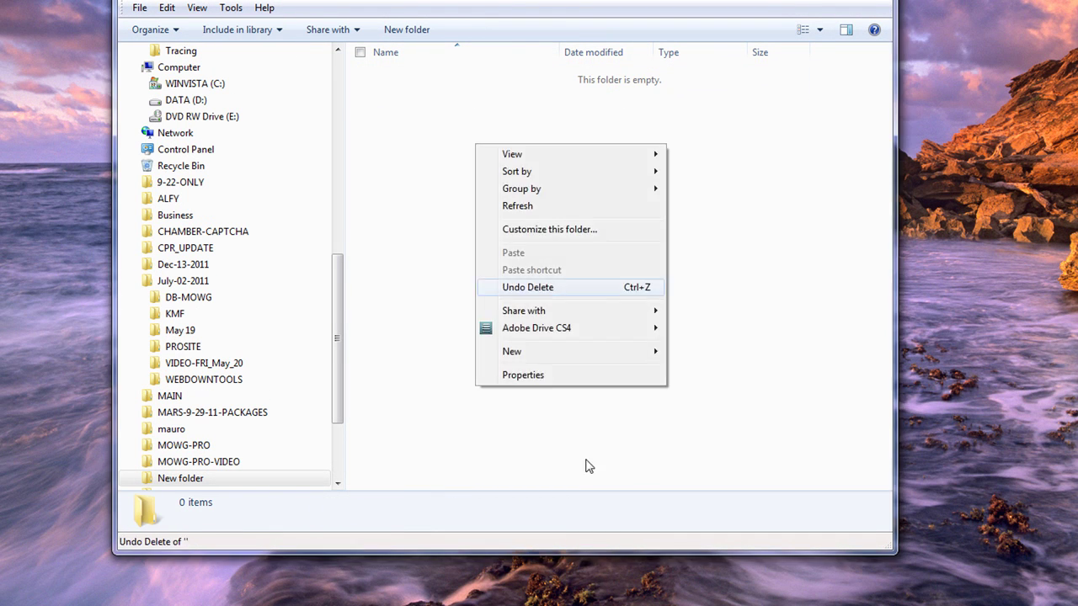
{"action": "mouse_move", "coordinate": [616, 352]}
{"action": "left_click", "coordinate": [721, 308]}
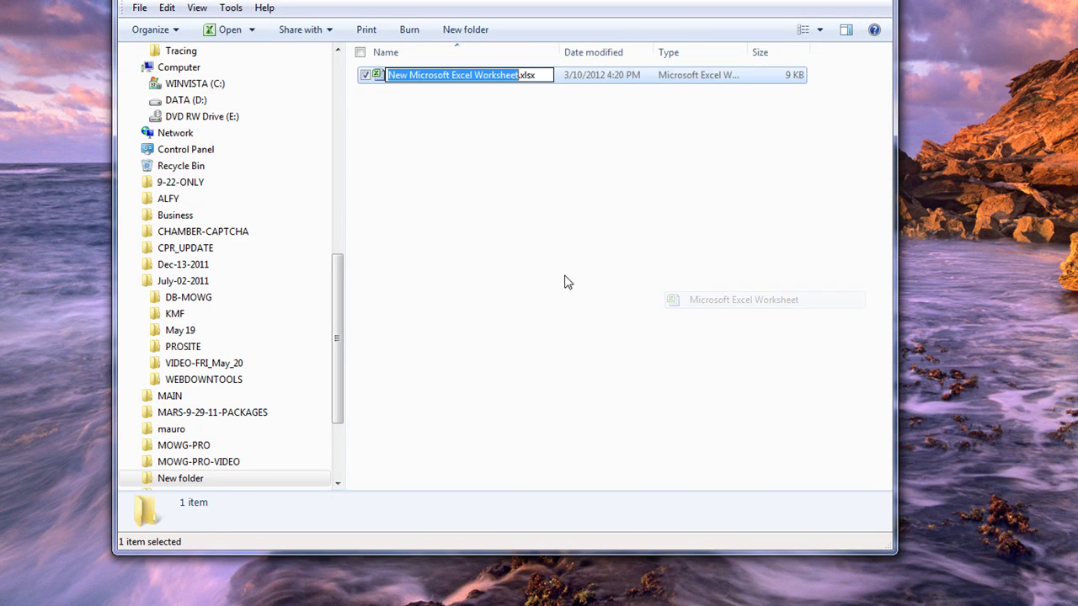
{"action": "key", "text": "Return"}
{"action": "double_click", "coordinate": [421, 82]}
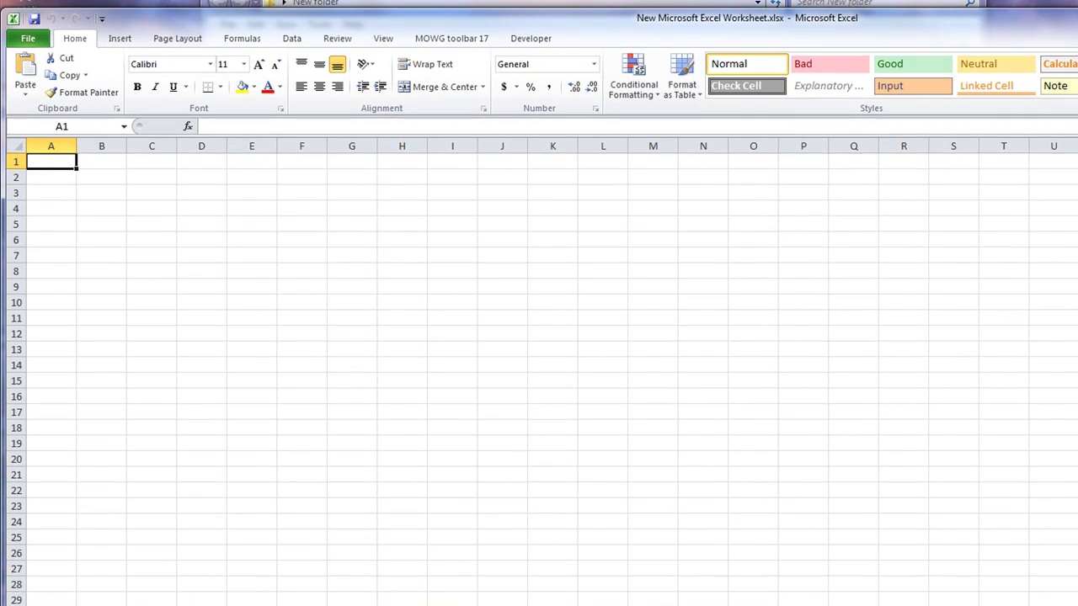
- Paste the blog article's URL into the MOWG toolbar's Import Webpage dialog and confirm
{"action": "left_click", "coordinate": [406, 31]}
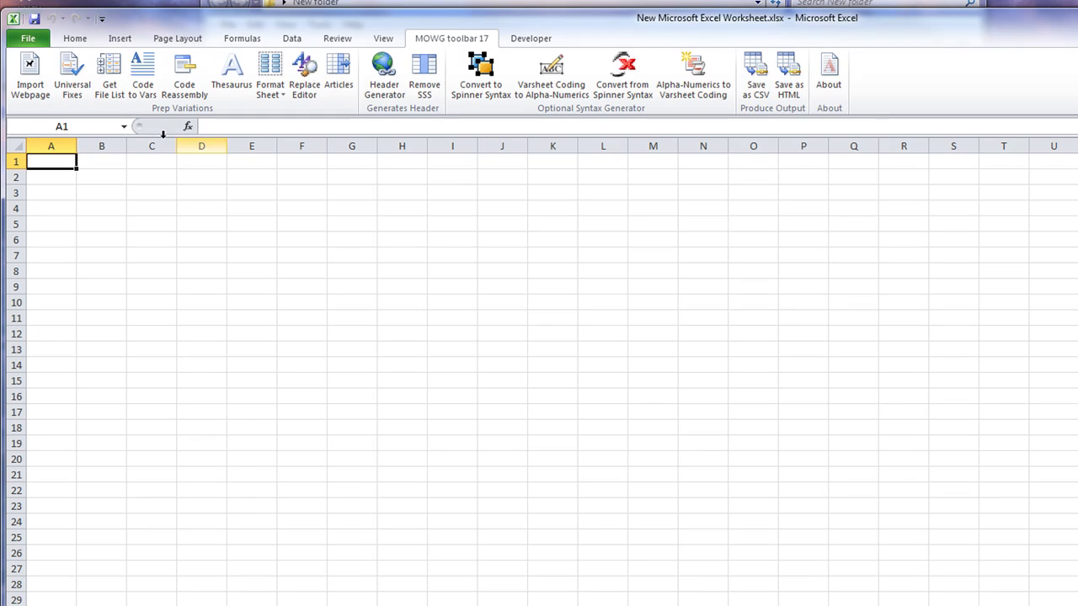
{"action": "left_click", "coordinate": [26, 77]}
{"action": "right_click", "coordinate": [647, 148]}
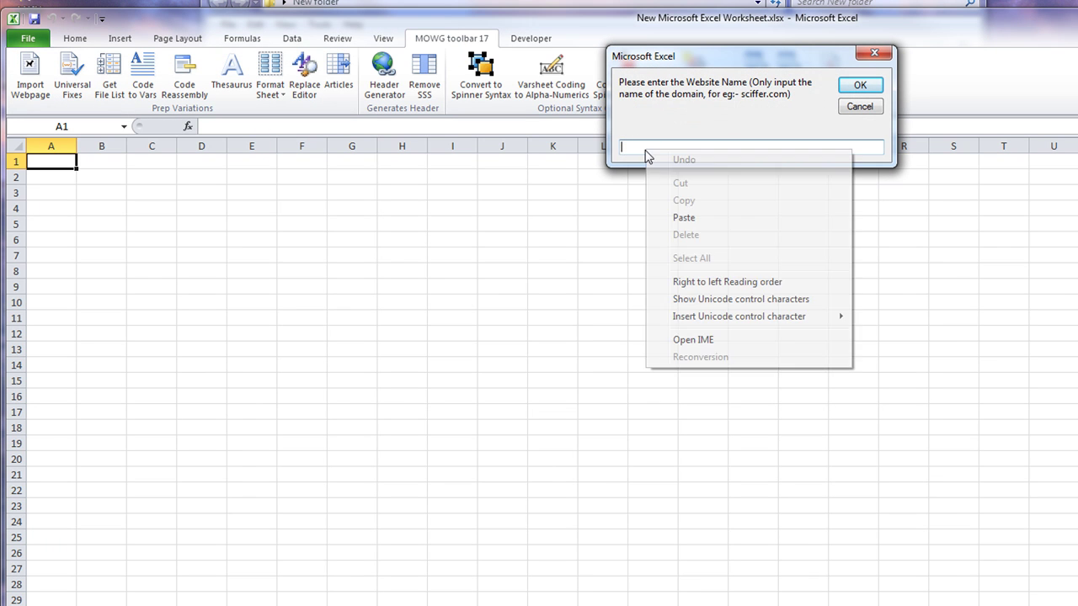
{"action": "left_click", "coordinate": [689, 214]}
{"action": "left_click", "coordinate": [859, 85]}
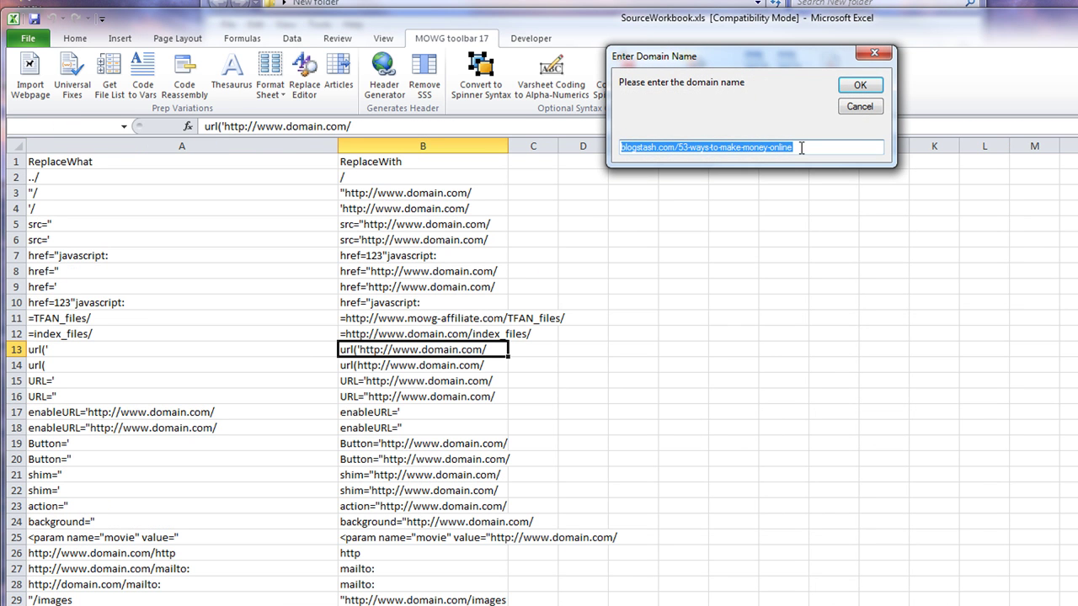
- Trim the domain box to blogstash.com and confirm the import
{"action": "key", "text": "End"}
{"action": "key", "text": "ctrl+shift+Left"}
{"action": "key", "text": "ctrl+shift+Left"}
{"action": "key", "text": "ctrl+shift+Left"}
{"action": "key", "text": "ctrl+shift+Left"}
{"action": "key", "text": "ctrl+shift+Left"}
{"action": "key", "text": "ctrl+shift+Left"}
{"action": "key", "text": "ctrl+shift+Left"}
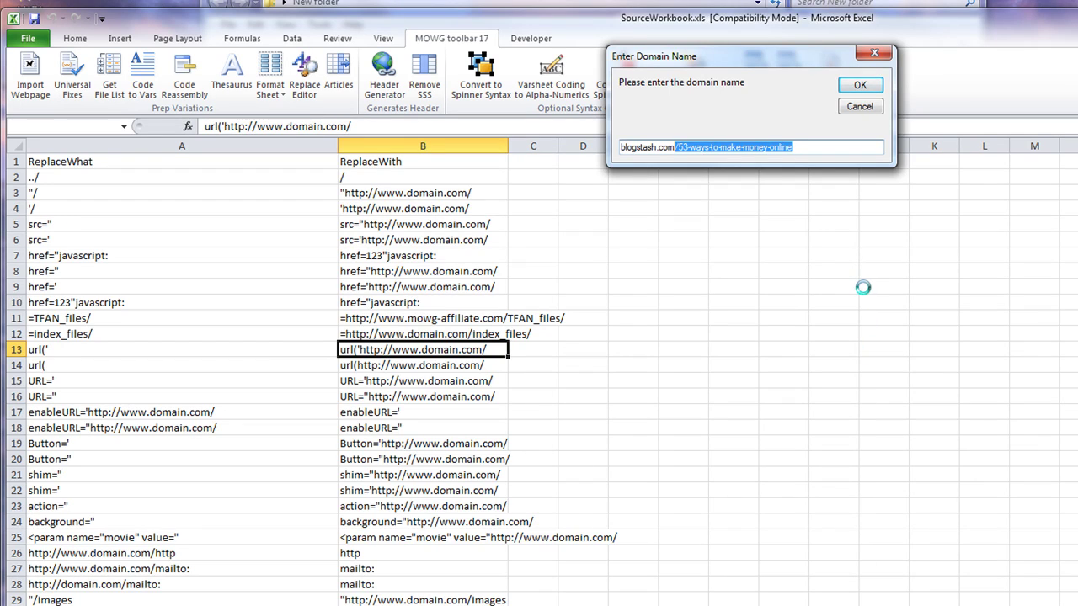
{"action": "key", "text": "BackSpace"}
{"action": "left_click", "coordinate": [858, 87]}
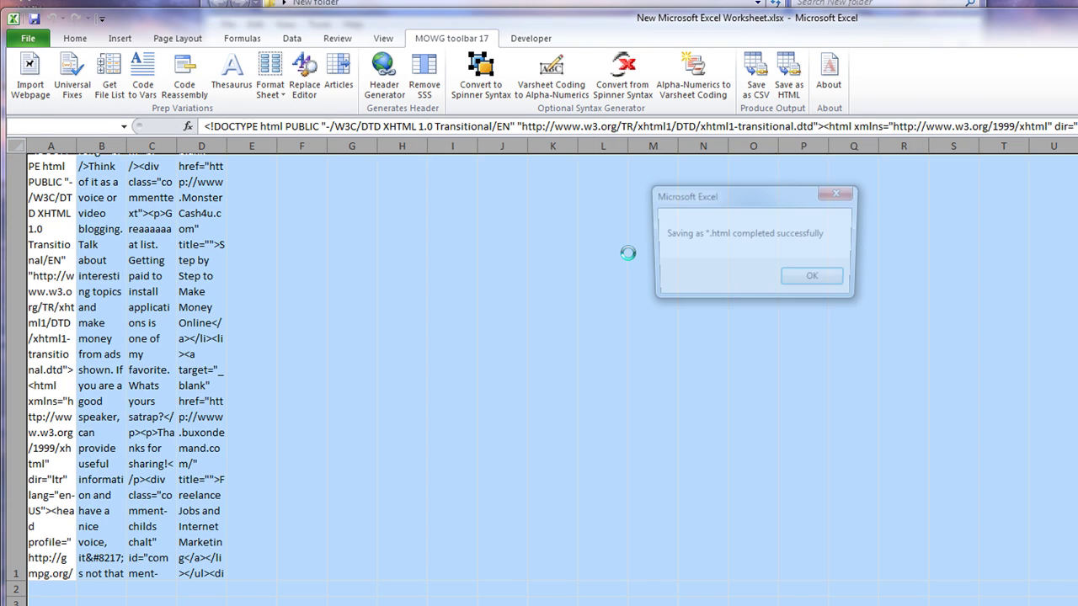
- Dismiss the save message and scroll through the 53 Ways to Make Money Online article
{"action": "left_click", "coordinate": [818, 282]}
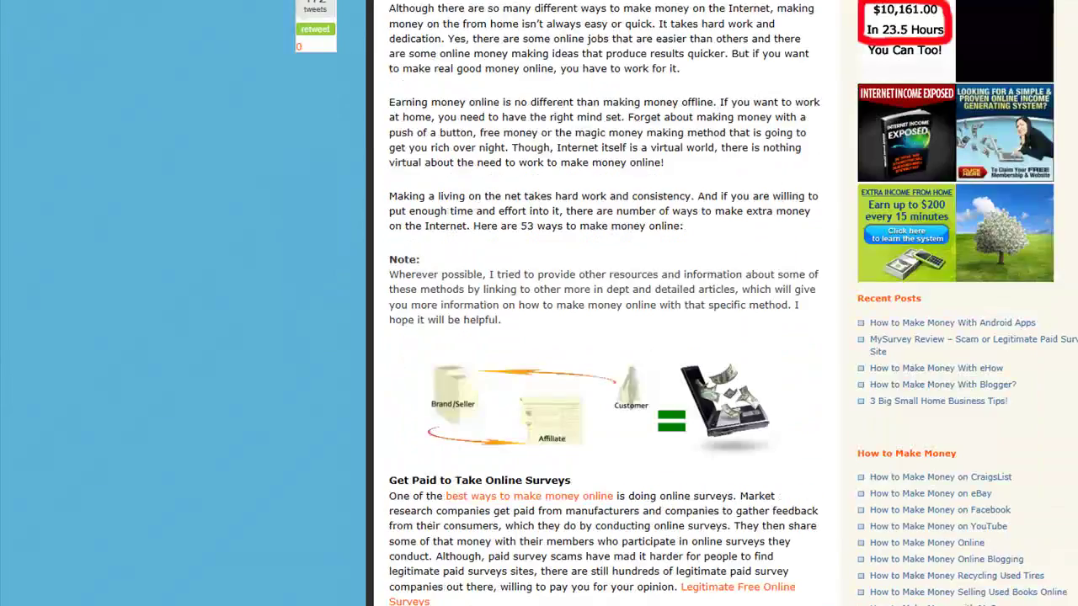
{"action": "scroll", "coordinate": [602, 303], "scroll_direction": "down", "scroll_amount": 7}
{"action": "scroll", "coordinate": [602, 303], "scroll_direction": "down", "scroll_amount": 3}
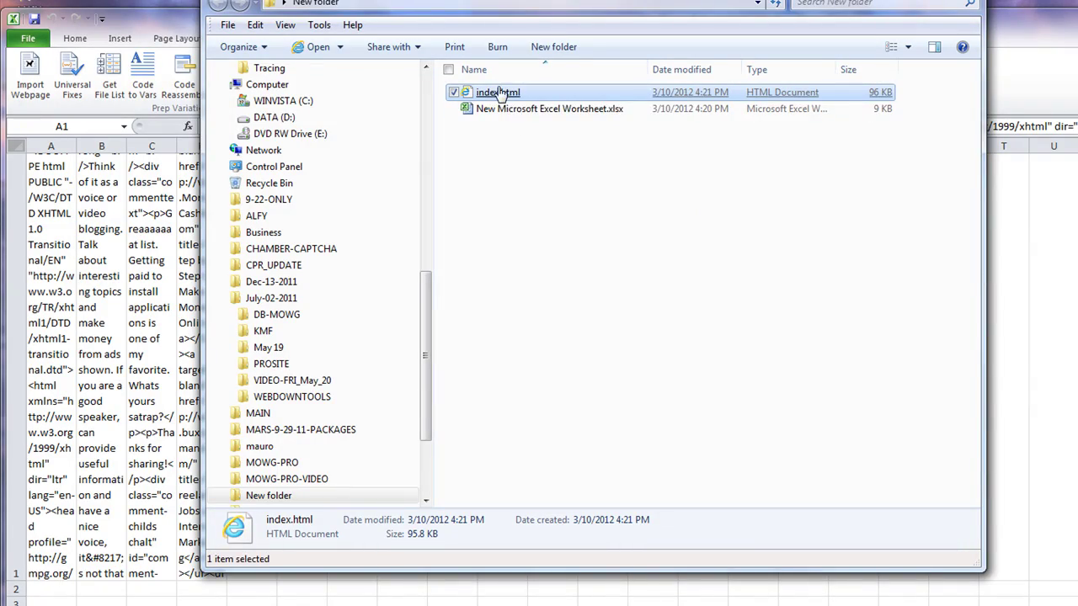
- Open index.html in Notepad and save it as UTF-8, replacing the existing file
{"action": "right_click", "coordinate": [496, 92]}
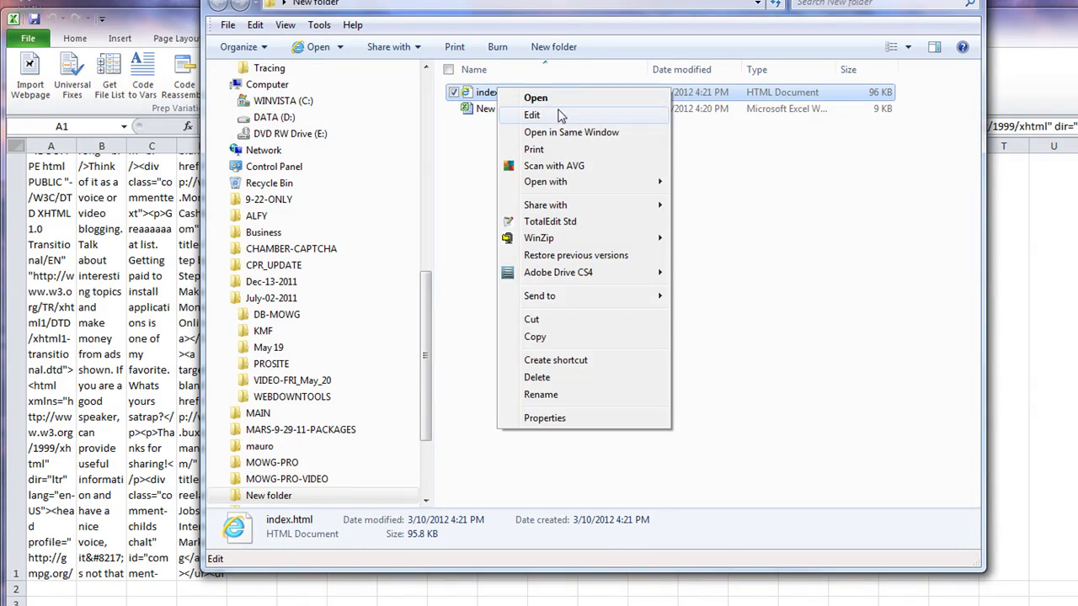
{"action": "left_click", "coordinate": [532, 116]}
{"action": "key", "text": "alt+f"}
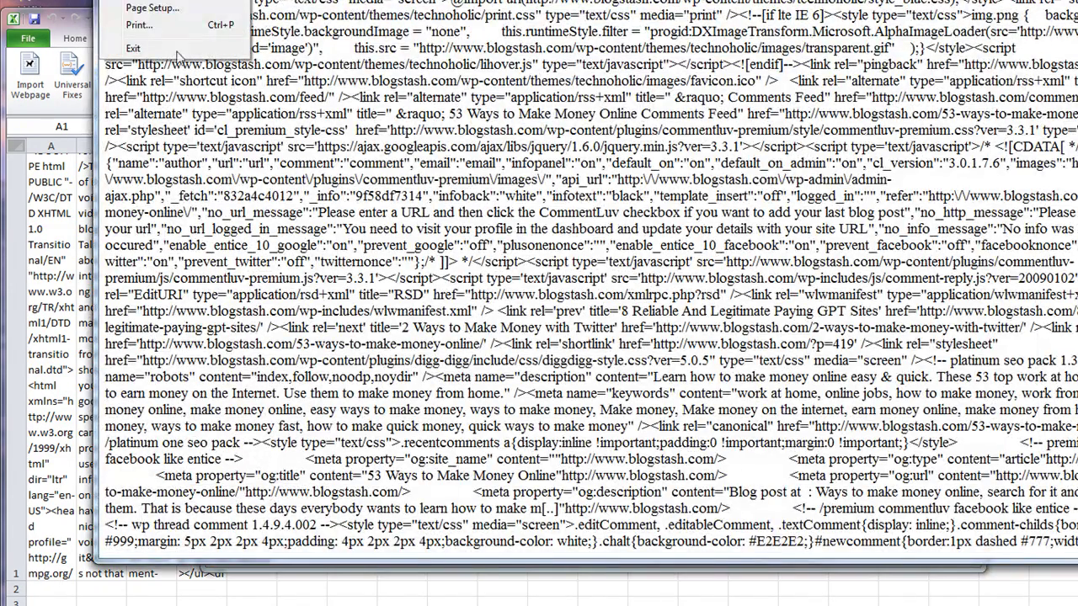
{"action": "key", "text": "a"}
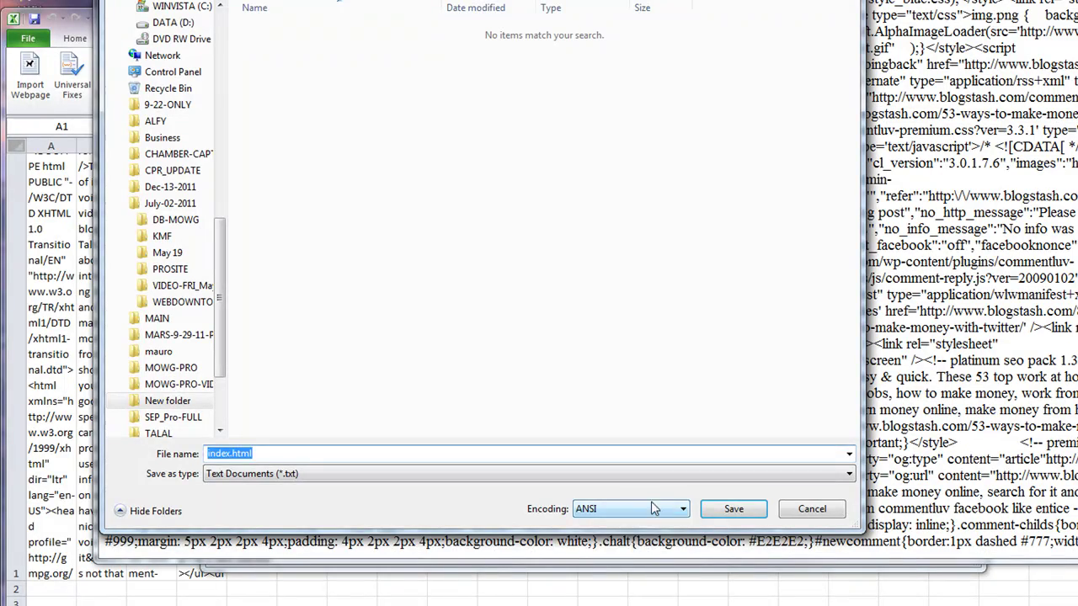
{"action": "left_click", "coordinate": [653, 508]}
{"action": "left_click", "coordinate": [621, 563]}
{"action": "left_click", "coordinate": [724, 510]}
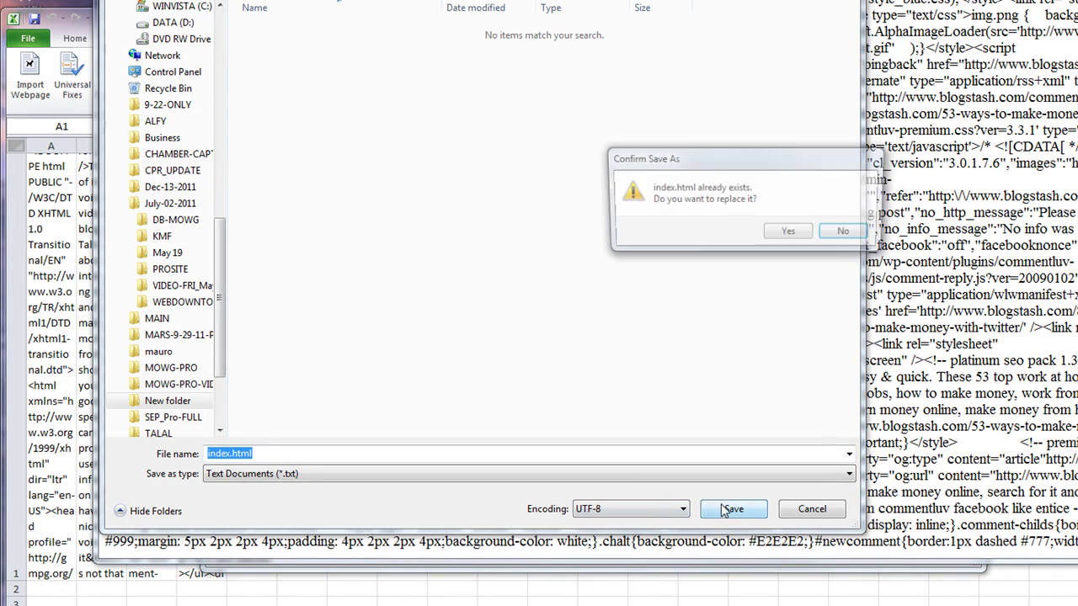
{"action": "left_click", "coordinate": [787, 231]}
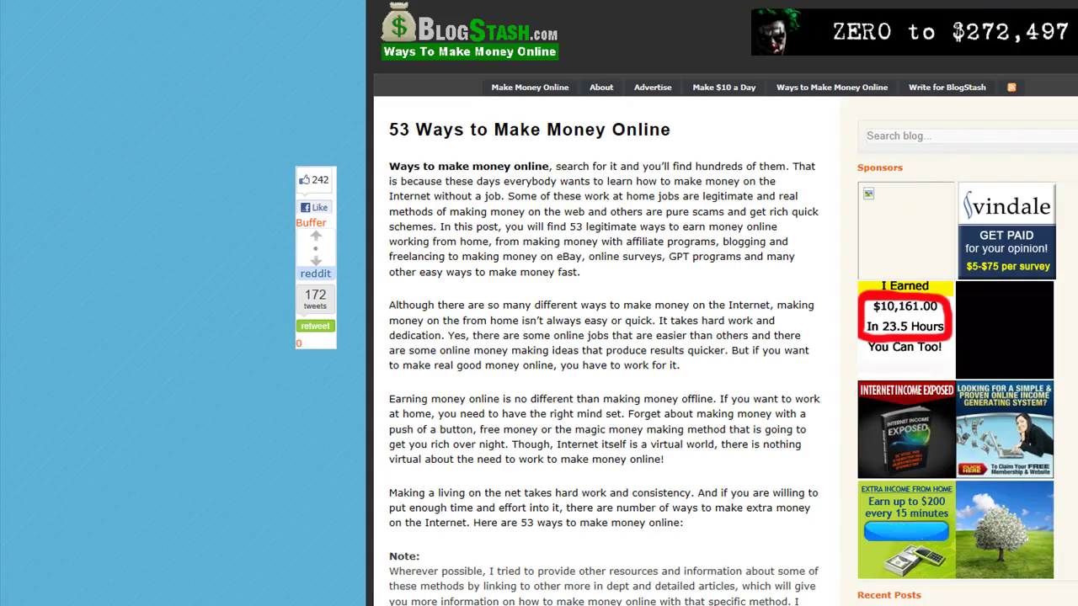
- Scroll through the article's sections on logos, website flipping, T-shirts and scrapbooking templates
{"action": "scroll", "coordinate": [589, 304], "scroll_direction": "down", "scroll_amount": 6}
{"action": "scroll", "coordinate": [589, 304], "scroll_direction": "down", "scroll_amount": 7}
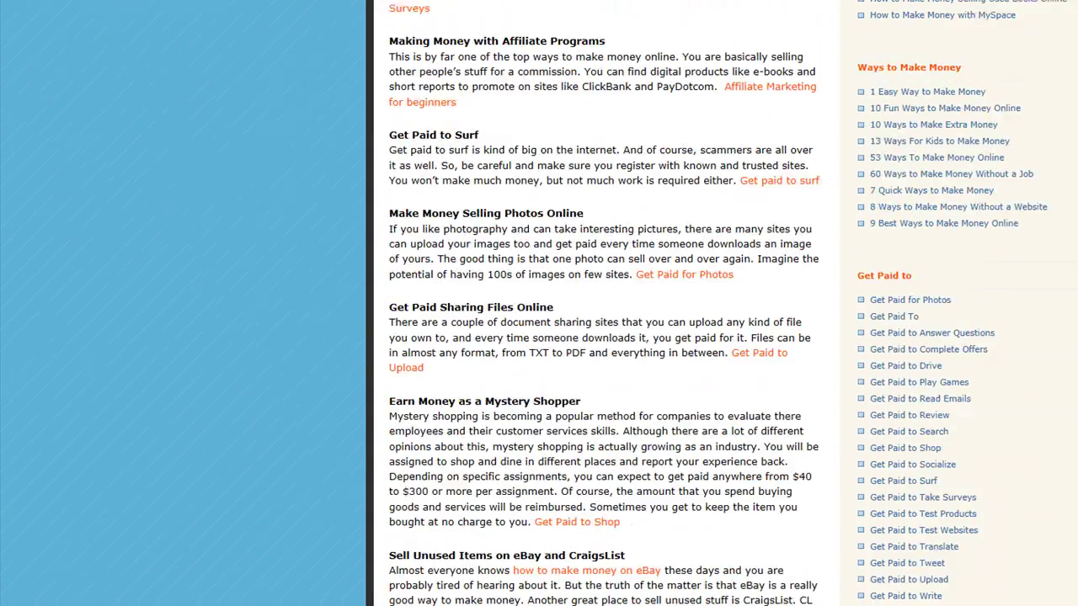
{"action": "scroll", "coordinate": [590, 303], "scroll_direction": "down", "scroll_amount": 4}
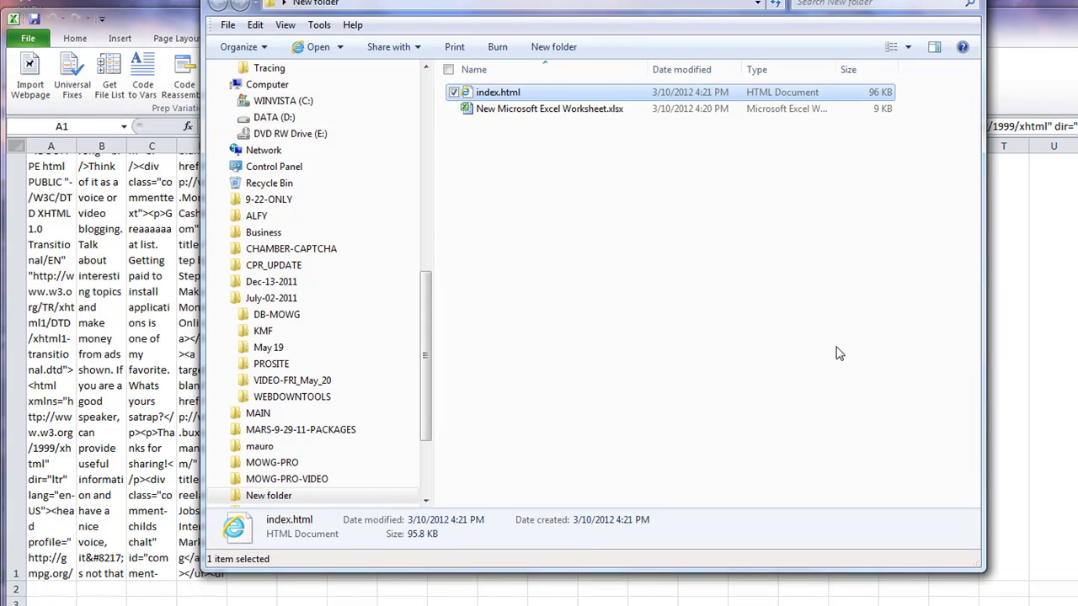
- Close Excel without saving, then permanently delete index.html and the worksheet
{"action": "left_click", "coordinate": [645, 293]}
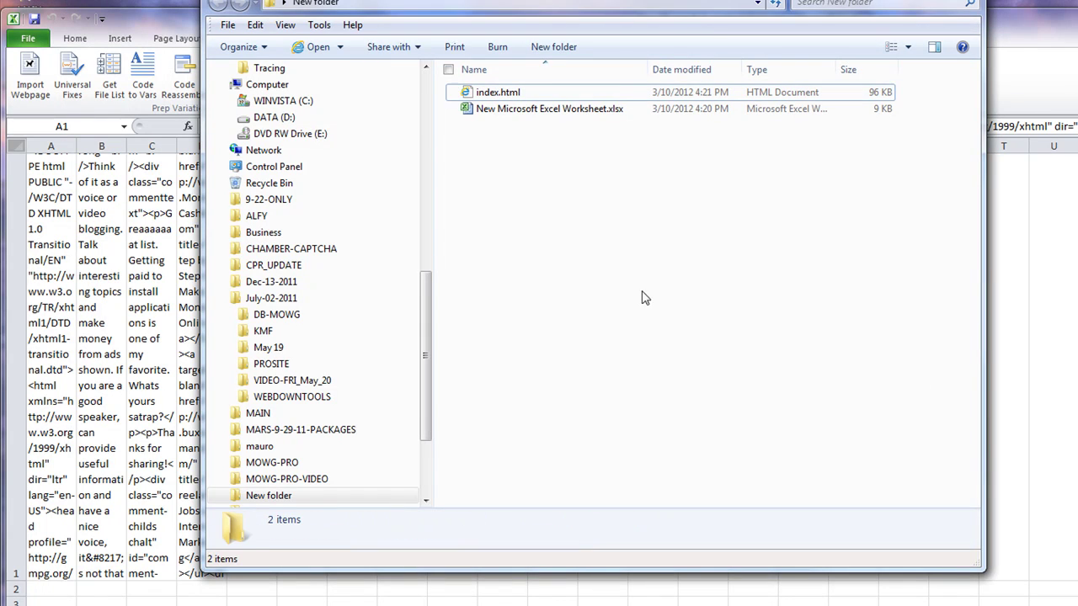
{"action": "key", "text": "alt+Tab"}
{"action": "key", "text": "alt+F4"}
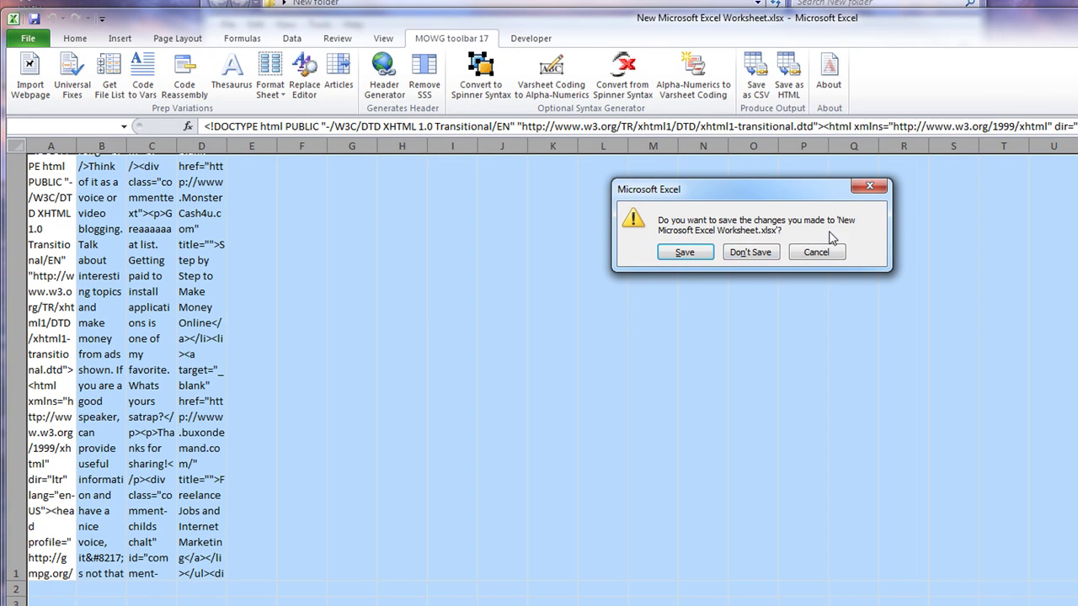
{"action": "left_click", "coordinate": [742, 251]}
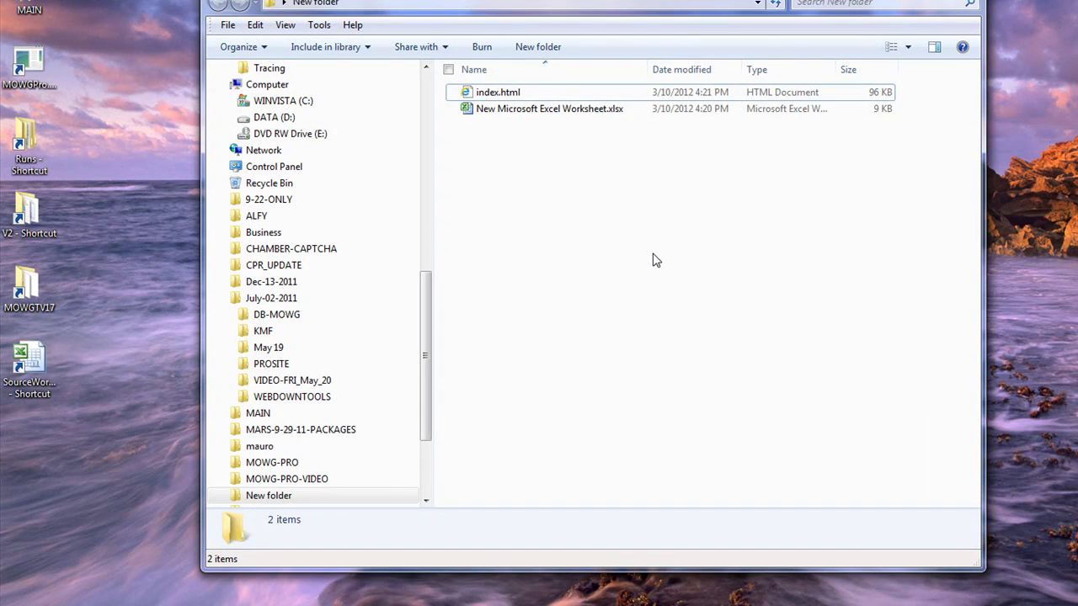
{"action": "mouse_move", "coordinate": [532, 149]}
{"action": "left_mouse_down"}
{"action": "mouse_move", "coordinate": [484, 72]}
{"action": "mouse_move", "coordinate": [252, 68]}
{"action": "left_mouse_up"}
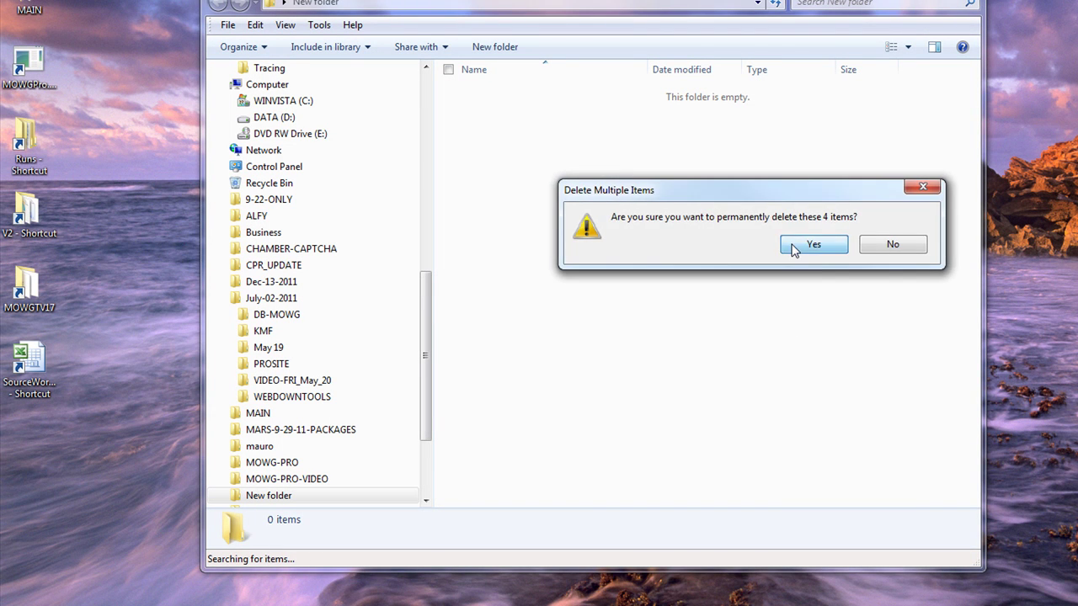
{"action": "left_click", "coordinate": [816, 243]}
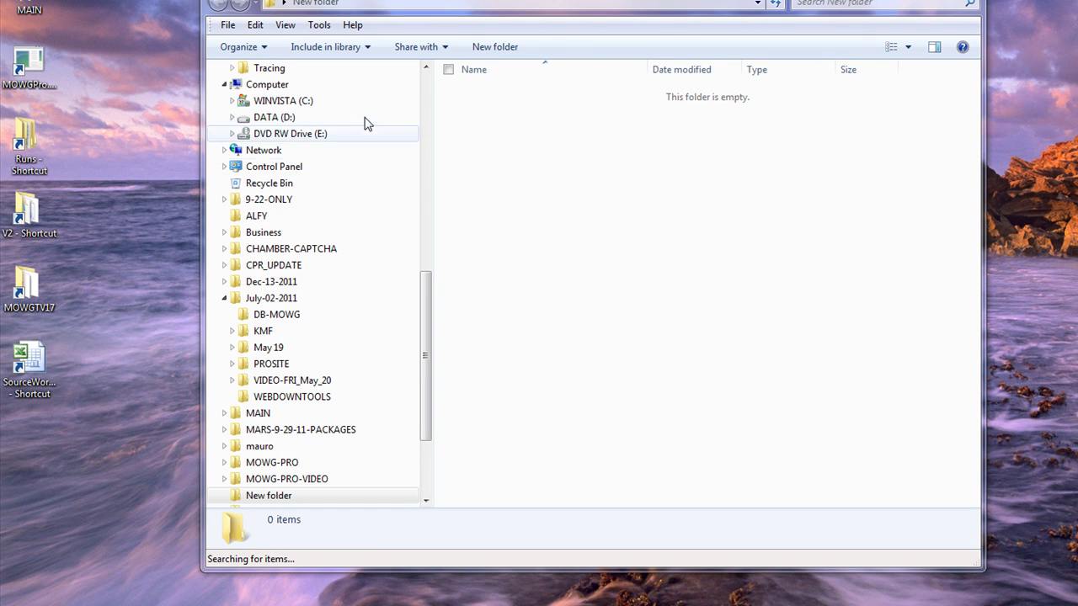
- Create a new Excel worksheet in the empty folder and open it
{"action": "right_click", "coordinate": [569, 176]}
{"action": "mouse_move", "coordinate": [674, 374]}
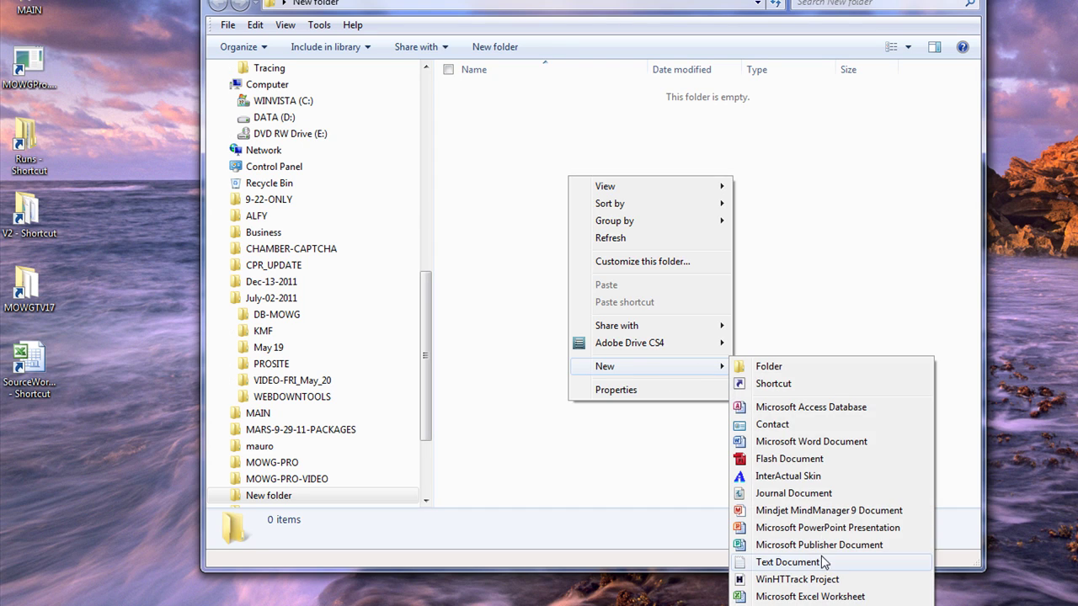
{"action": "left_click", "coordinate": [809, 596]}
{"action": "double_click", "coordinate": [518, 93]}
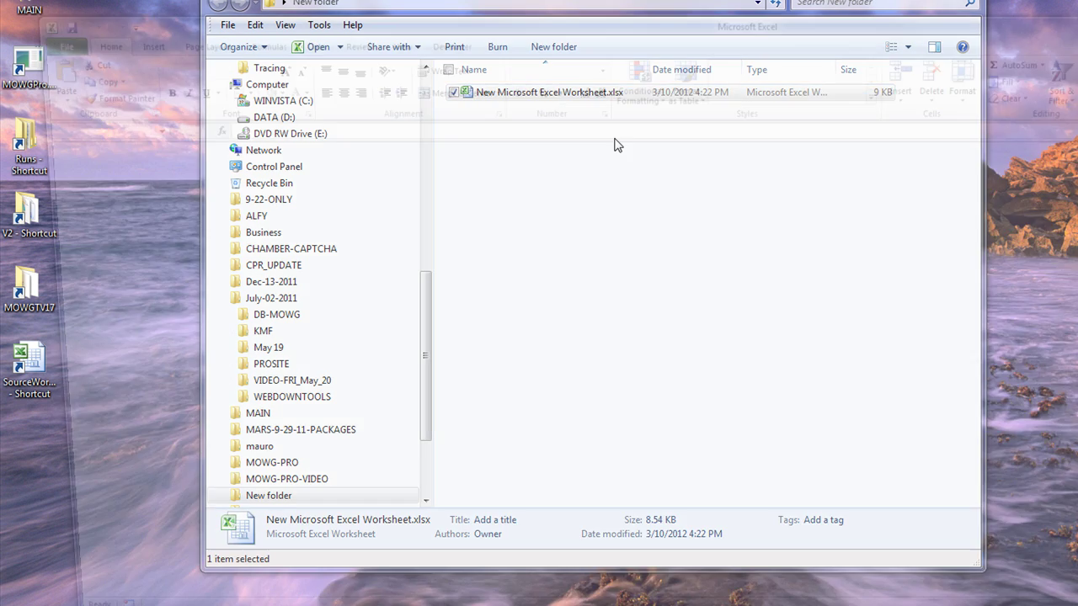
- Import meetingburner.com through MOWG Import Webpage, accepting meetingburner.com as the domain
{"action": "left_click", "coordinate": [453, 38]}
{"action": "left_click", "coordinate": [31, 77]}
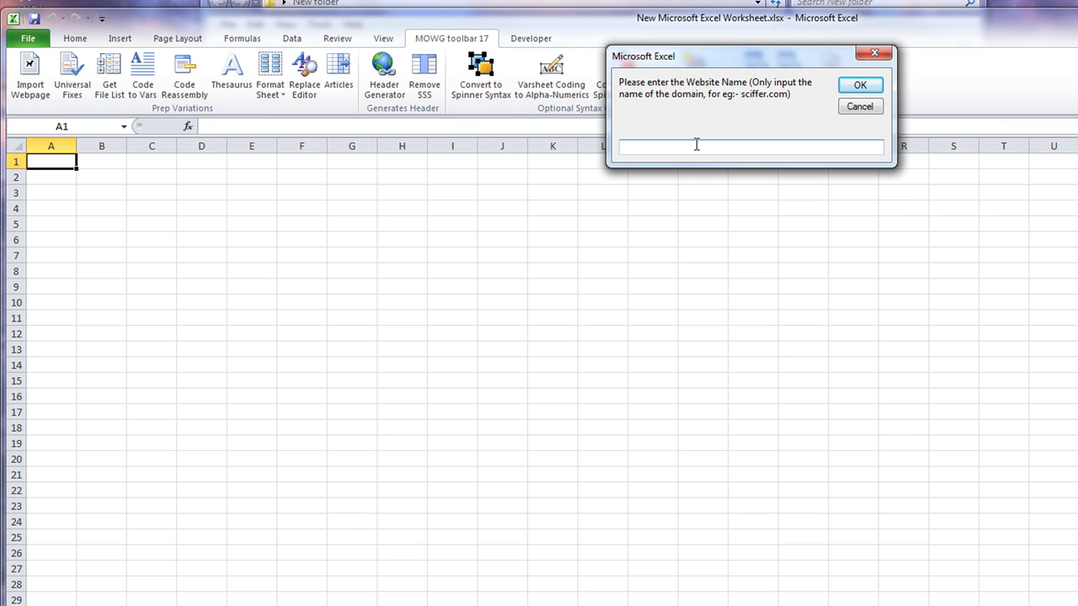
{"action": "right_click", "coordinate": [696, 145]}
{"action": "left_click", "coordinate": [724, 211]}
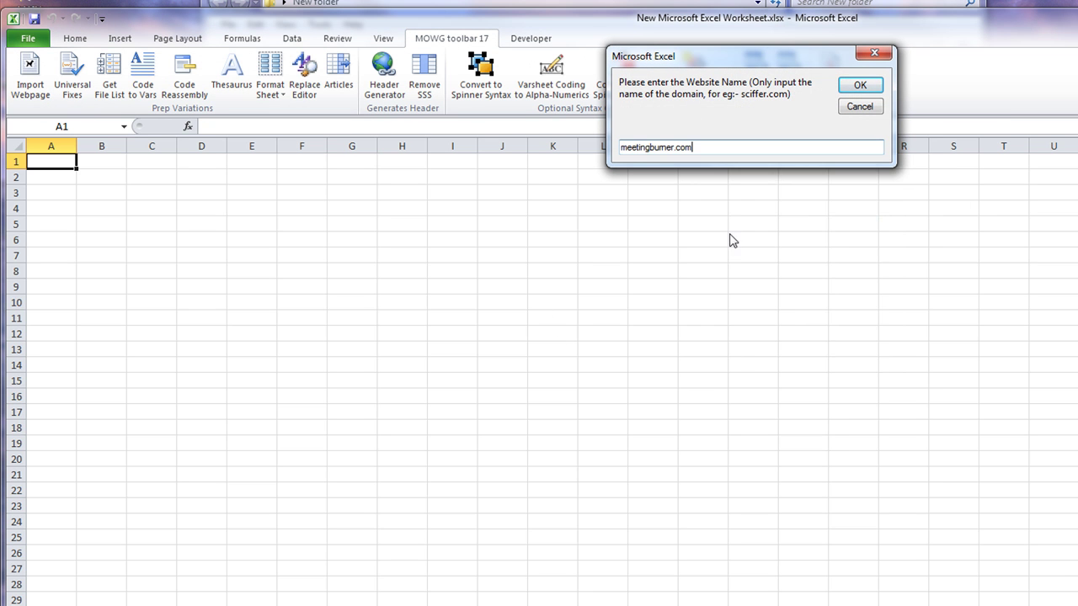
{"action": "left_click", "coordinate": [857, 88]}
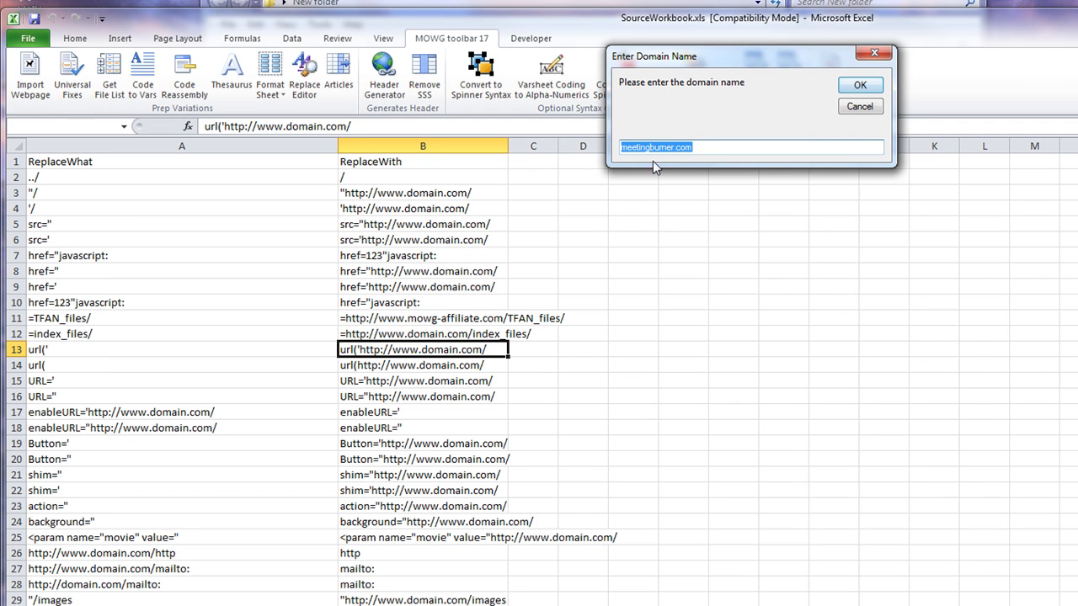
{"action": "left_click", "coordinate": [860, 86]}
{"action": "left_click", "coordinate": [816, 280]}
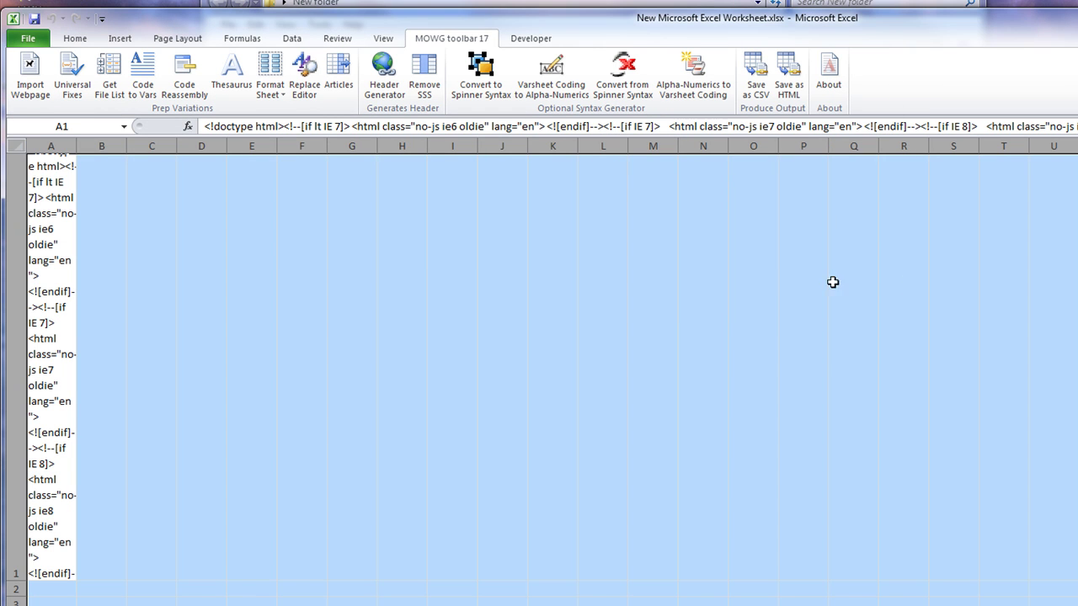
{"action": "double_click", "coordinate": [683, 19]}
- Look over the imported MeetingBurner page in the browser, then open index.html with Notepad
{"action": "left_click", "coordinate": [952, 19]}
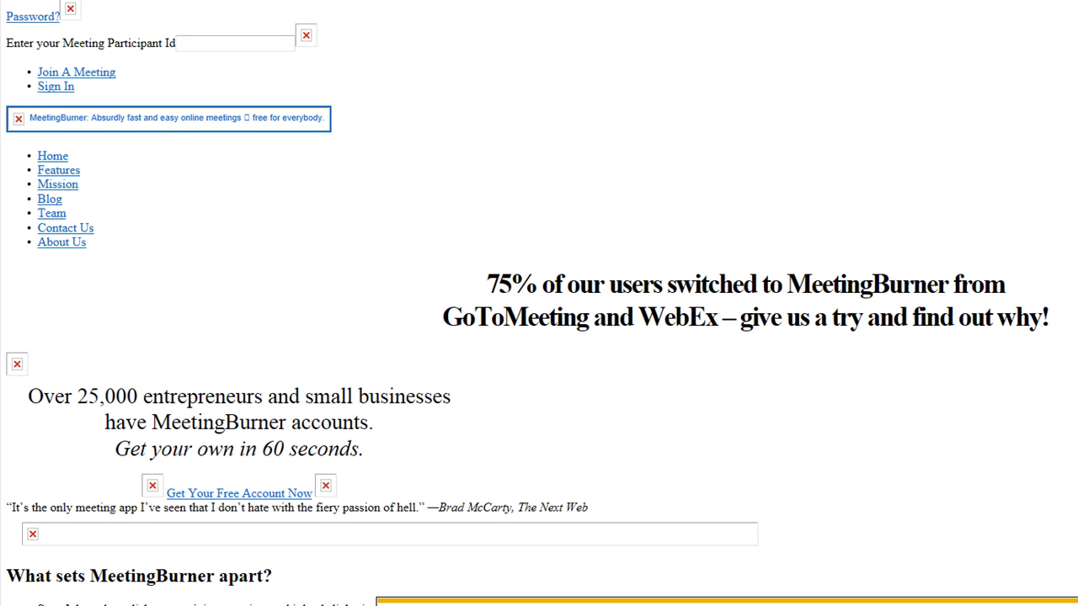
{"action": "scroll", "coordinate": [941, 362], "scroll_direction": "down", "scroll_amount": 10}
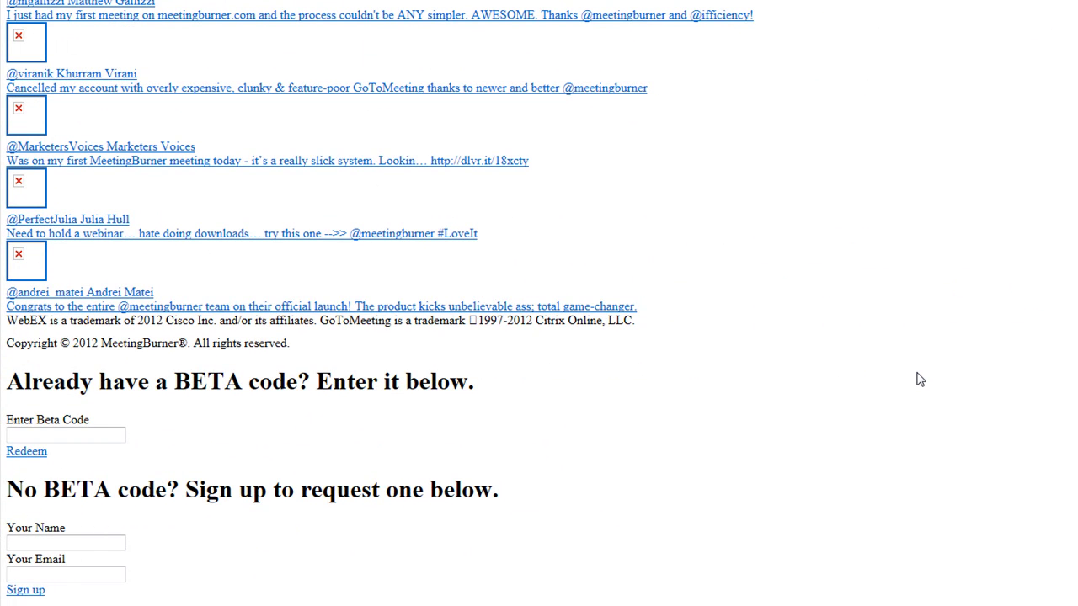
{"action": "scroll", "coordinate": [921, 380], "scroll_direction": "up", "scroll_amount": 10}
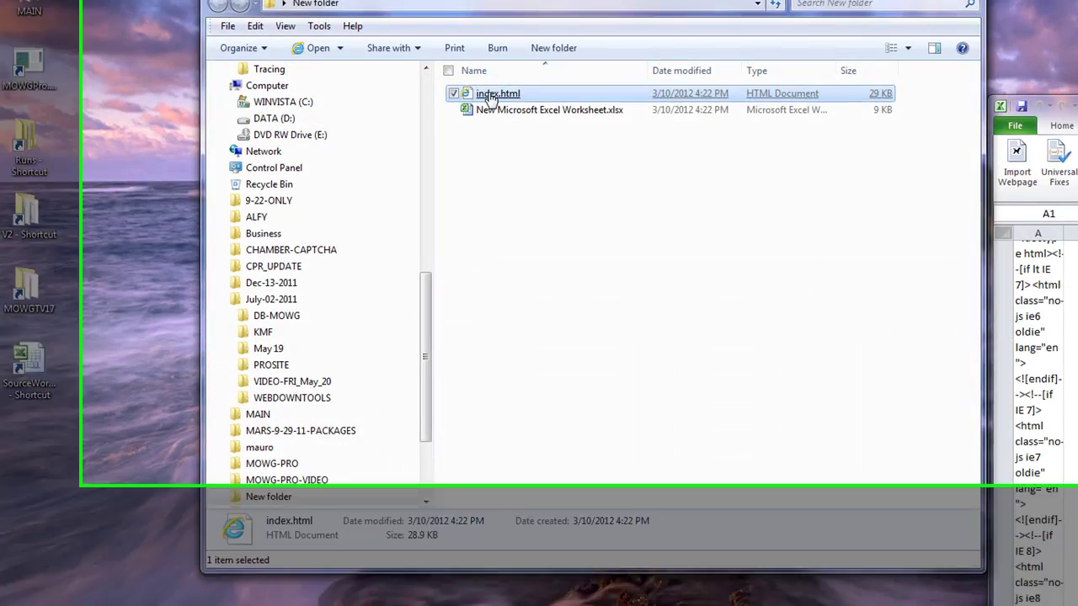
{"action": "right_click", "coordinate": [467, 91]}
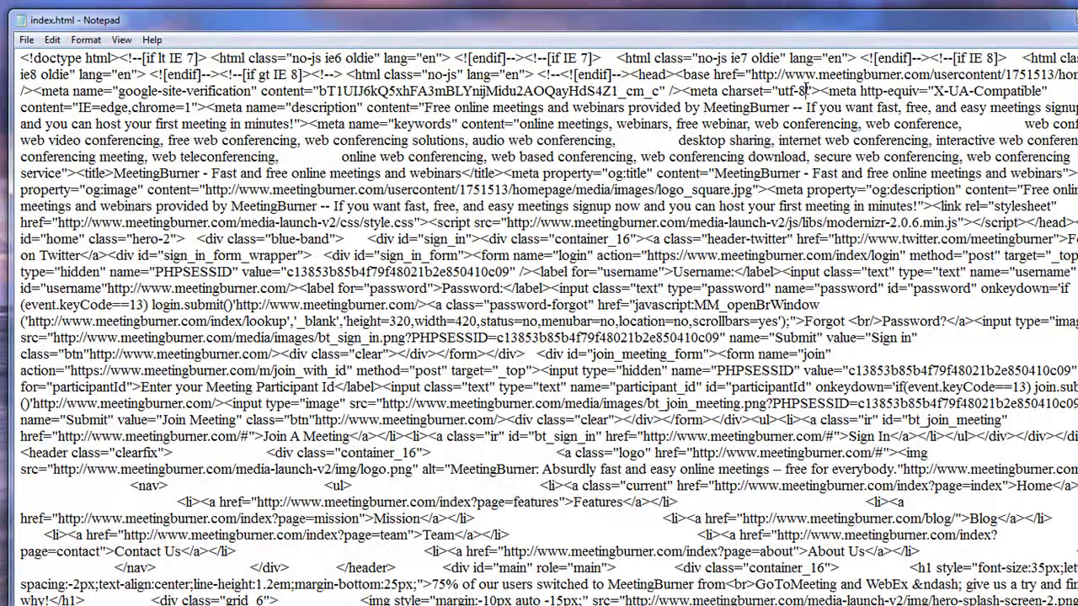
- Check the utf-8 charset declaration and save the markup over the existing index.html
{"action": "left_click_drag", "start_coordinate": [806, 89], "coordinate": [778, 89]}
{"action": "left_click", "coordinate": [889, 207]}
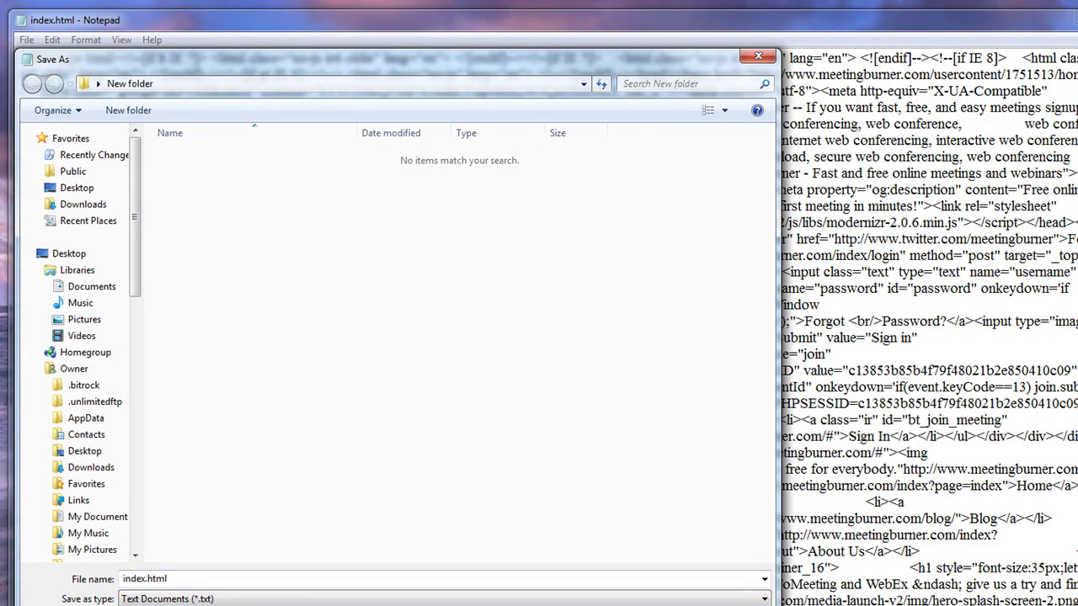
{"action": "key", "text": "Return"}
{"action": "left_click", "coordinate": [702, 362]}
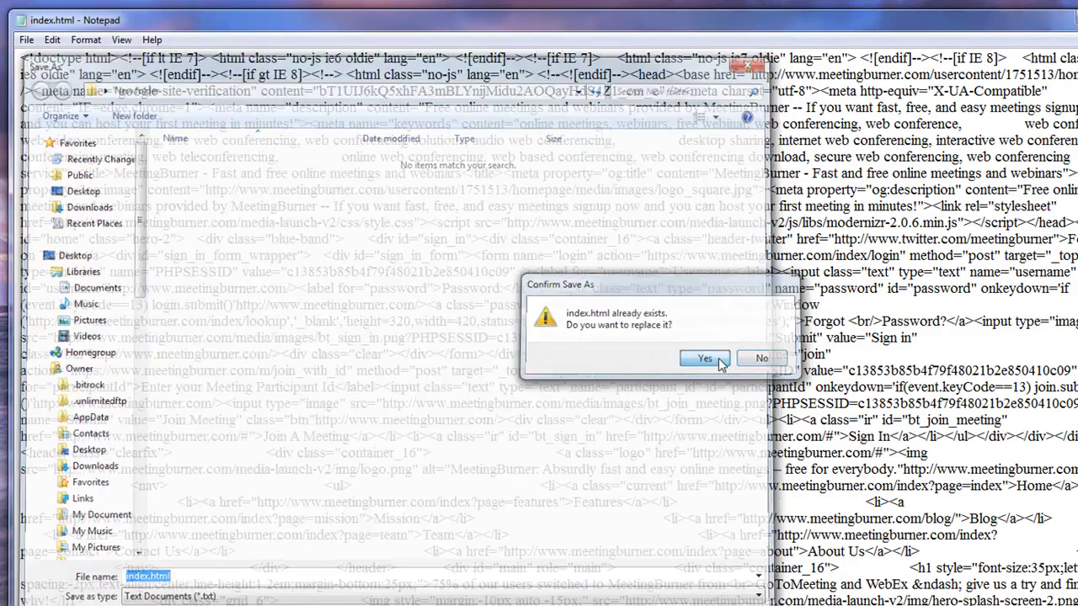
- Close Notepad and open index.html in the web browser
{"action": "key", "text": "alt+F4"}
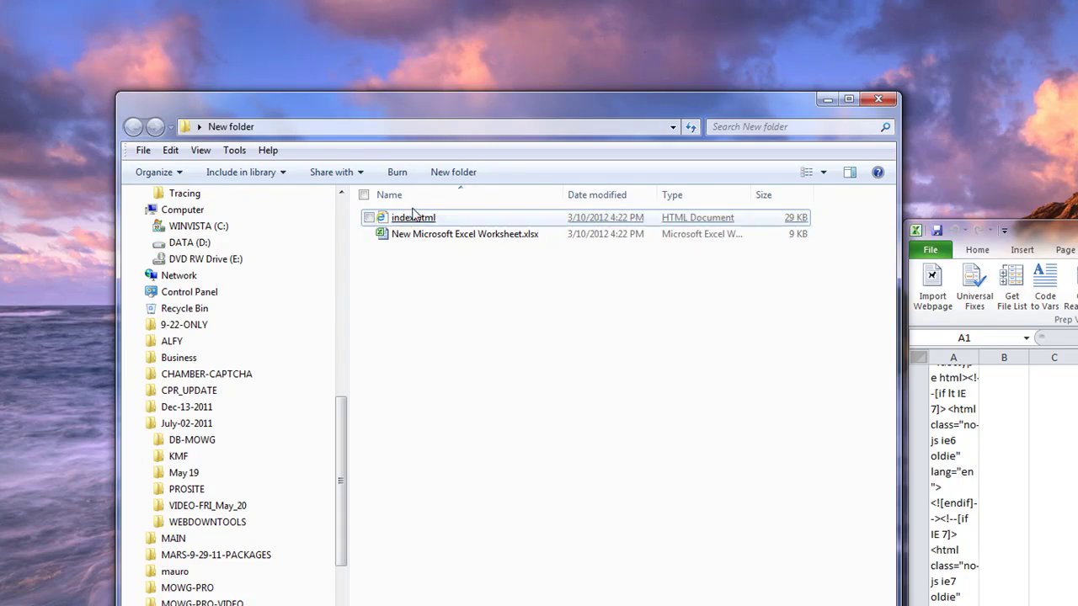
{"action": "left_click", "coordinate": [425, 219]}
{"action": "double_click", "coordinate": [437, 225]}
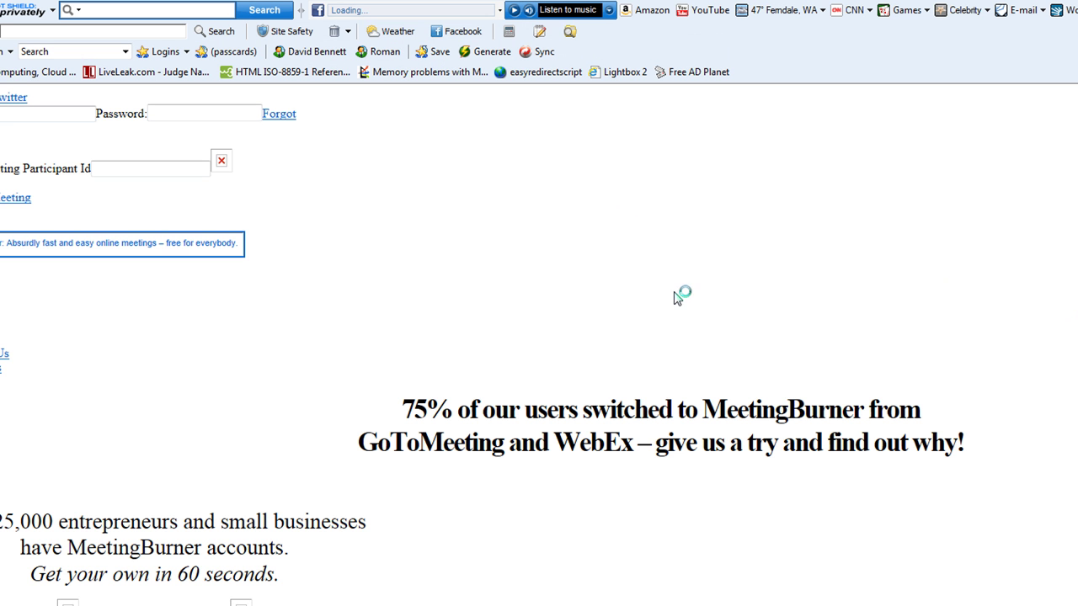
- Scroll through the re-saved MeetingBurner page and maximize the window
{"action": "scroll", "coordinate": [980, 445], "scroll_direction": "down", "scroll_amount": 10}
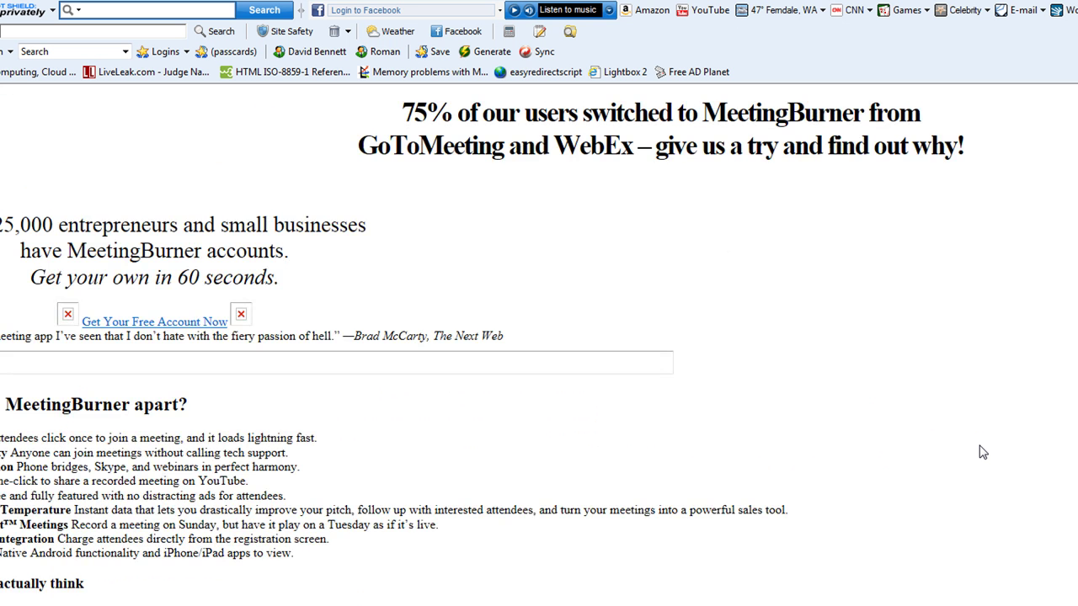
{"action": "scroll", "coordinate": [936, 455], "scroll_direction": "up", "scroll_amount": 10}
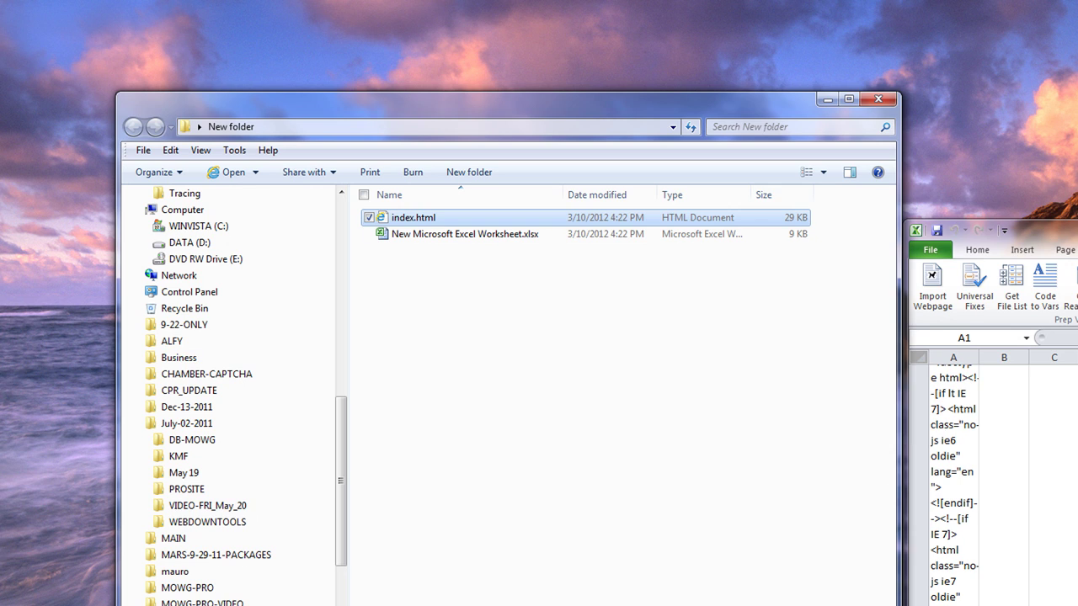
{"action": "double_click", "coordinate": [1044, 229]}
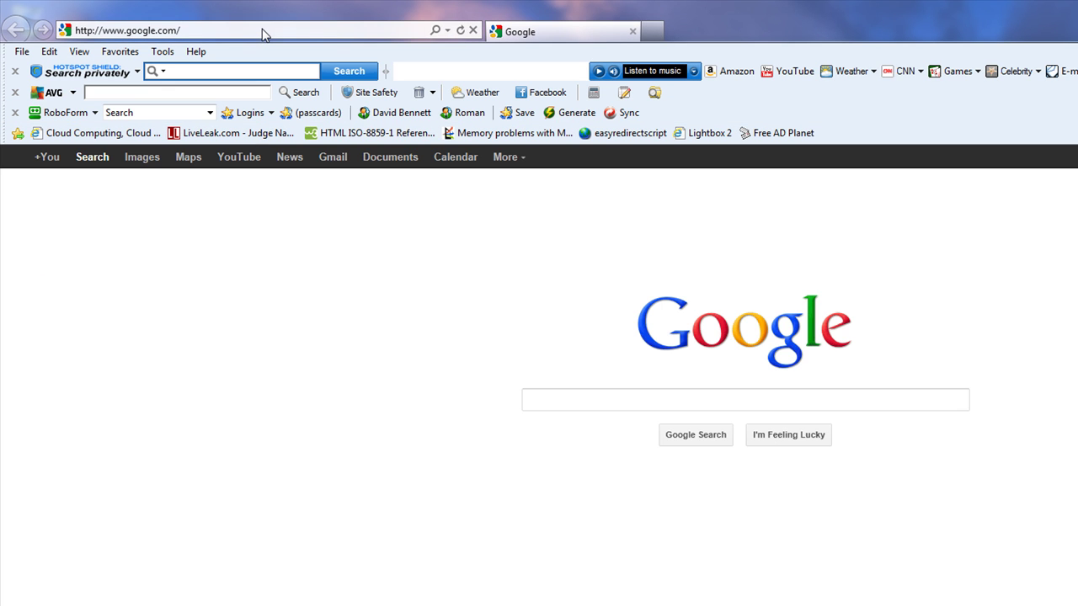
- Paste the meetingburner.com link into the address bar and load the live homepage
{"action": "right_click", "coordinate": [261, 33]}
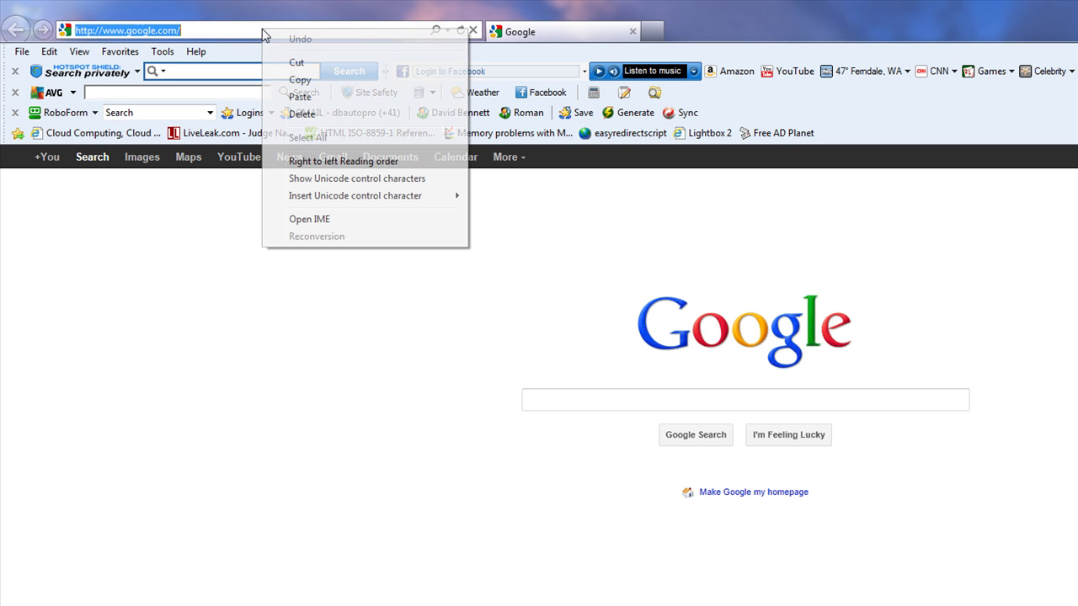
{"action": "left_click", "coordinate": [299, 97]}
{"action": "key", "text": "Return"}
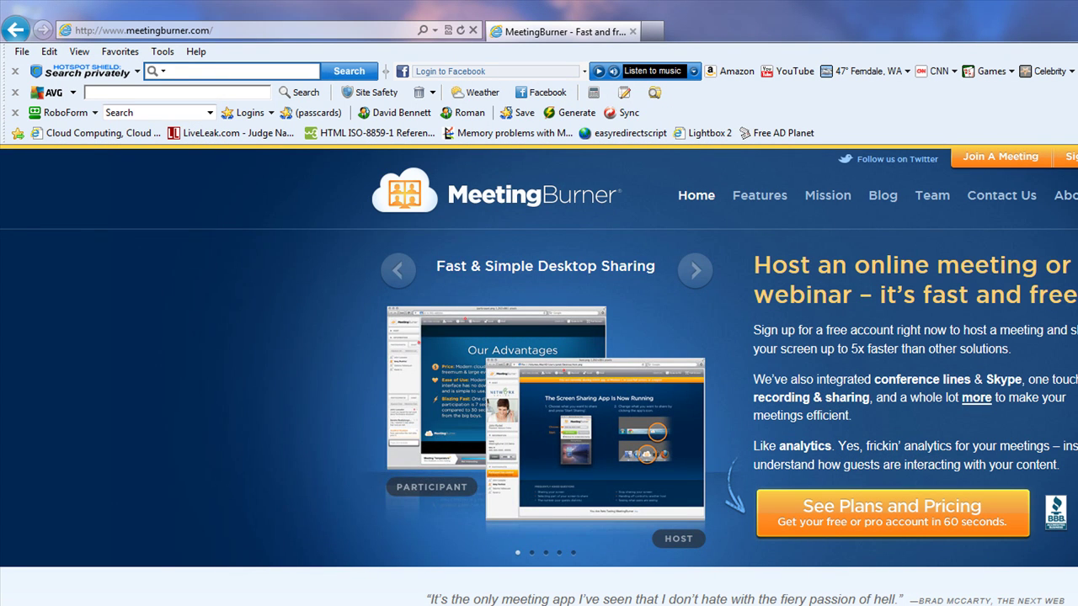
{"action": "right_click", "coordinate": [181, 278]}
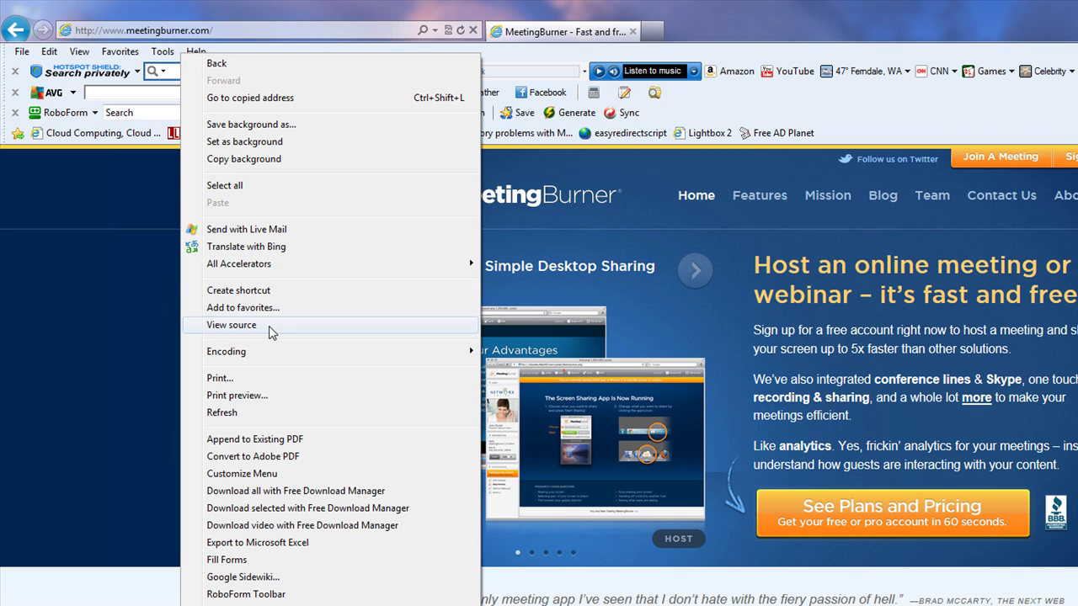
- View the homepage's source and find '<base' with Edit > Find
{"action": "left_click", "coordinate": [232, 325]}
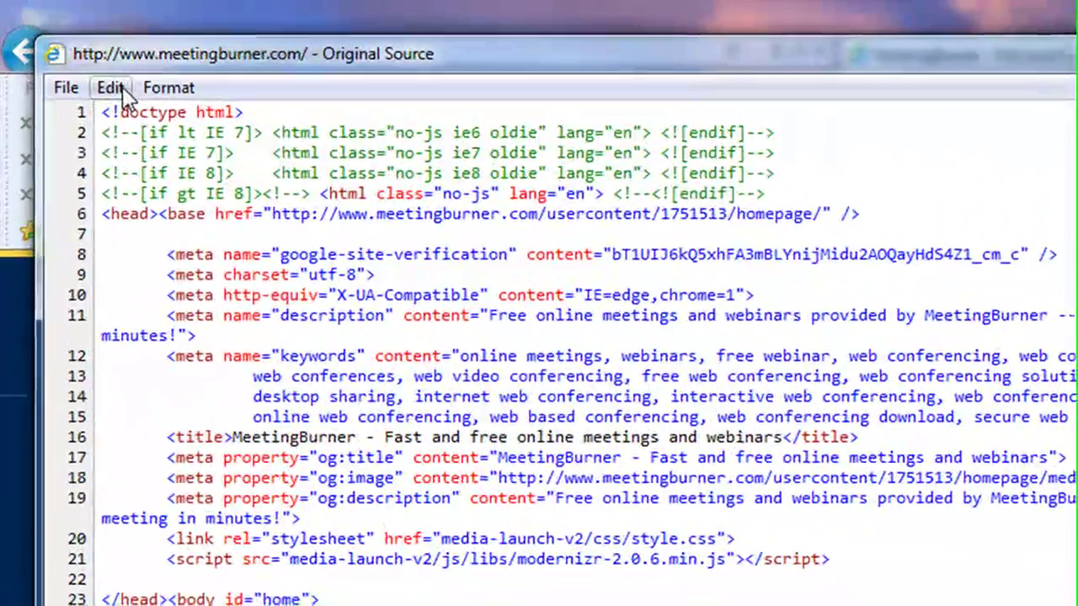
{"action": "left_click", "coordinate": [111, 88]}
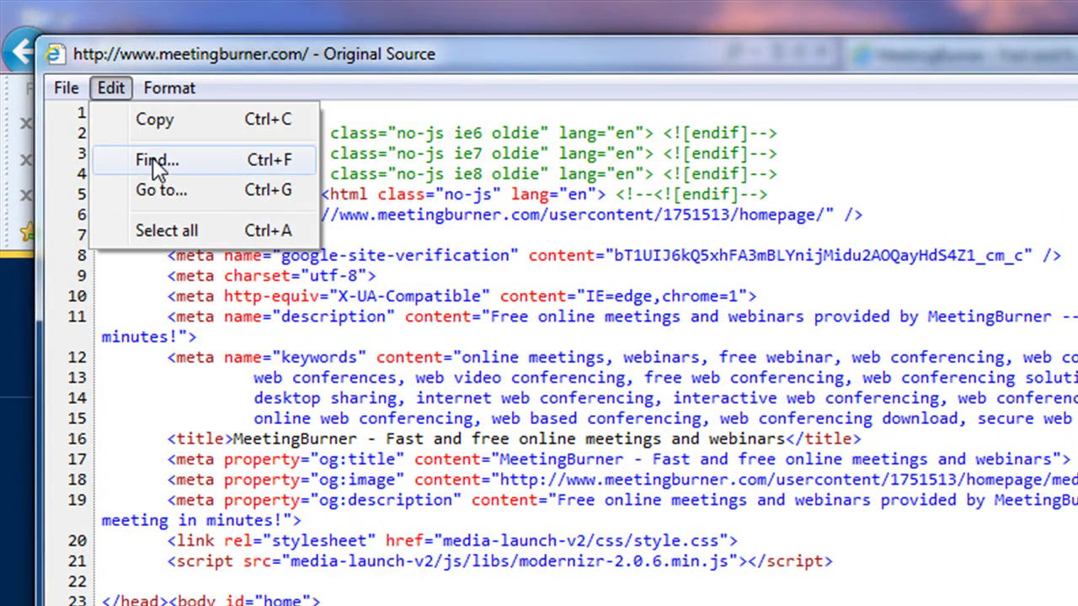
{"action": "left_click", "coordinate": [152, 157]}
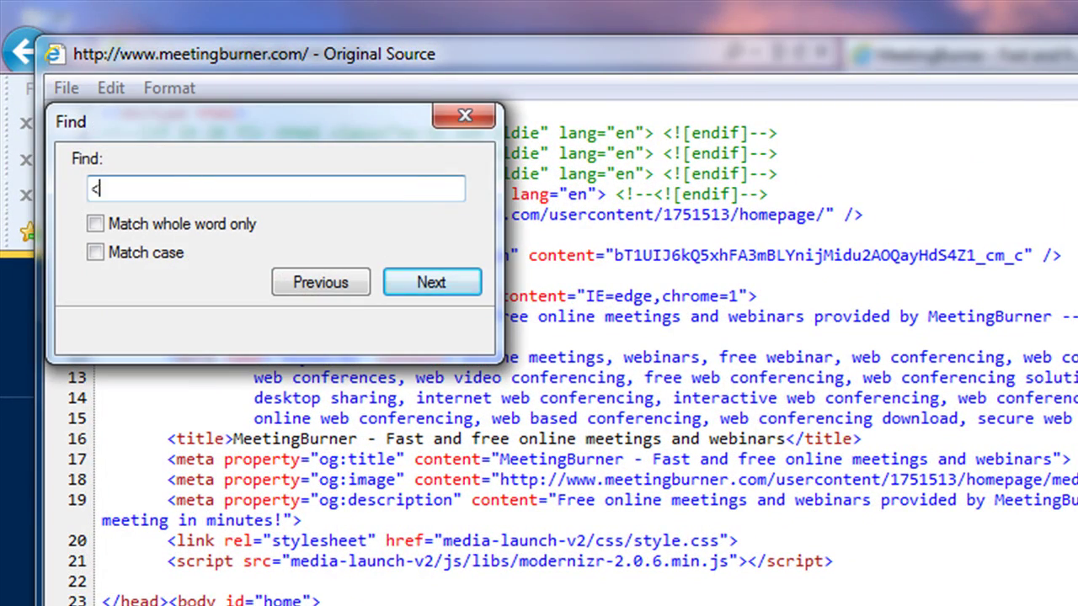
{"action": "type", "text": "<base"}
{"action": "left_click_drag", "start_coordinate": [376, 120], "coordinate": [1058, 588]}
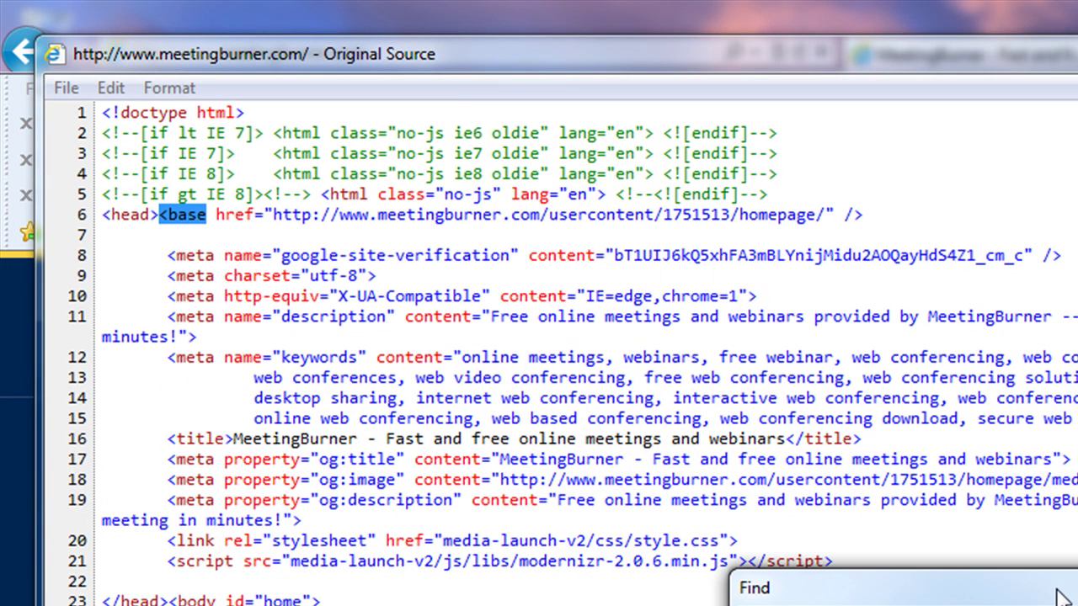
{"action": "key", "text": "Escape"}
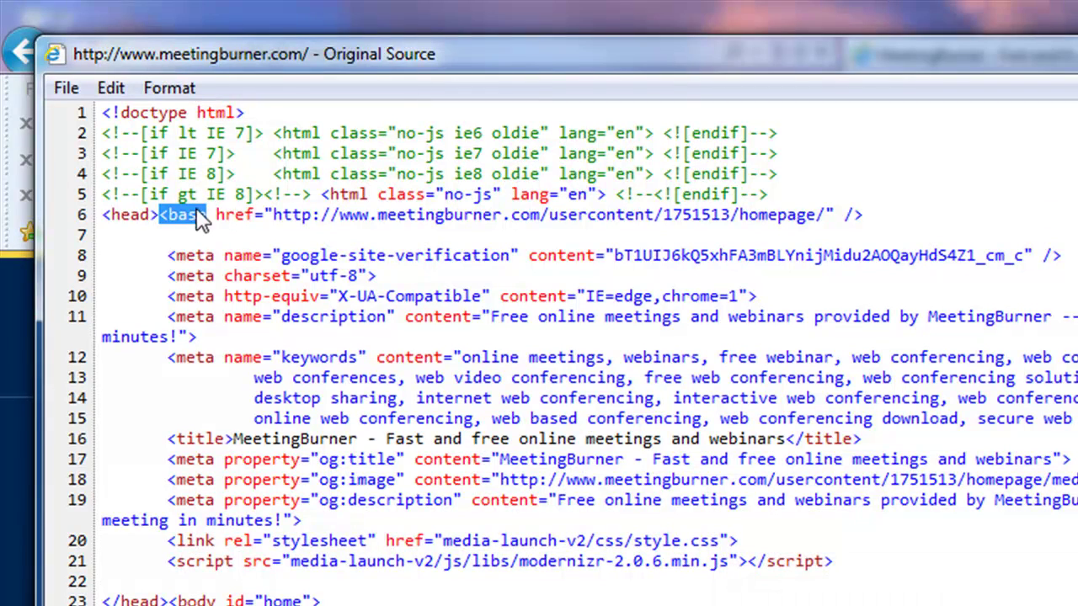
{"action": "left_click", "coordinate": [389, 229]}
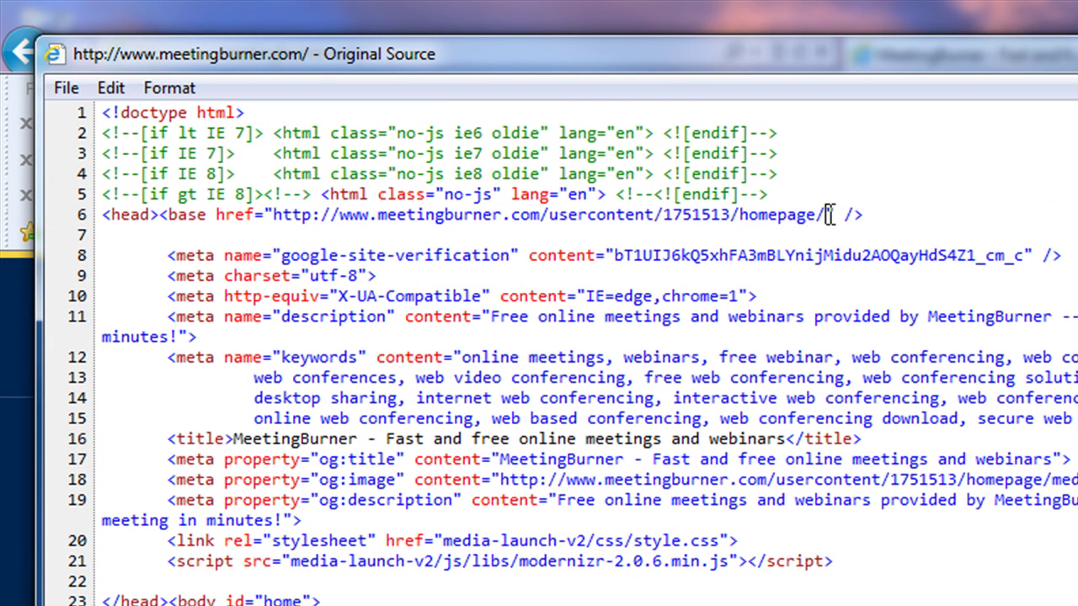
- Compare the base href URL on line 6 with the relative media path on line 36
{"action": "left_click_drag", "start_coordinate": [826, 217], "coordinate": [378, 233]}
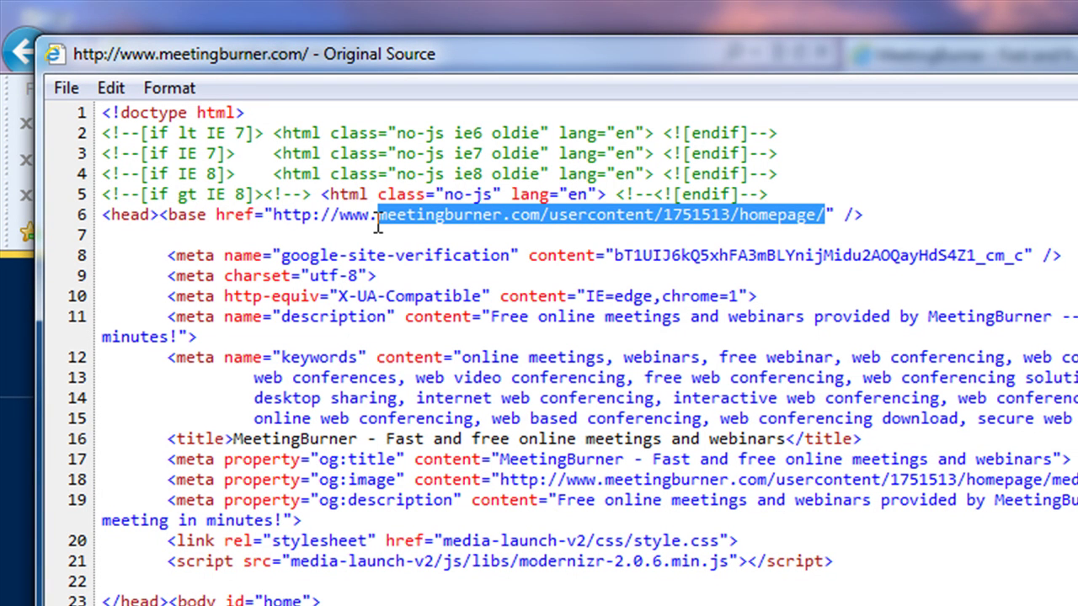
{"action": "left_click", "coordinate": [829, 206]}
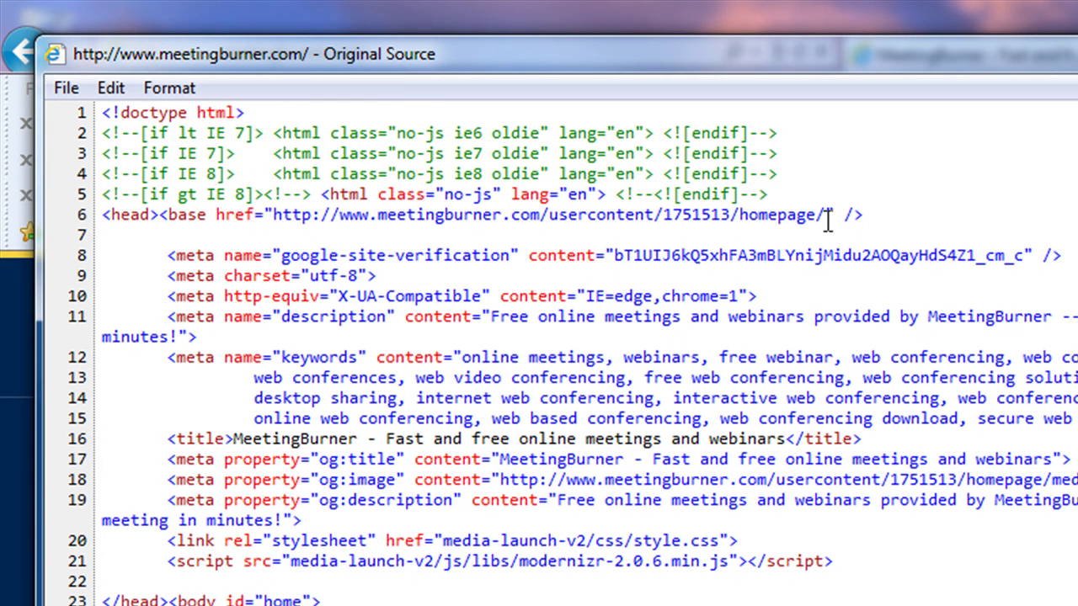
{"action": "scroll", "coordinate": [837, 240], "scroll_direction": "down", "scroll_amount": 5}
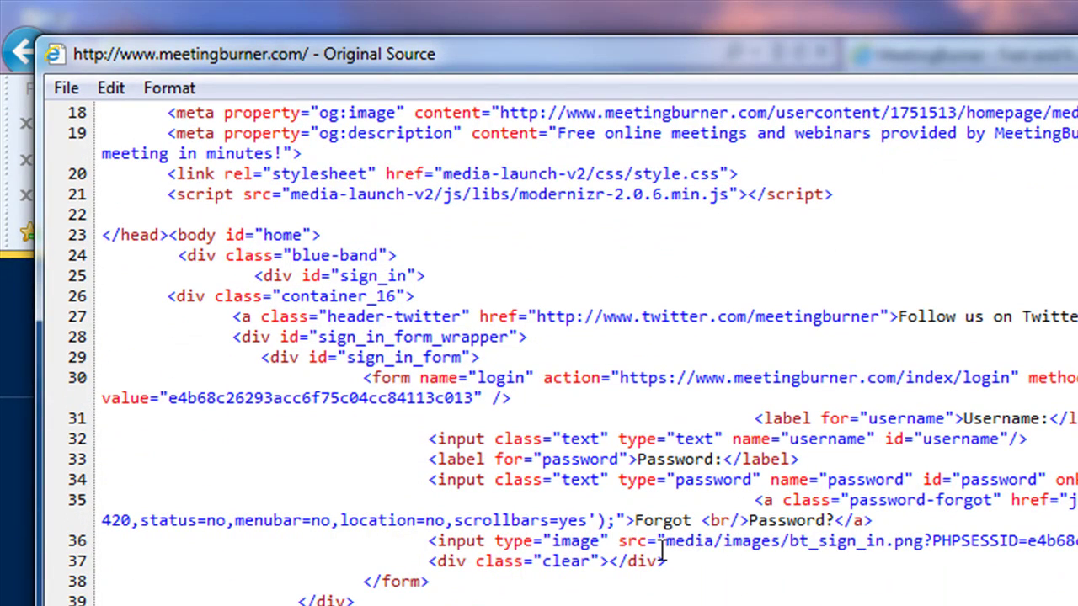
{"action": "left_click_drag", "start_coordinate": [666, 543], "coordinate": [856, 543]}
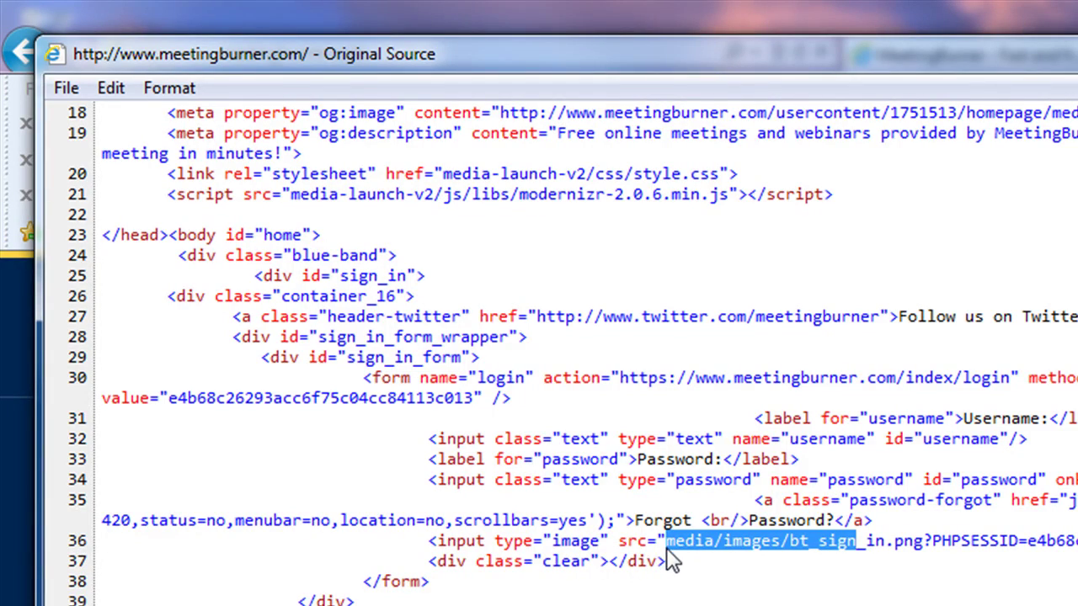
{"action": "scroll", "coordinate": [666, 548], "scroll_direction": "up", "scroll_amount": 6}
{"action": "scroll", "coordinate": [672, 549], "scroll_direction": "down", "scroll_amount": 3}
{"action": "scroll", "coordinate": [674, 560], "scroll_direction": "up", "scroll_amount": 3}
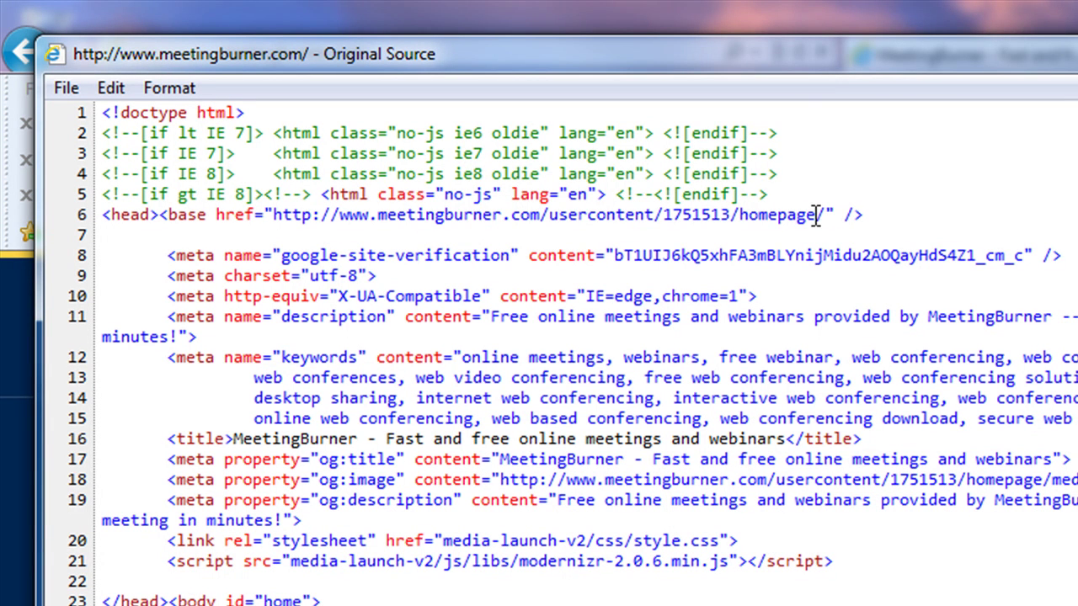
- Copy the base path meetingburner.com/usercontent/1751513/homepage from line 6
{"action": "left_click_drag", "start_coordinate": [816, 215], "coordinate": [389, 221]}
{"action": "right_click", "coordinate": [407, 215]}
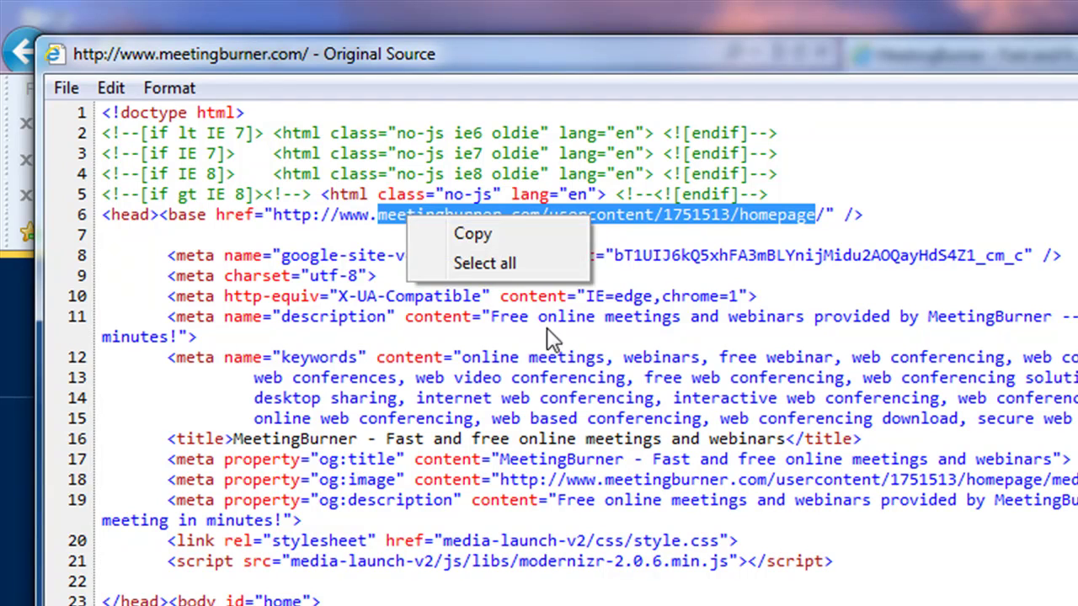
{"action": "left_click", "coordinate": [506, 231]}
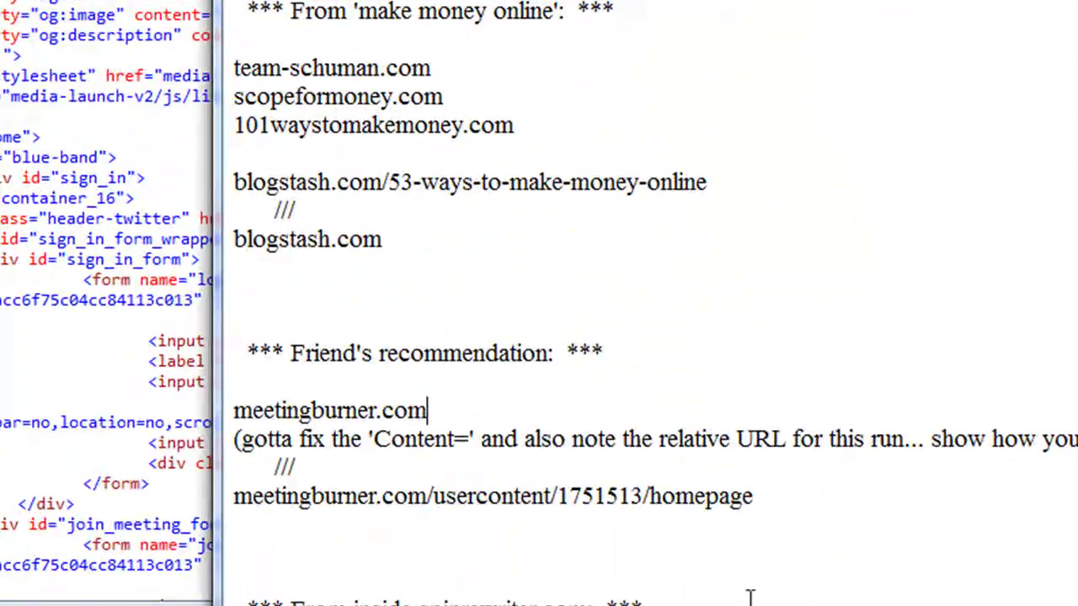
- Select the base path meetingburner.com/usercontent/1751513/homepage in Notepad, with no trailing slash, and copy it
{"action": "left_click_drag", "start_coordinate": [832, 492], "coordinate": [236, 497]}
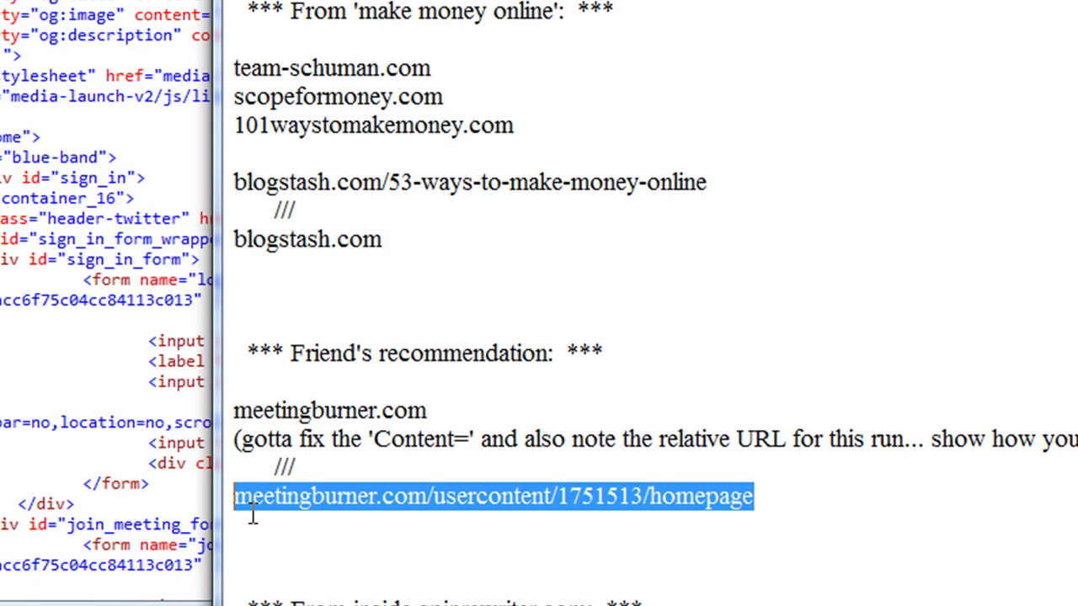
{"action": "left_click", "coordinate": [794, 495]}
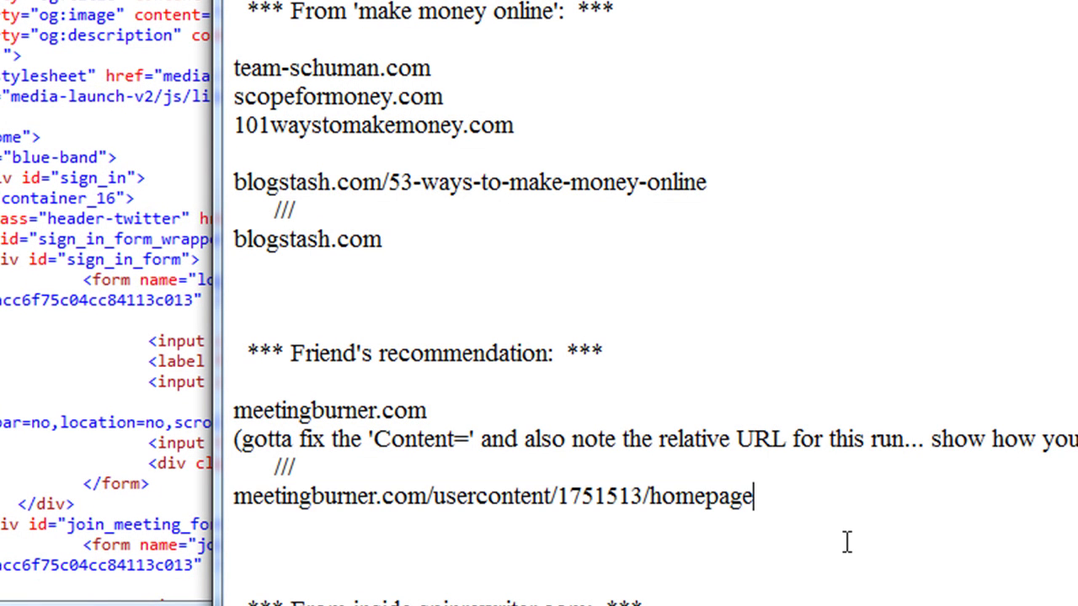
{"action": "type", "text": "/"}
{"action": "key", "text": "BackSpace"}
{"action": "left_click", "coordinate": [1031, 227]}
{"action": "left_click_drag", "start_coordinate": [754, 496], "coordinate": [234, 497]}
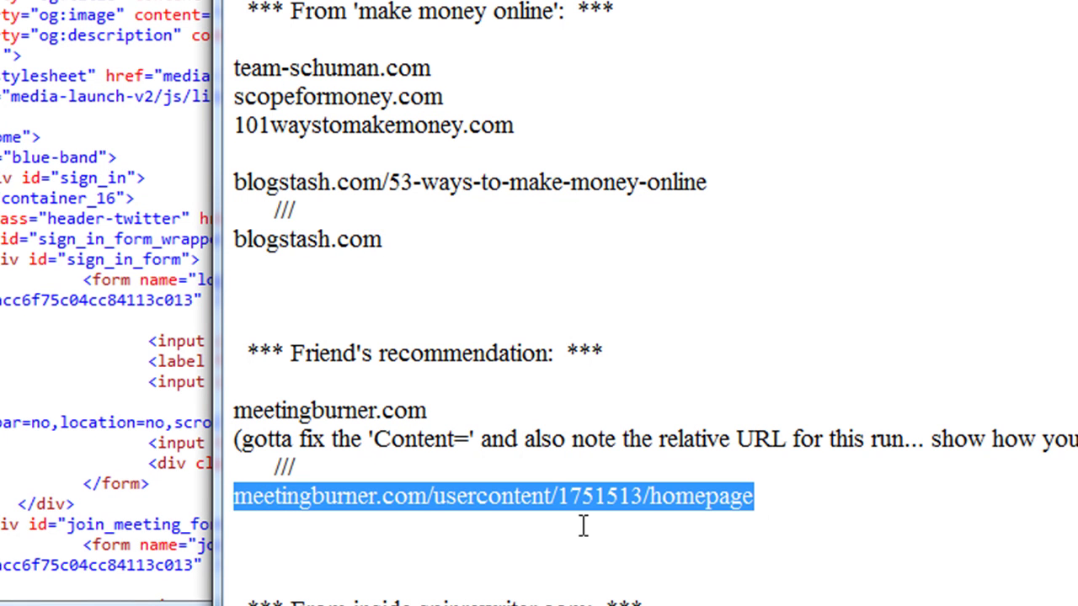
{"action": "key", "text": "alt+Tab"}
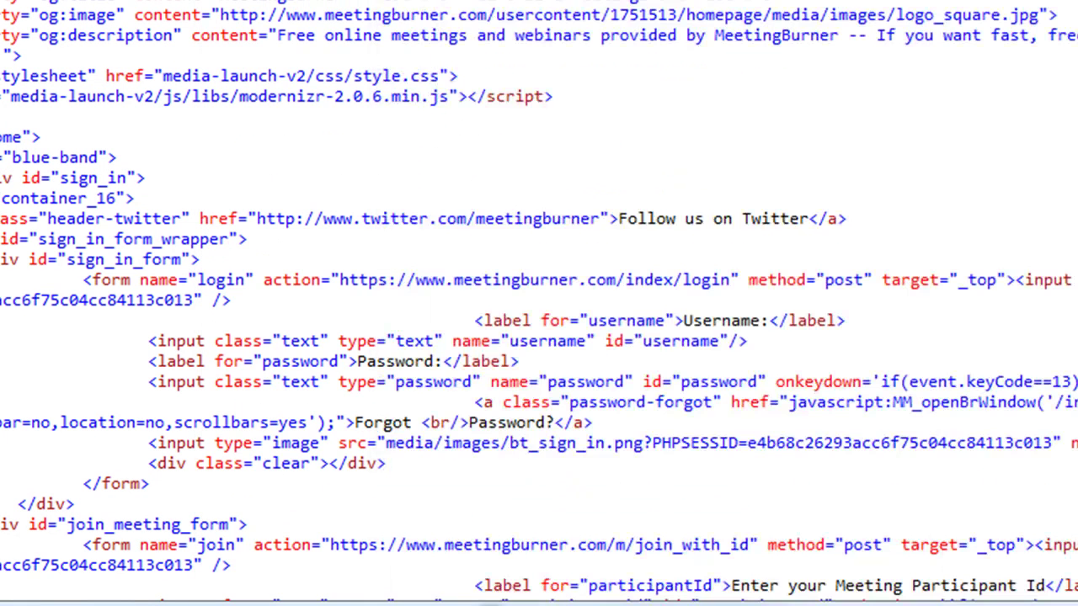
{"action": "key", "text": "alt+Tab"}
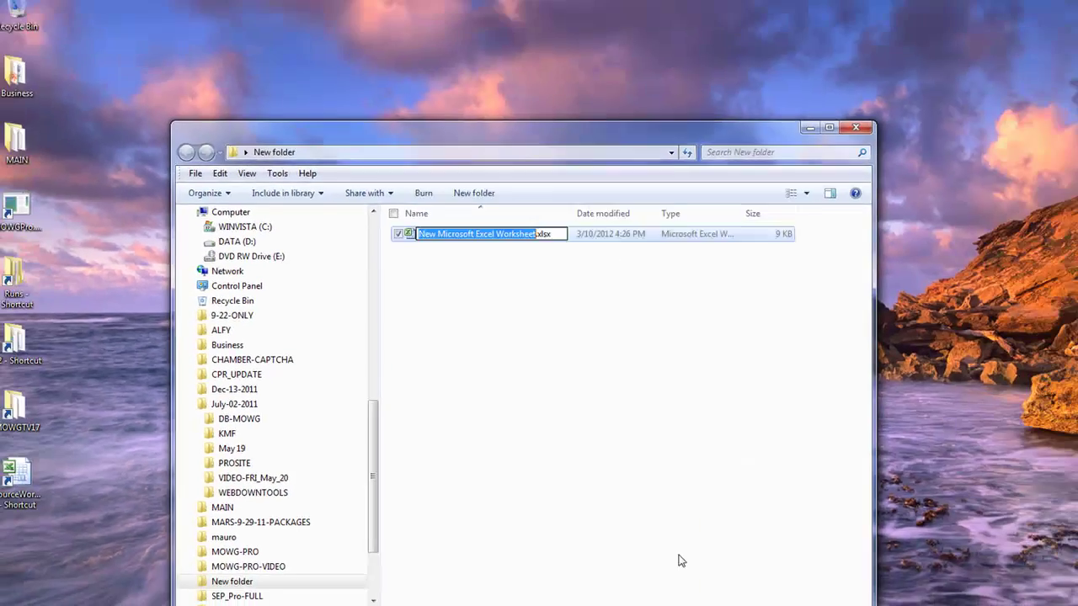
- Open the new Excel worksheet and start the MOWG toolbar's Import Webpage command
{"action": "left_click", "coordinate": [679, 558]}
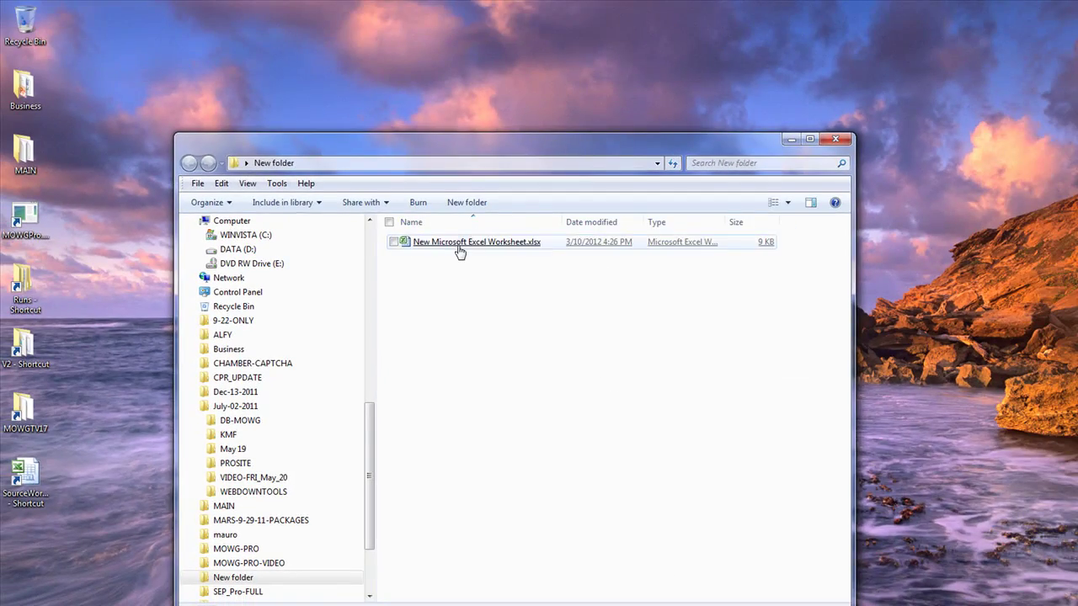
{"action": "double_click", "coordinate": [460, 245]}
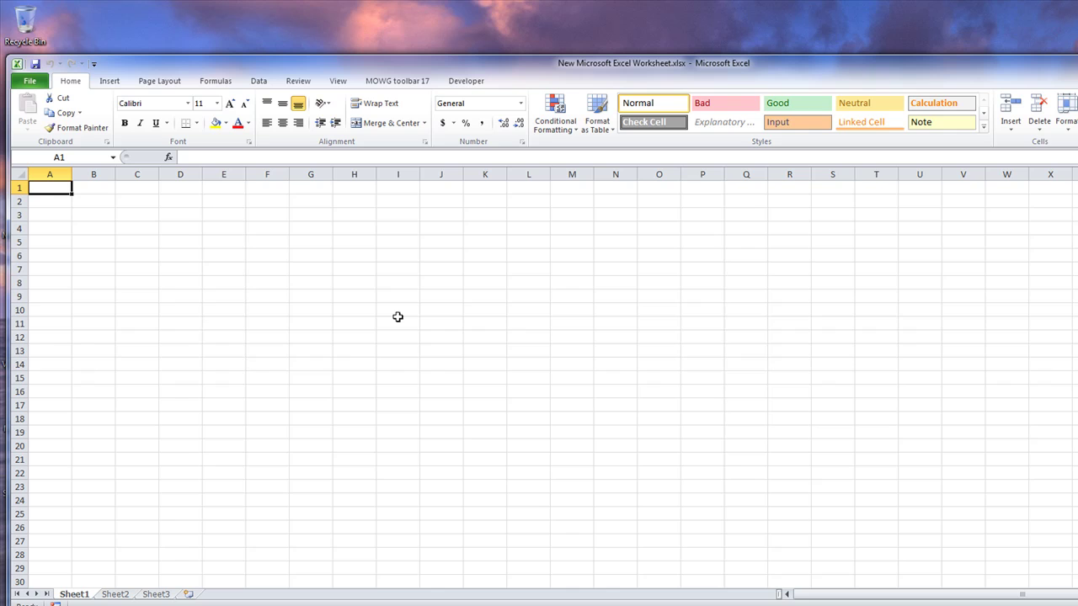
{"action": "left_click", "coordinate": [399, 82]}
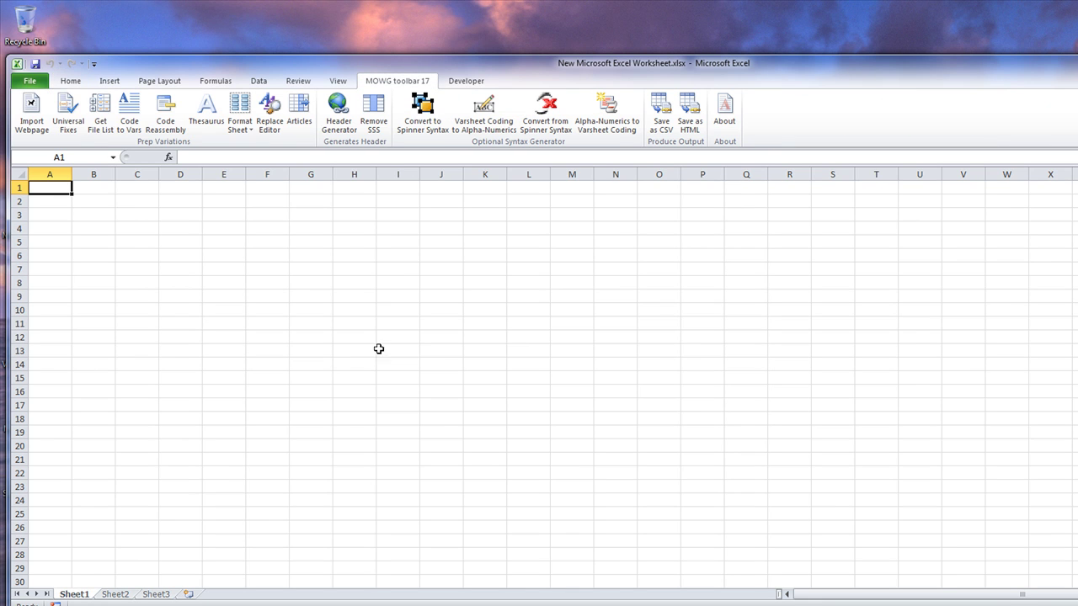
{"action": "left_click", "coordinate": [33, 118]}
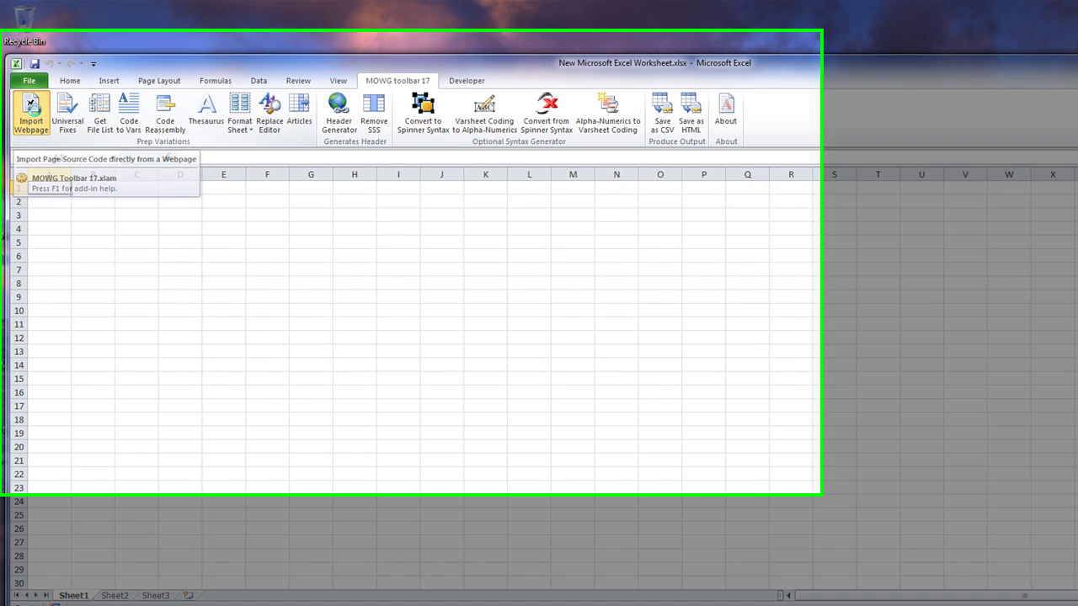
{"action": "left_click", "coordinate": [31, 118]}
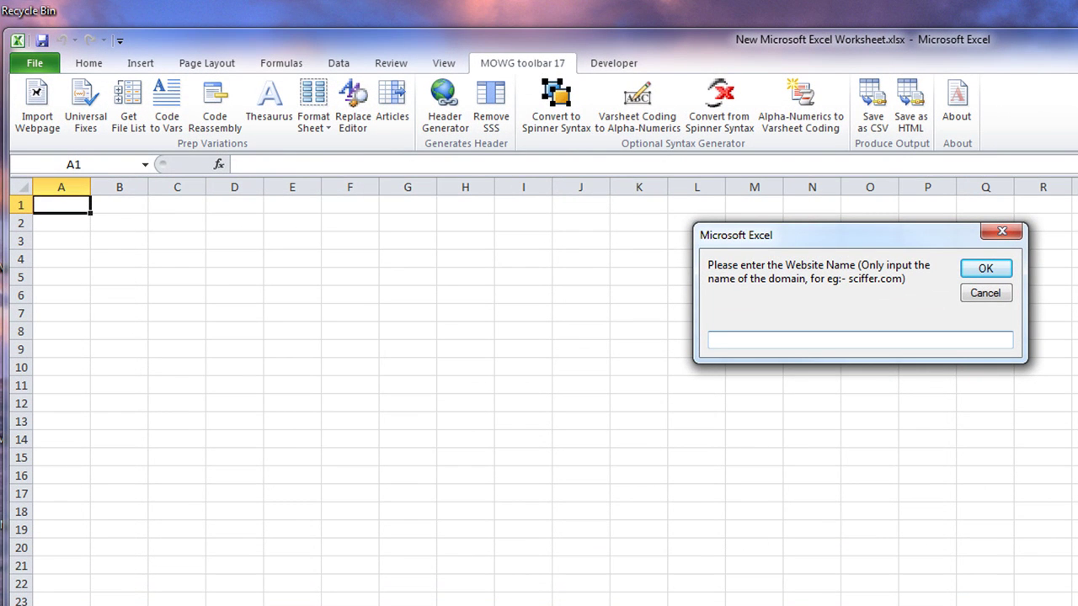
- Enter meetingburner.com as the website name to import
{"action": "key", "text": "alt+Tab"}
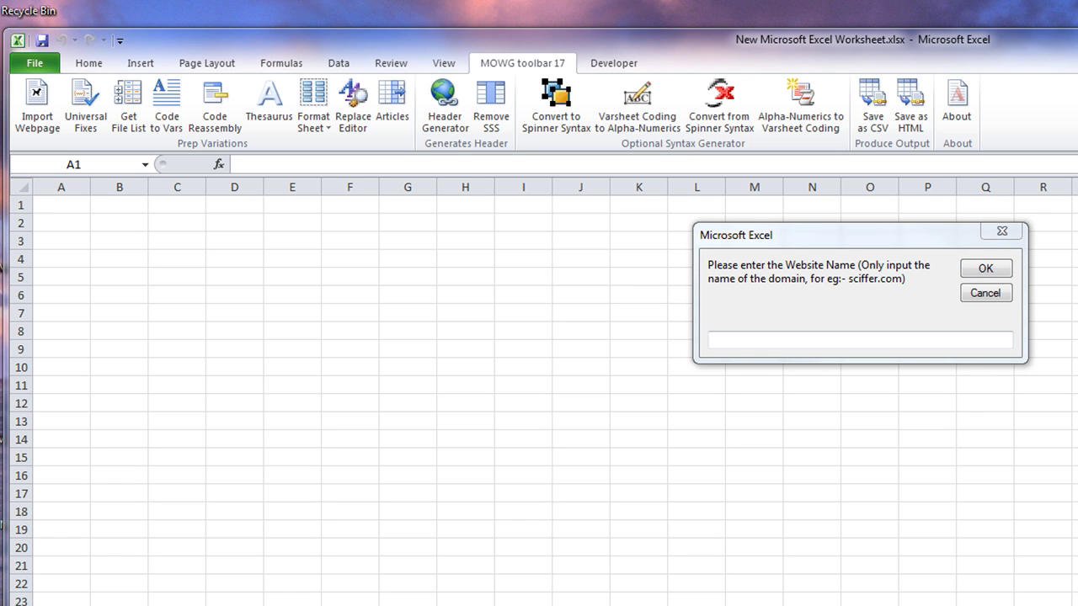
{"action": "left_click", "coordinate": [776, 341]}
{"action": "key", "text": "ctrl+v"}
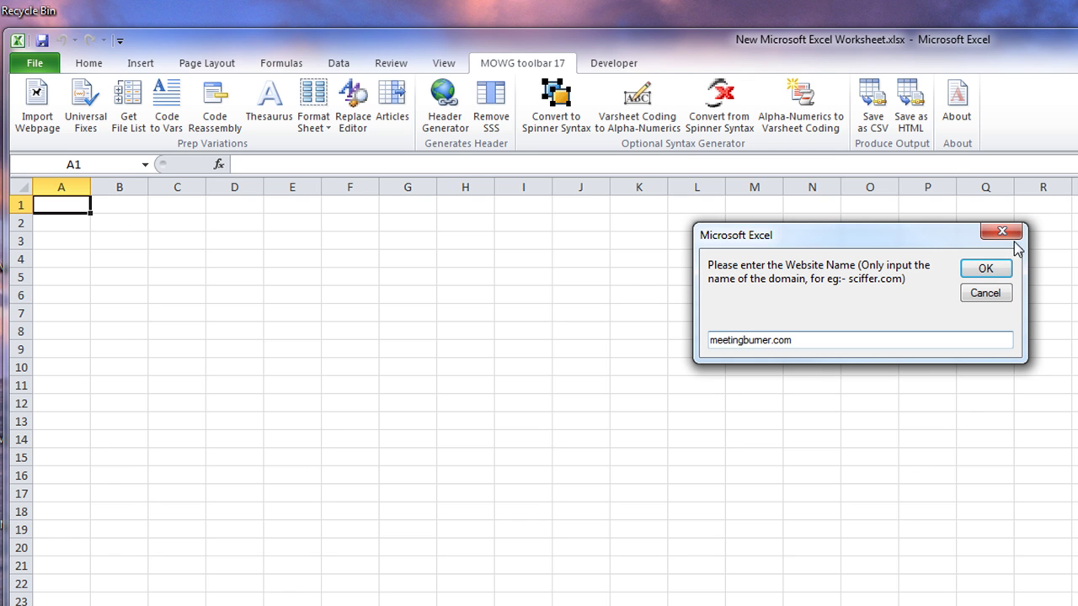
{"action": "left_click", "coordinate": [986, 268]}
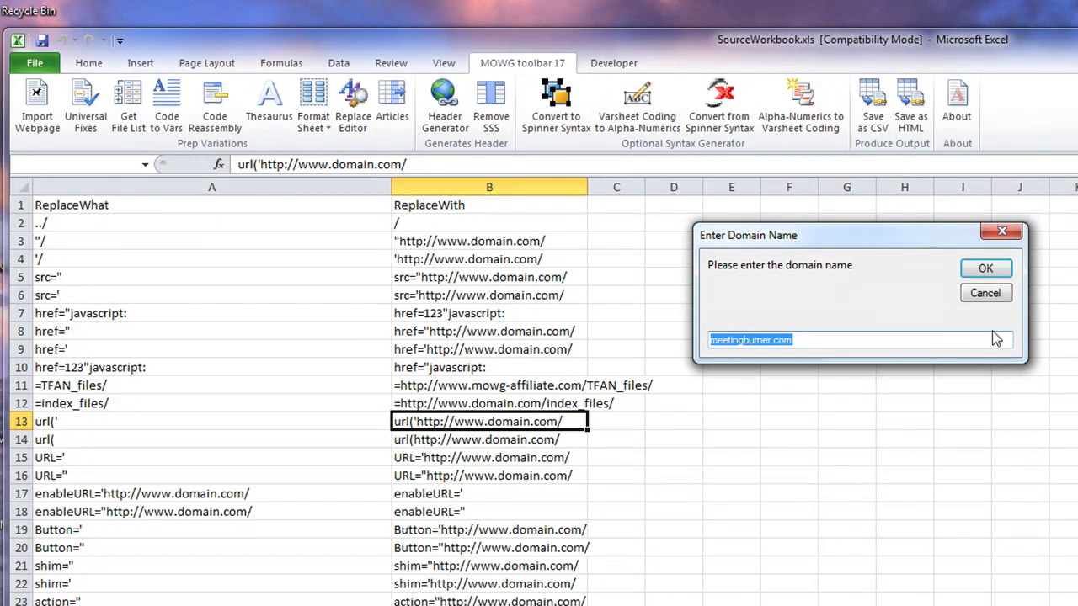
{"action": "left_click", "coordinate": [984, 270]}
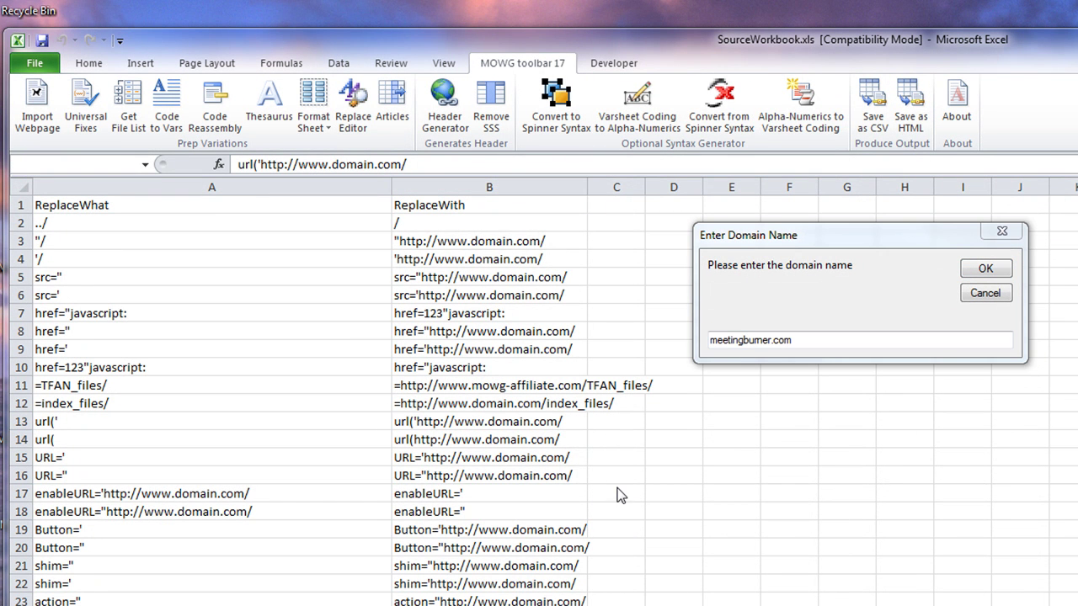
- Append /usercontent/1751513/homepage to the domain, run the import, and open the saved index.html
{"action": "left_click", "coordinate": [825, 340]}
{"action": "key", "text": "ctrl+v"}
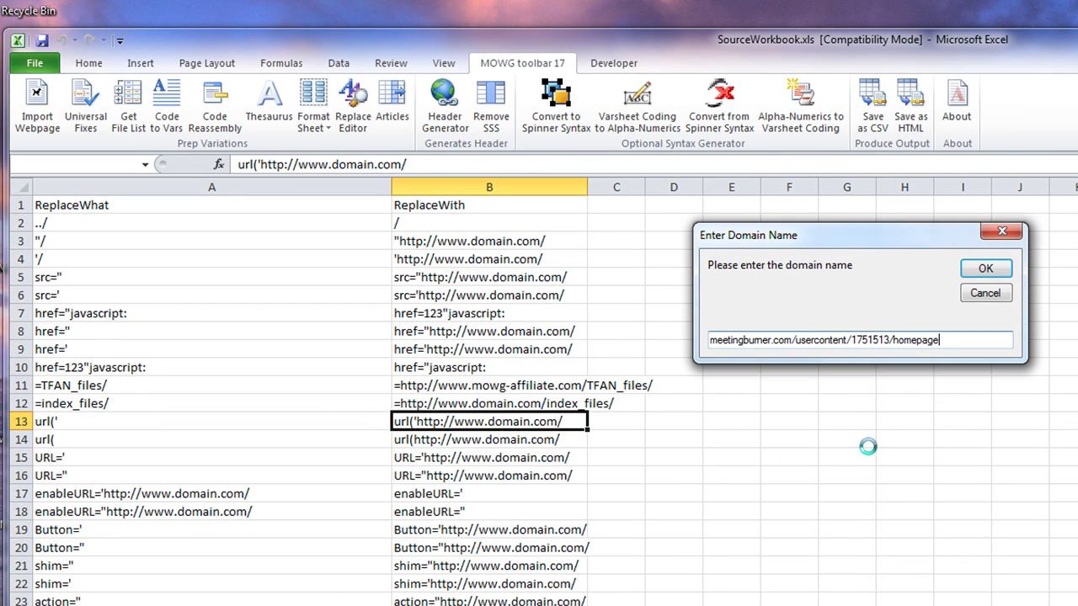
{"action": "left_click", "coordinate": [985, 268]}
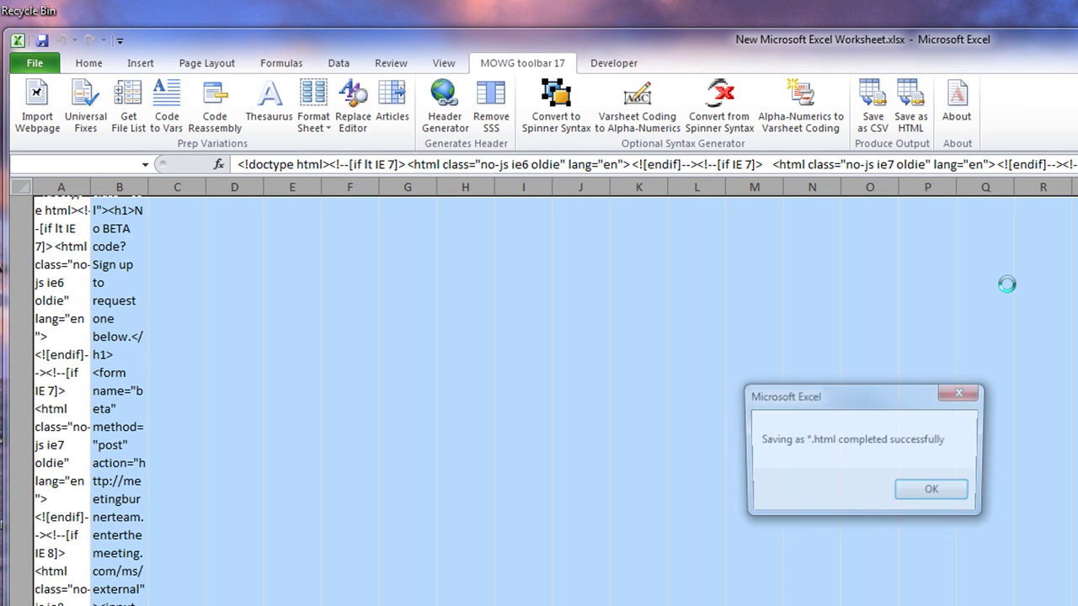
{"action": "left_click", "coordinate": [936, 491]}
{"action": "left_click", "coordinate": [830, 305]}
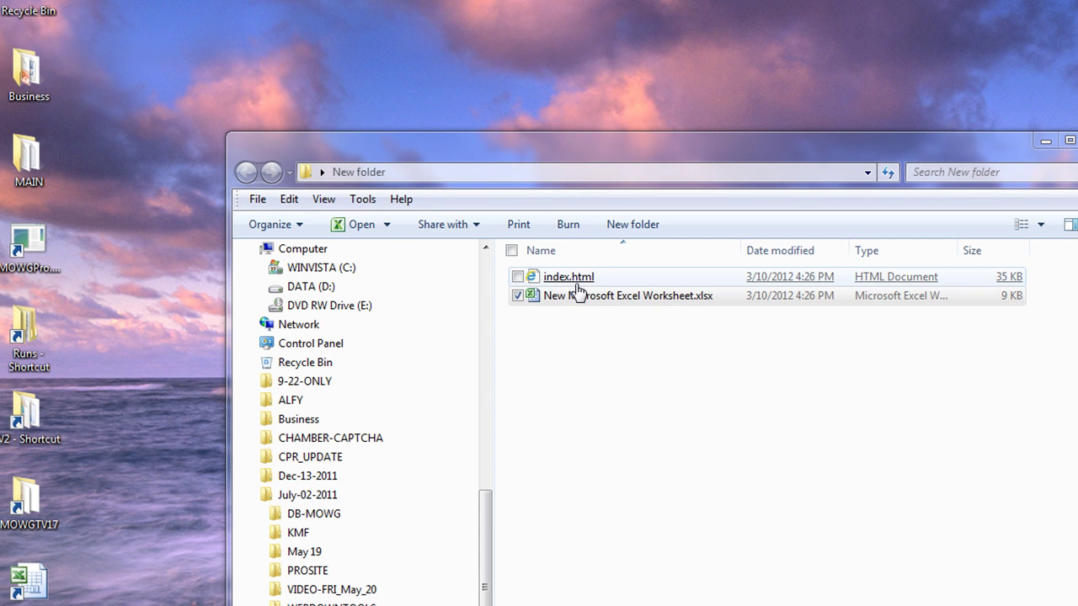
{"action": "left_click", "coordinate": [578, 289]}
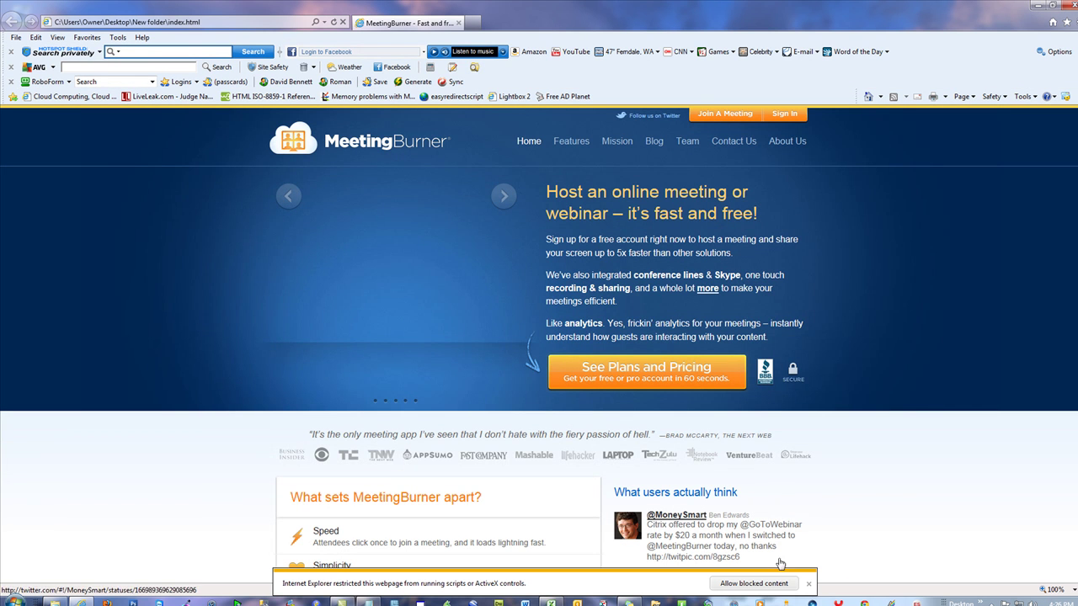
- Reload index.html in Internet Explorer and allow its blocked content so the slideshow images appear
{"action": "left_click", "coordinate": [809, 586]}
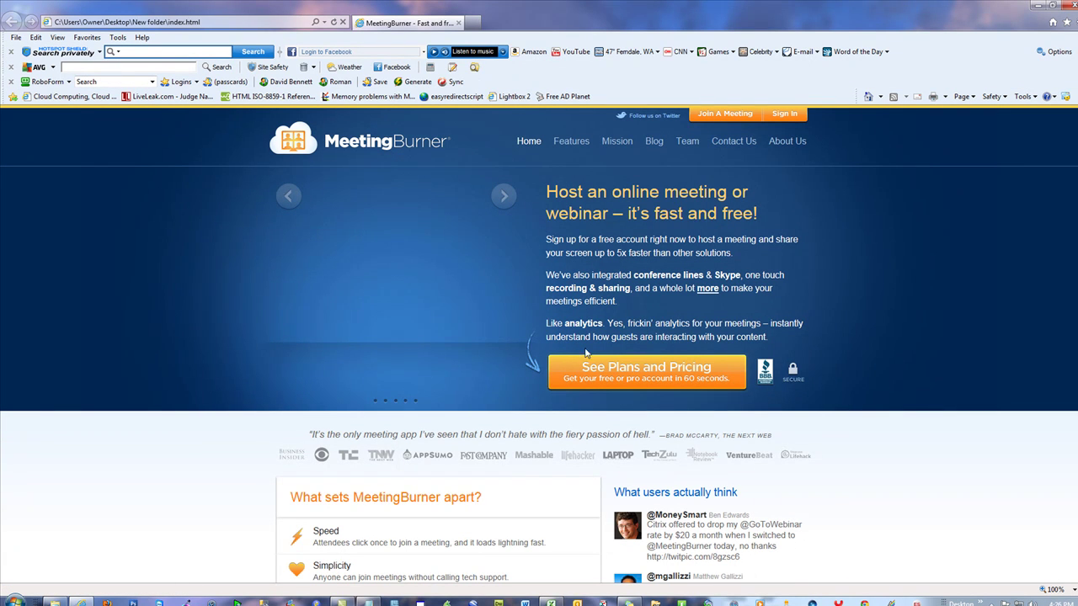
{"action": "scroll", "coordinate": [615, 336], "scroll_direction": "down", "scroll_amount": 2}
{"action": "scroll", "coordinate": [615, 336], "scroll_direction": "up", "scroll_amount": 2}
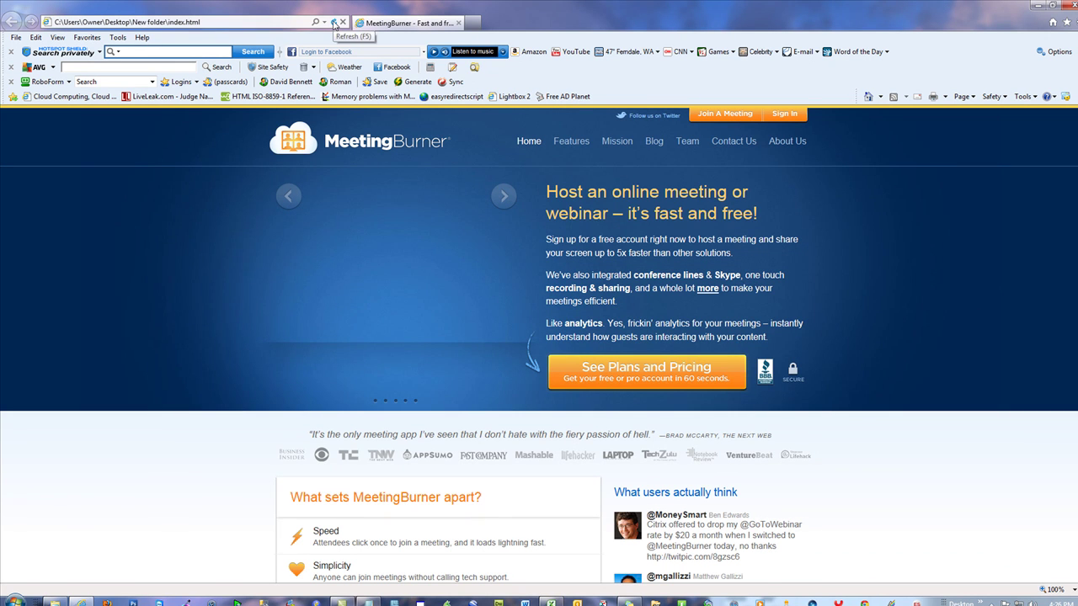
{"action": "left_click", "coordinate": [334, 22]}
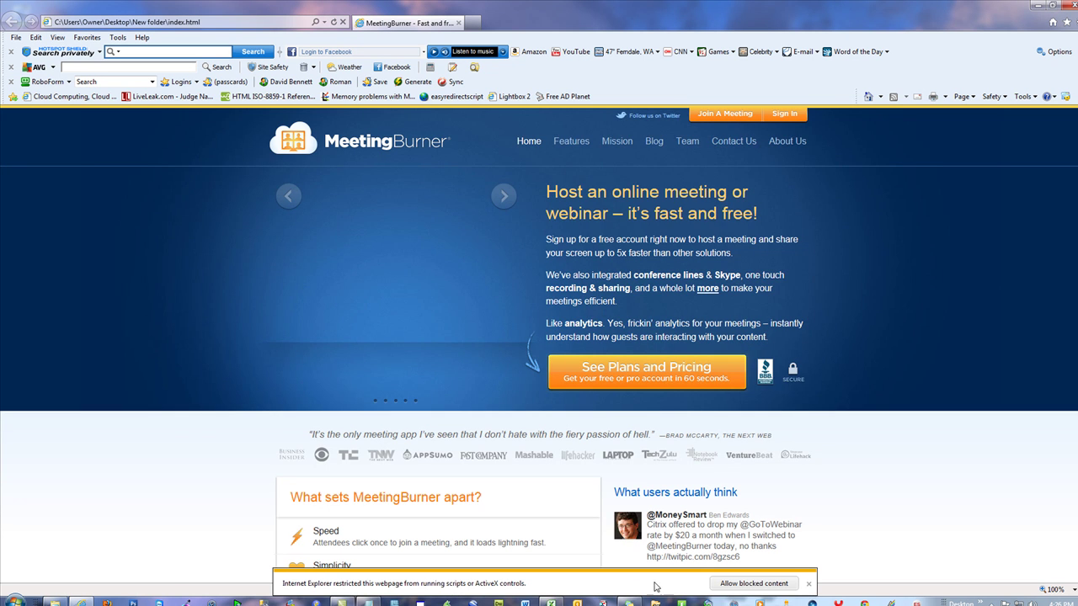
{"action": "left_click", "coordinate": [763, 584]}
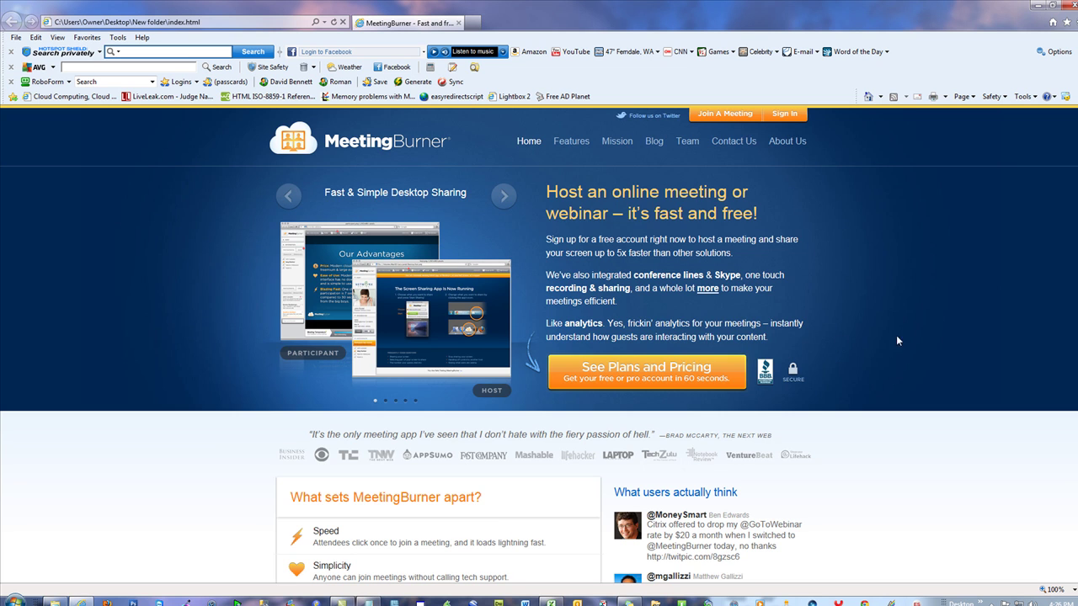
{"action": "scroll", "coordinate": [903, 342], "scroll_direction": "down", "scroll_amount": 3}
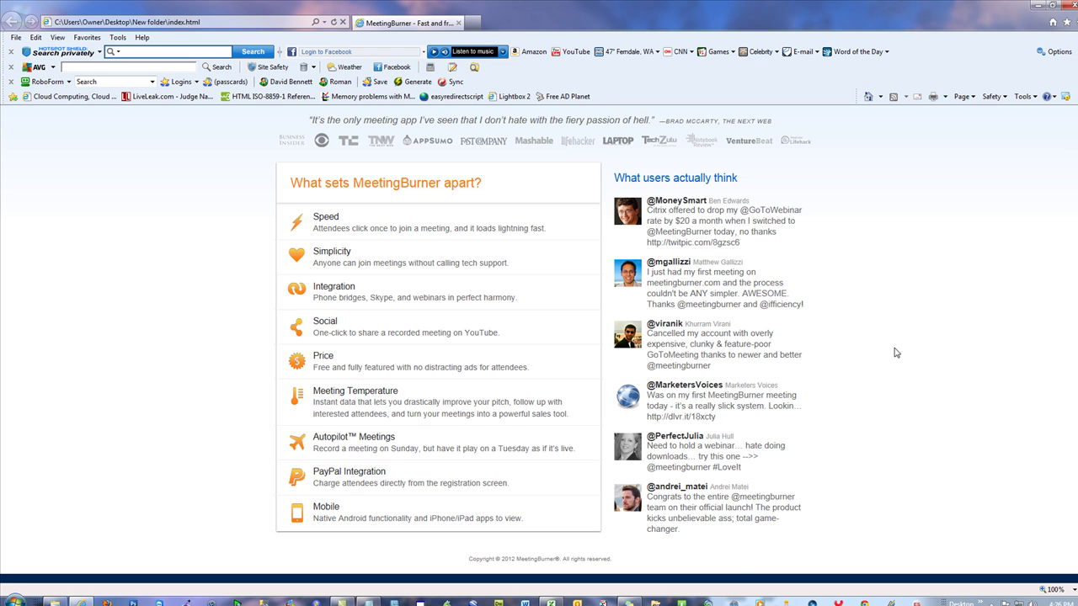
{"action": "scroll", "coordinate": [895, 354], "scroll_direction": "up", "scroll_amount": 5}
{"action": "scroll", "coordinate": [895, 354], "scroll_direction": "down", "scroll_amount": 5}
- Open index.html in Notepad and resave it with UTF-8 encoding, replacing the existing file
{"action": "left_click", "coordinate": [1070, 7]}
{"action": "right_click", "coordinate": [353, 206]}
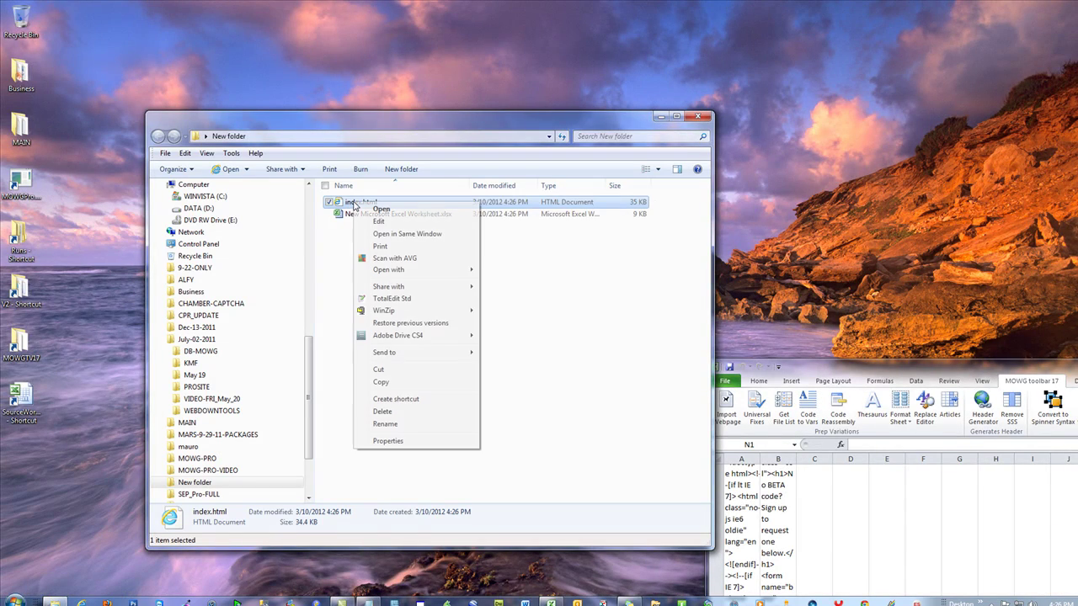
{"action": "left_click", "coordinate": [376, 221]}
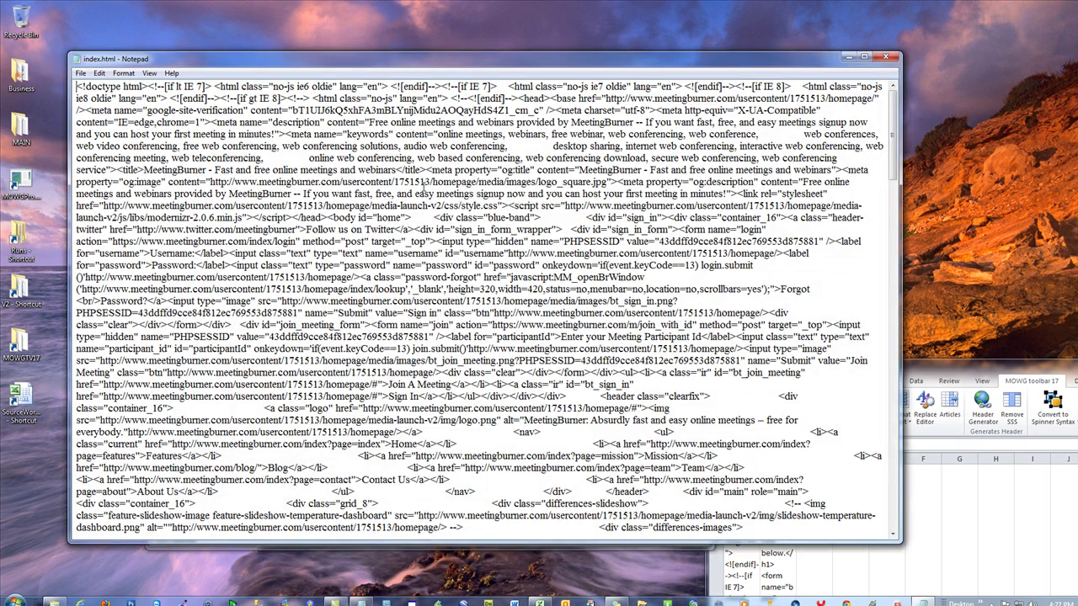
{"action": "left_click", "coordinate": [81, 73]}
{"action": "left_click", "coordinate": [124, 124]}
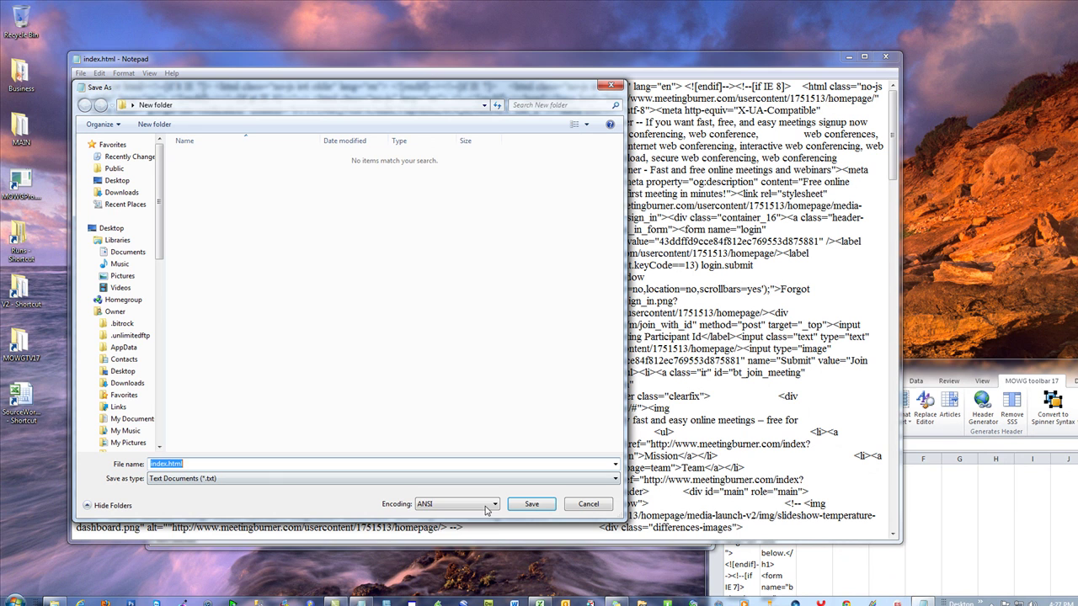
{"action": "left_click", "coordinate": [457, 504]}
{"action": "left_click", "coordinate": [426, 541]}
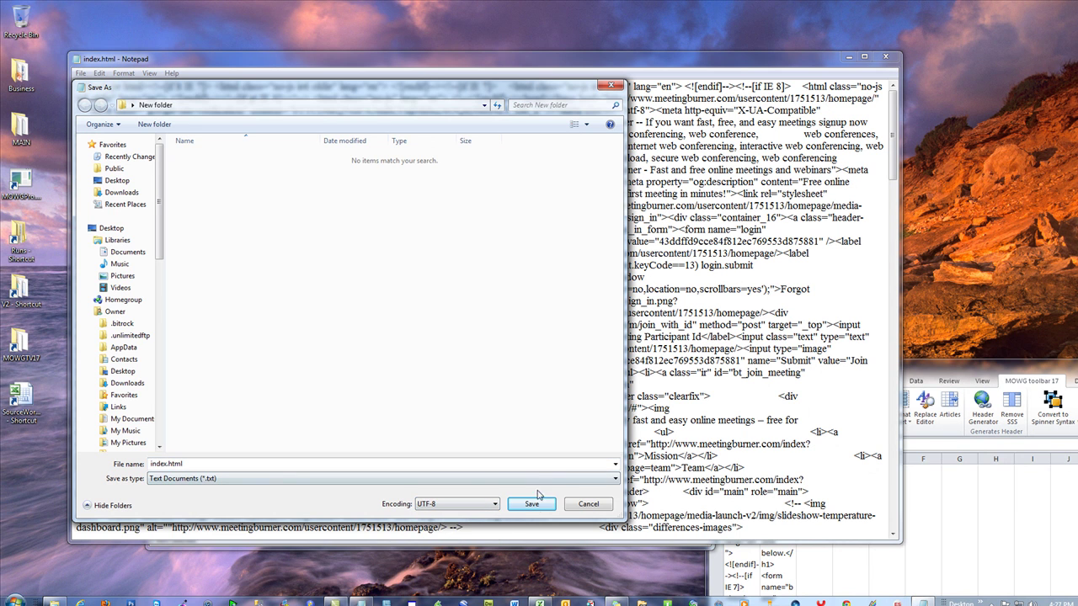
{"action": "left_click", "coordinate": [536, 504]}
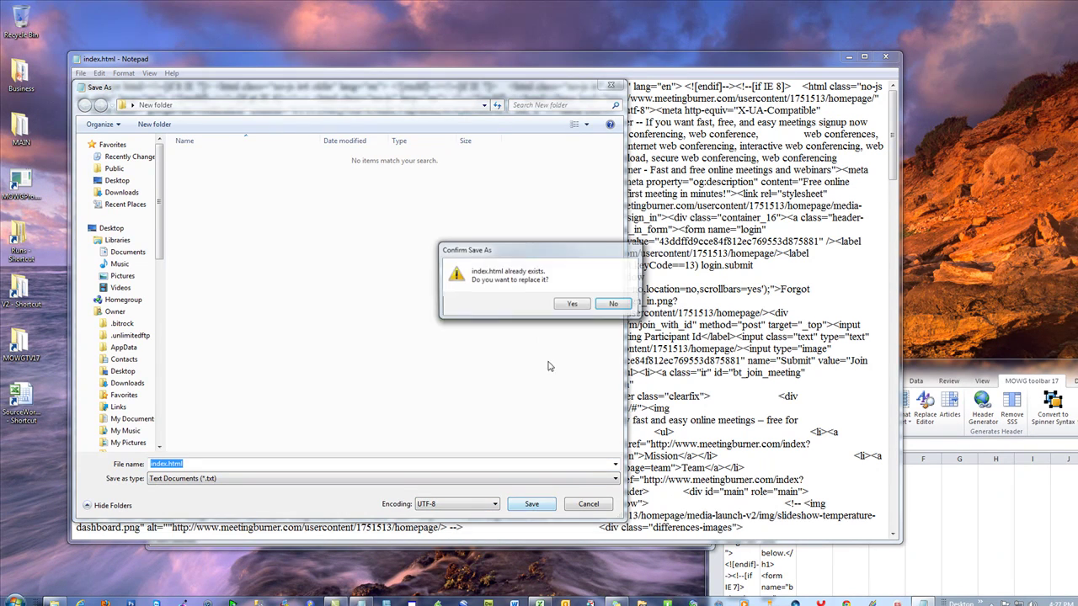
{"action": "left_click", "coordinate": [570, 307]}
{"action": "left_click", "coordinate": [885, 56]}
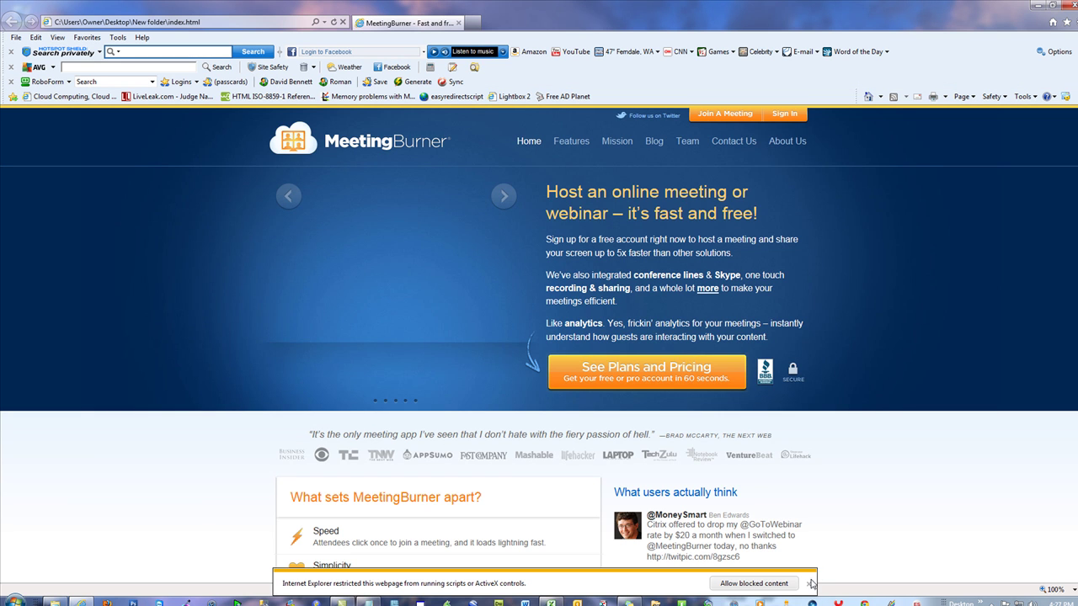
- Dismiss the blocked-content bar, scroll the MeetingBurner page, and close Internet Explorer
{"action": "left_click", "coordinate": [809, 585]}
{"action": "scroll", "coordinate": [825, 398], "scroll_direction": "down", "scroll_amount": 3}
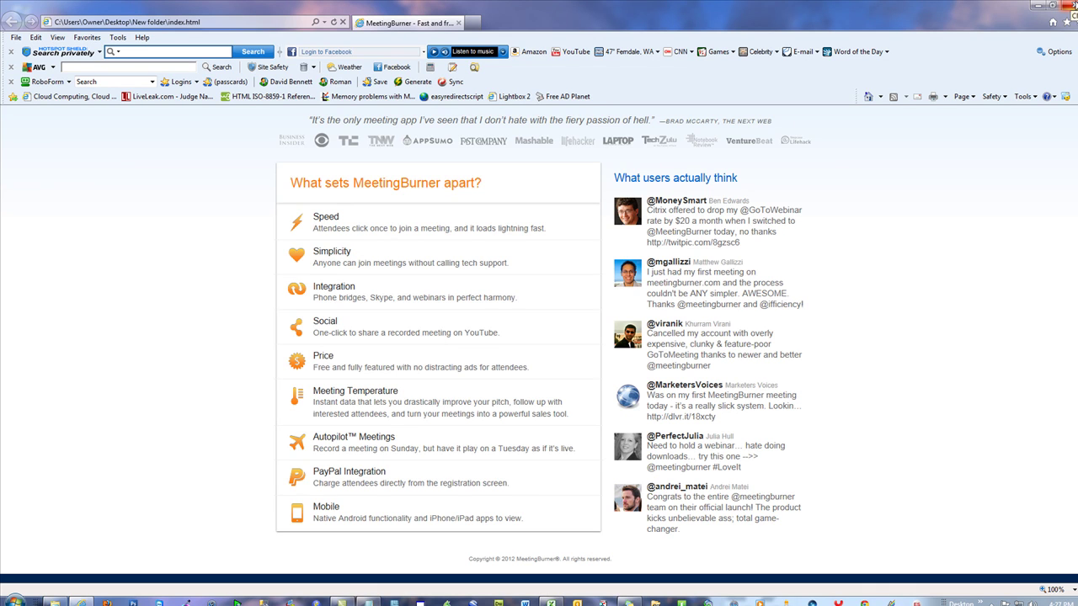
{"action": "left_click", "coordinate": [1063, 5]}
- Move the Excel workbook to the upper left and inspect the HTML source in cells A1 and B1
{"action": "left_click_drag", "start_coordinate": [864, 371], "coordinate": [249, 76]}
{"action": "left_click", "coordinate": [169, 228]}
{"action": "left_click", "coordinate": [150, 234]}
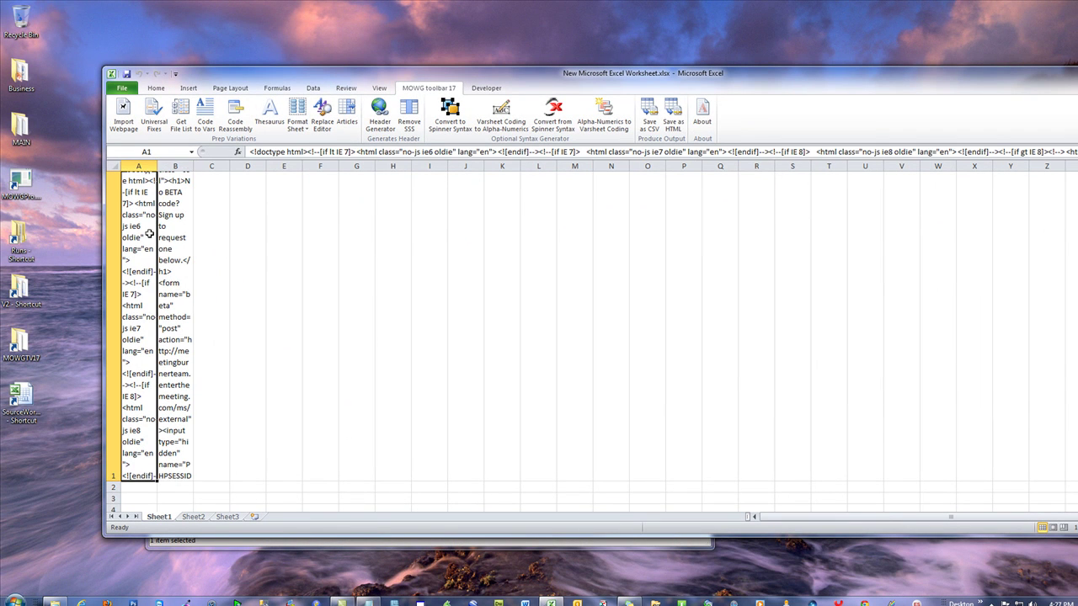
{"action": "left_click", "coordinate": [177, 240]}
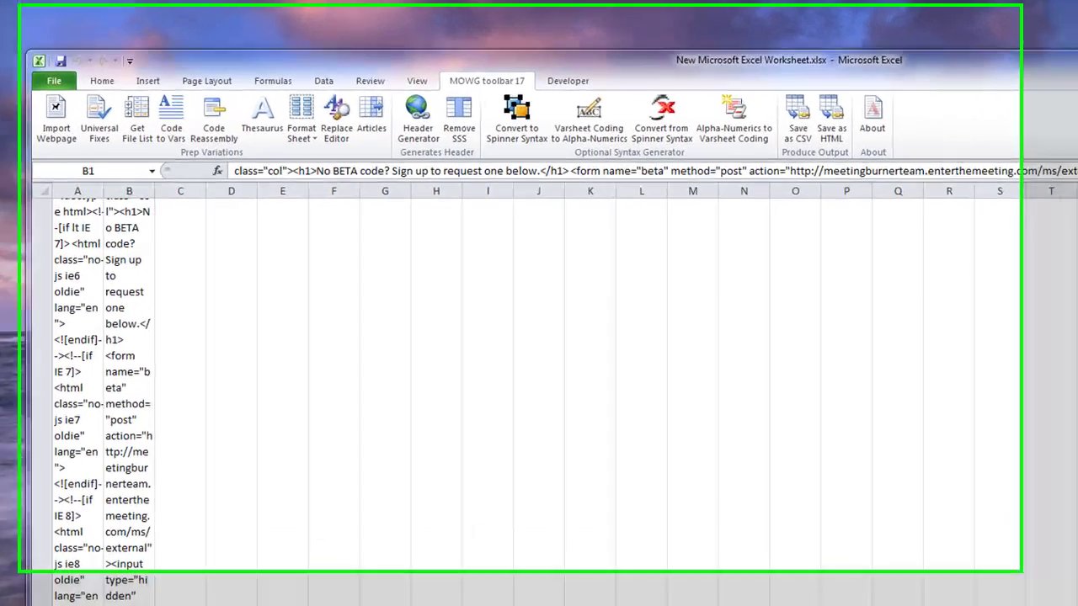
- Check the domain and /usercontent path in list.txt, then close Notepad saving the changes
{"action": "key", "text": "alt+Tab"}
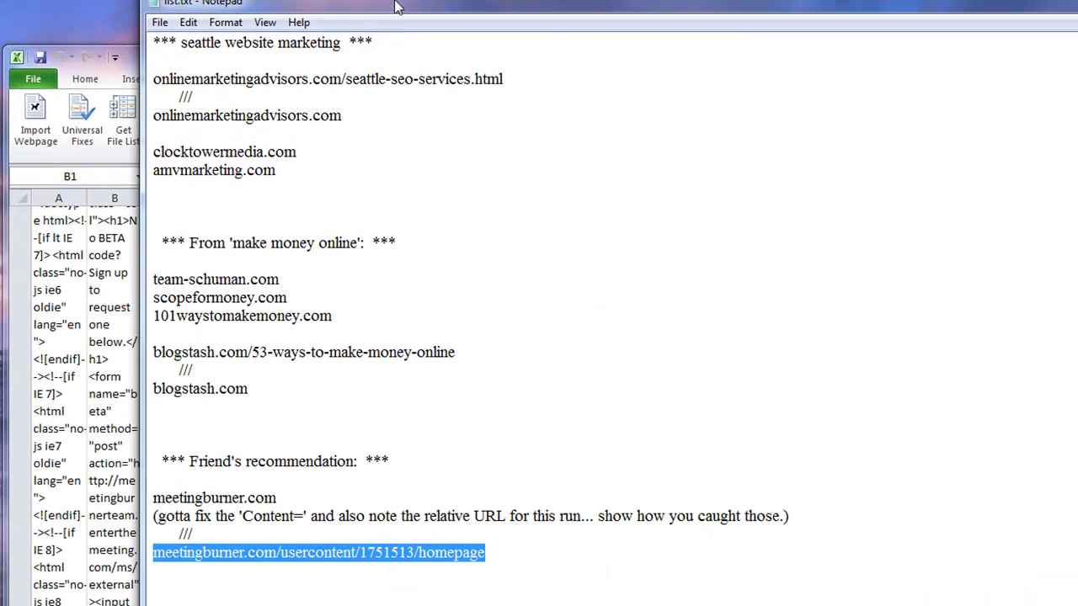
{"action": "left_click_drag", "start_coordinate": [278, 556], "coordinate": [497, 548]}
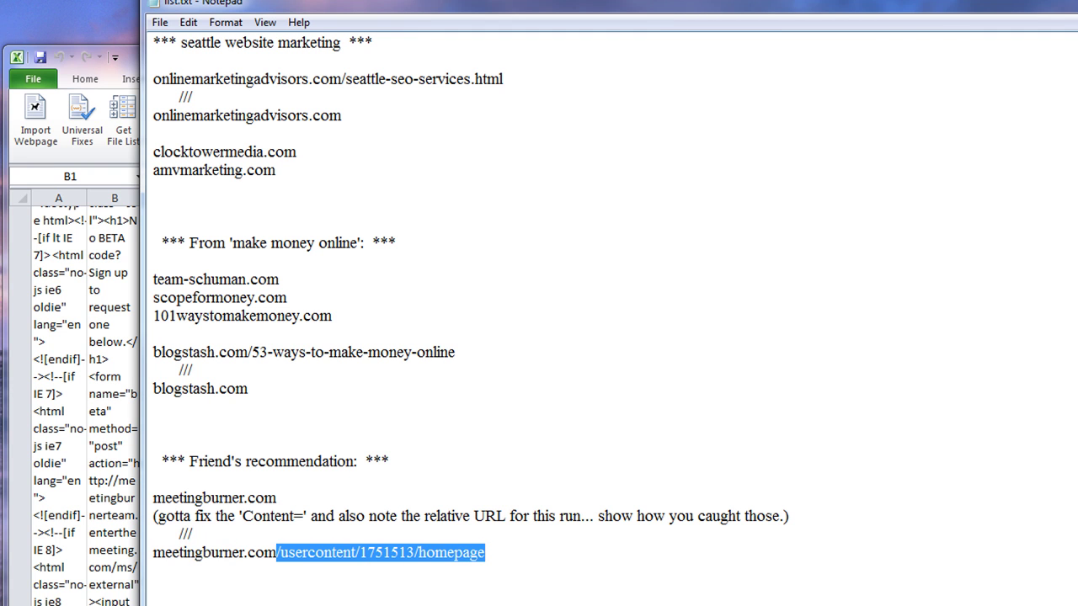
{"action": "left_click", "coordinate": [406, 598]}
{"action": "left_click_drag", "start_coordinate": [280, 553], "coordinate": [143, 560]}
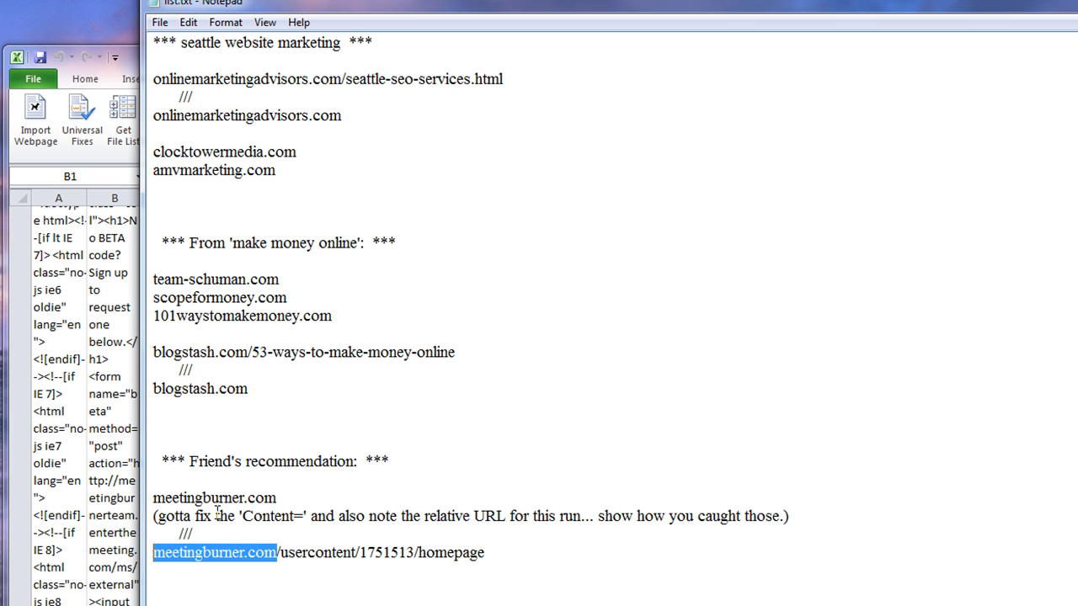
{"action": "left_click", "coordinate": [570, 574]}
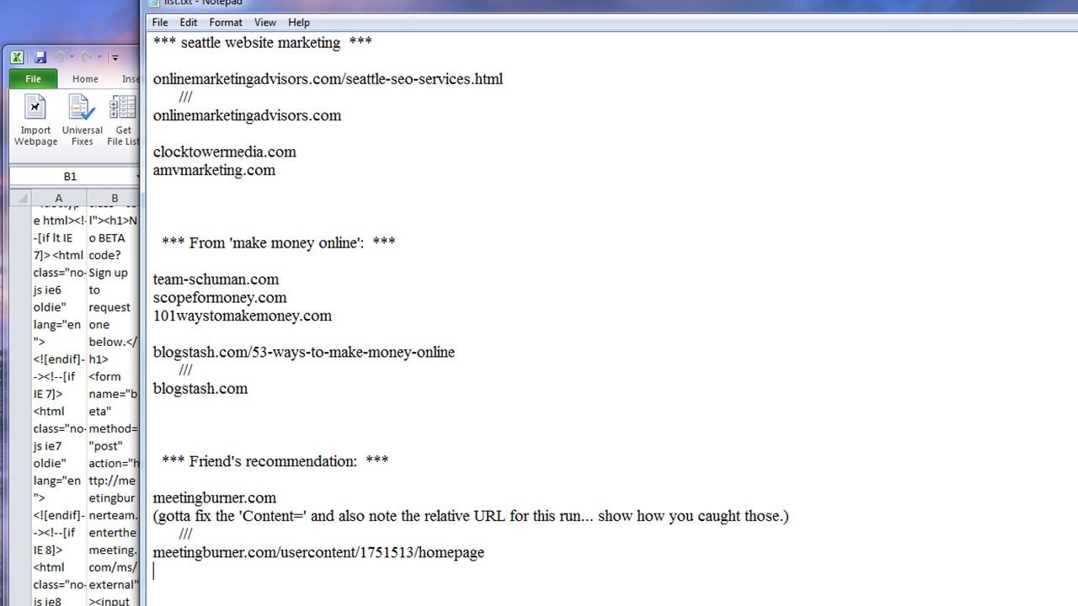
{"action": "key", "text": "alt+F4"}
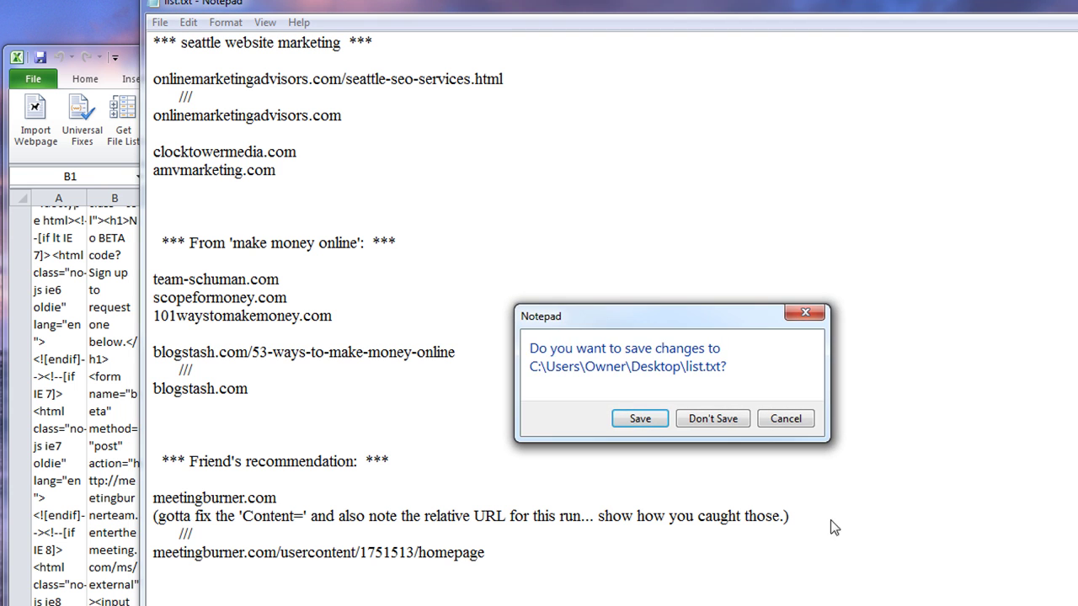
{"action": "left_click", "coordinate": [637, 419]}
{"action": "left_click", "coordinate": [257, 282]}
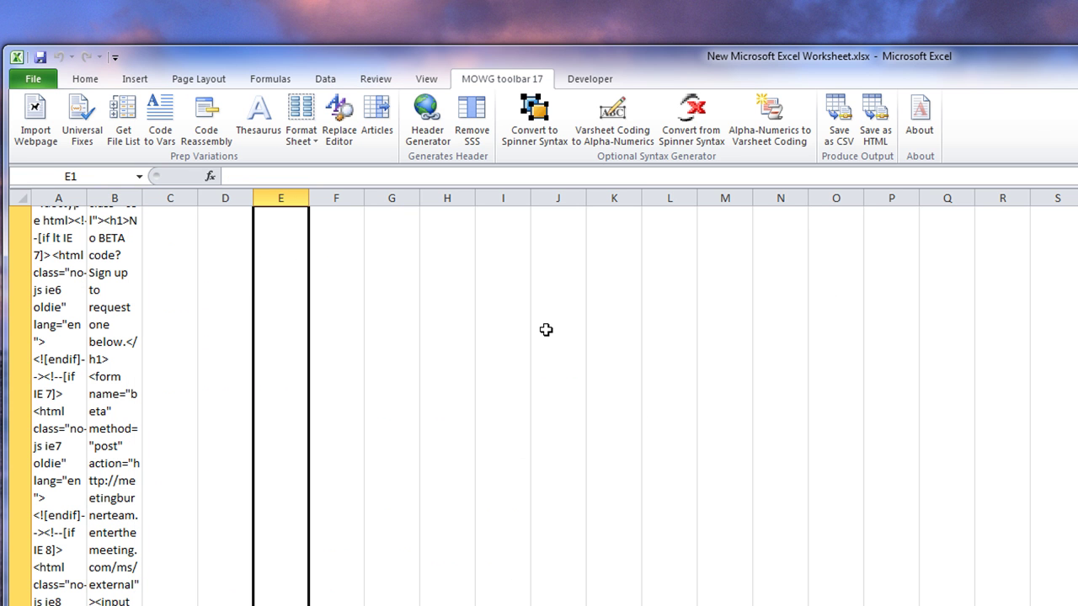